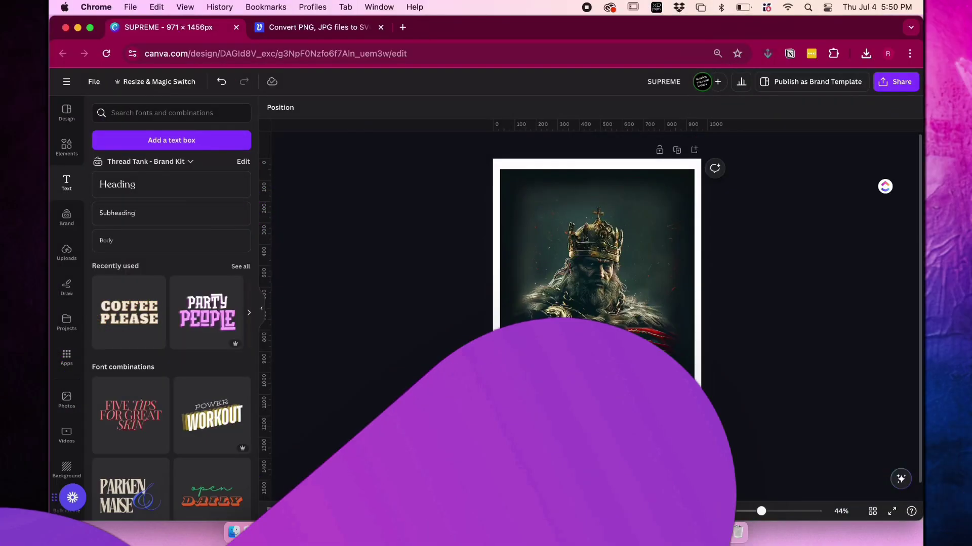
# Step: Extend the king image to fill the white border using Magic Expand at Whole Page size, keeping the first generated result
pyautogui.click(526, 301)
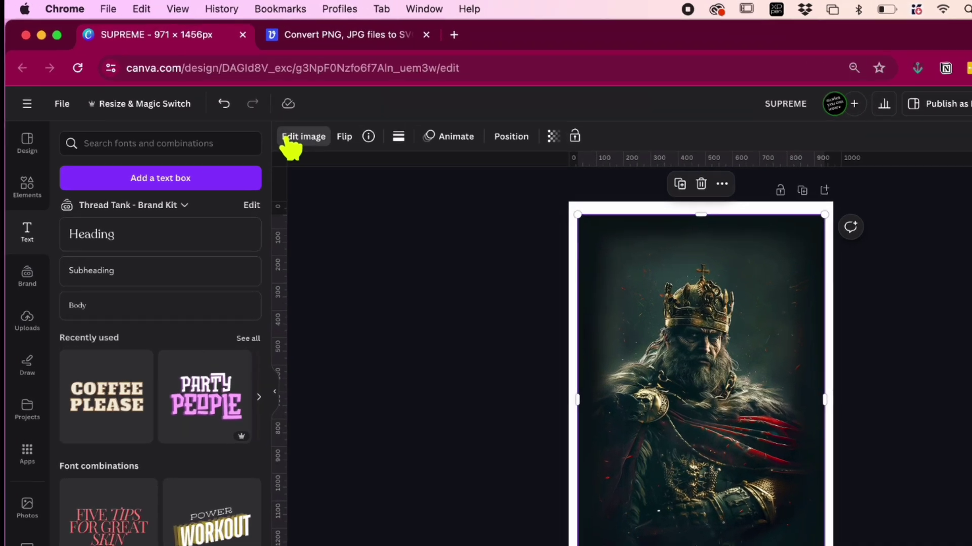
pyautogui.click(277, 108)
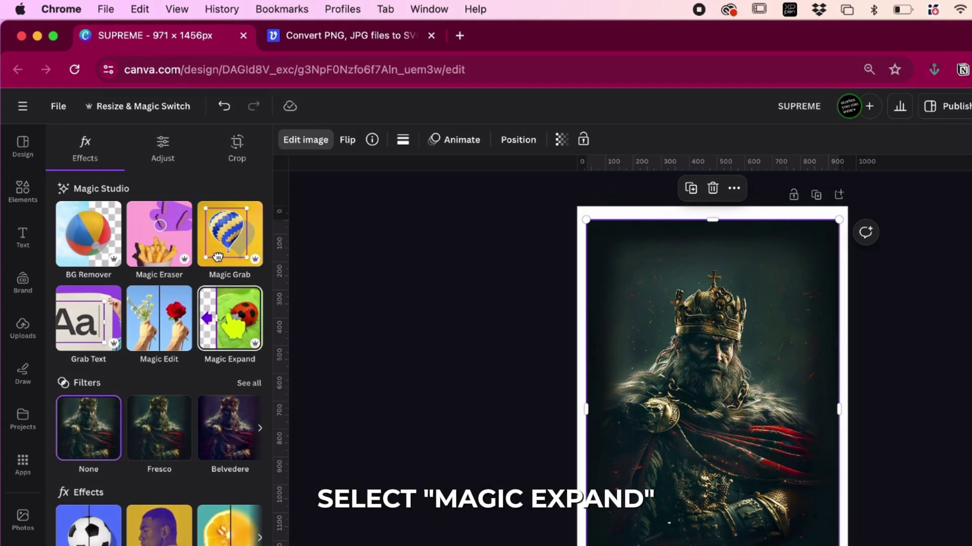
pyautogui.click(225, 319)
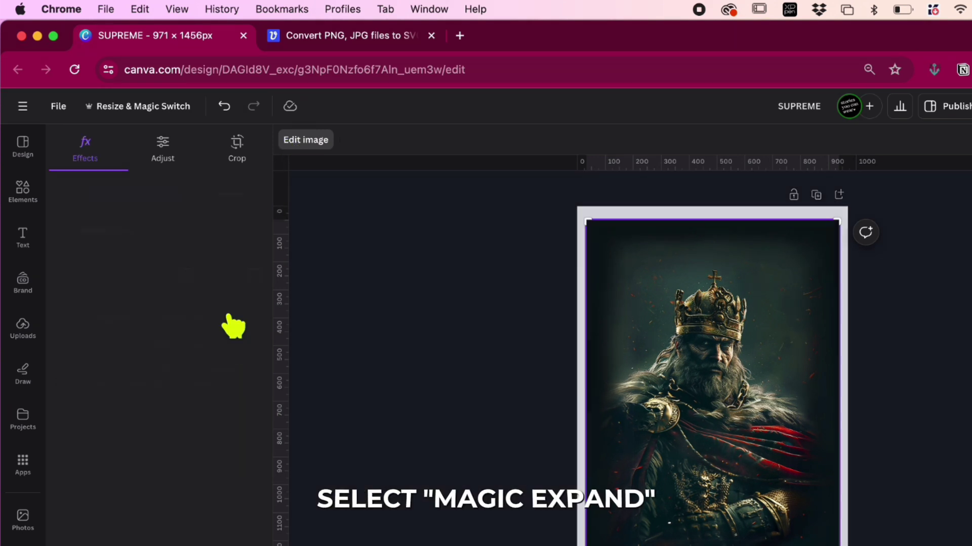
pyautogui.click(176, 298)
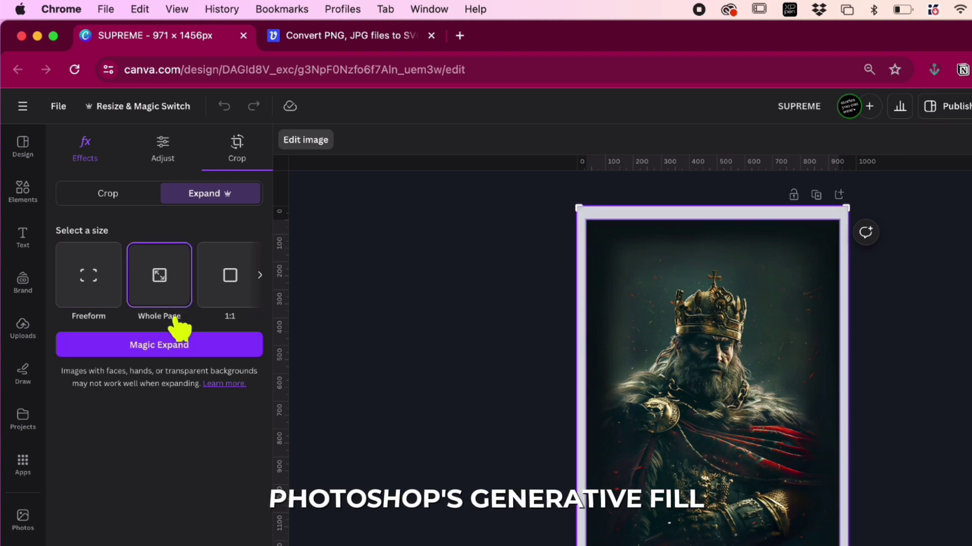
pyautogui.click(180, 354)
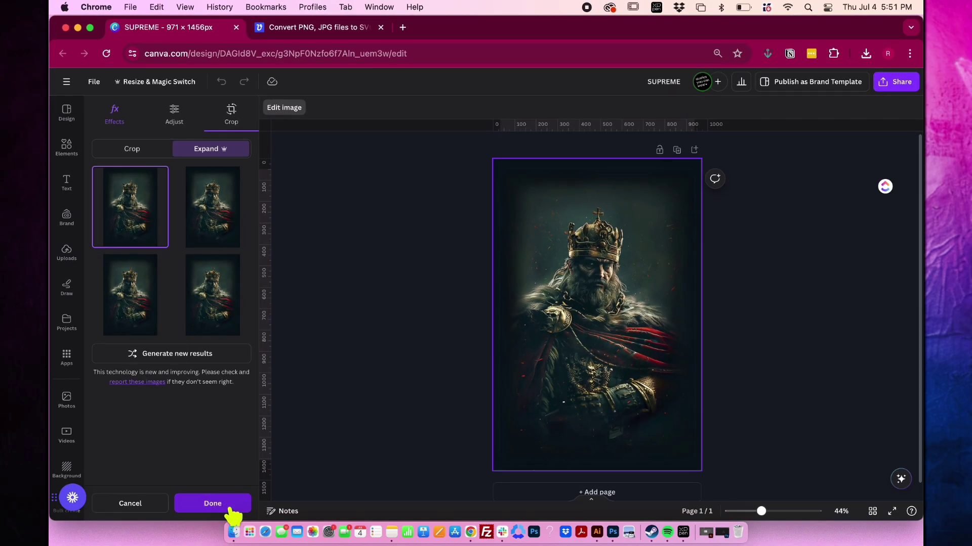
pyautogui.click(222, 503)
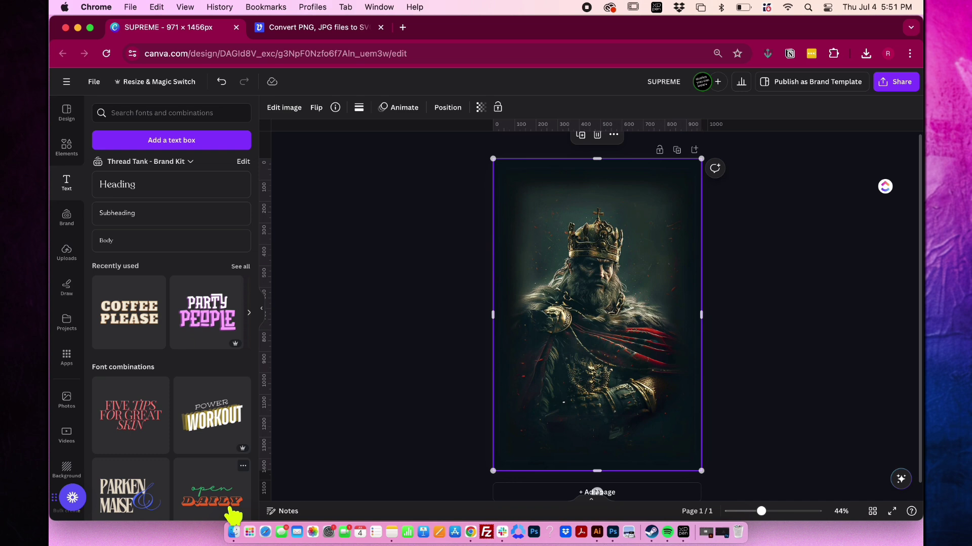
# Step: Add a text box at font size 104 reading "SUPREME"
pyautogui.click(191, 141)
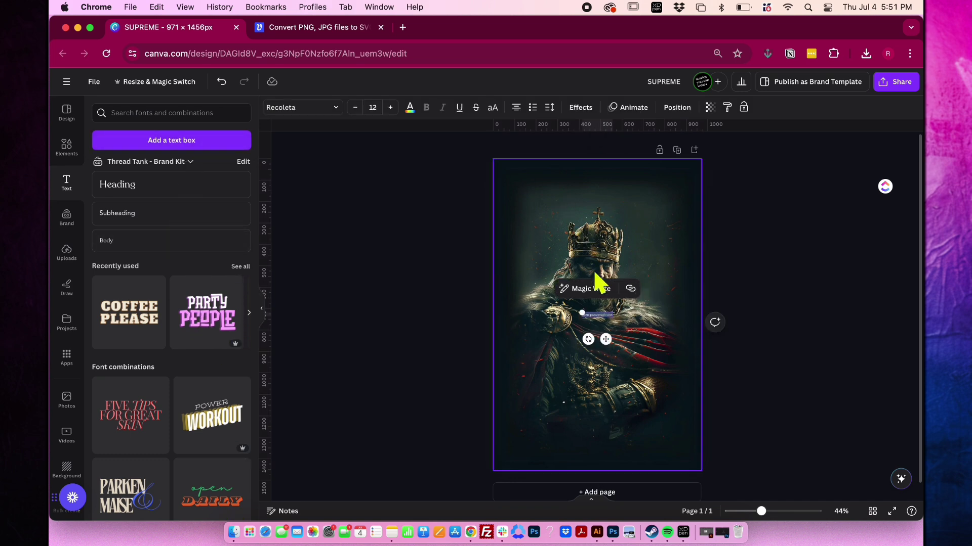
pyautogui.click(373, 107)
pyautogui.scroll(-5, 396, 257)
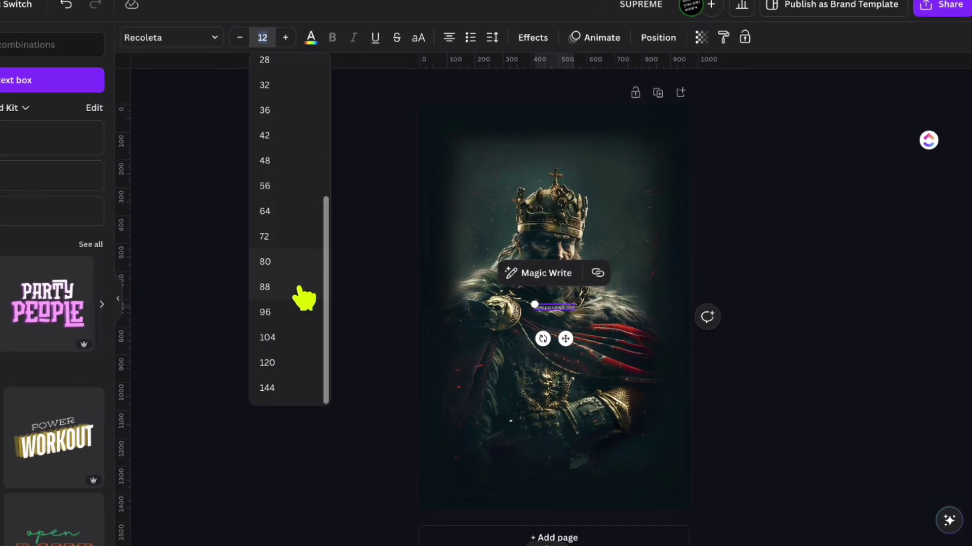
pyautogui.click(299, 337)
pyautogui.moveTo(596, 390); pyautogui.dragTo(429, 329)
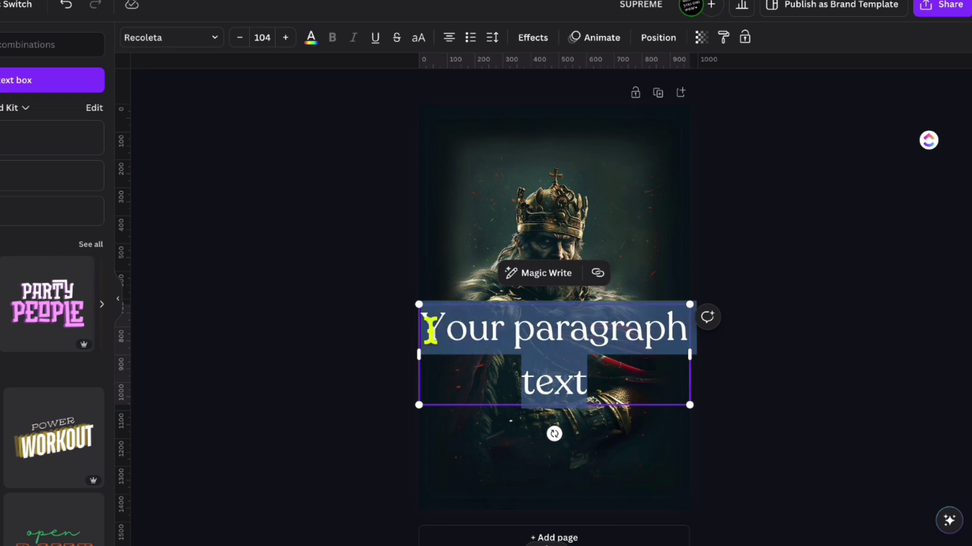
pyautogui.write('SUPREME')
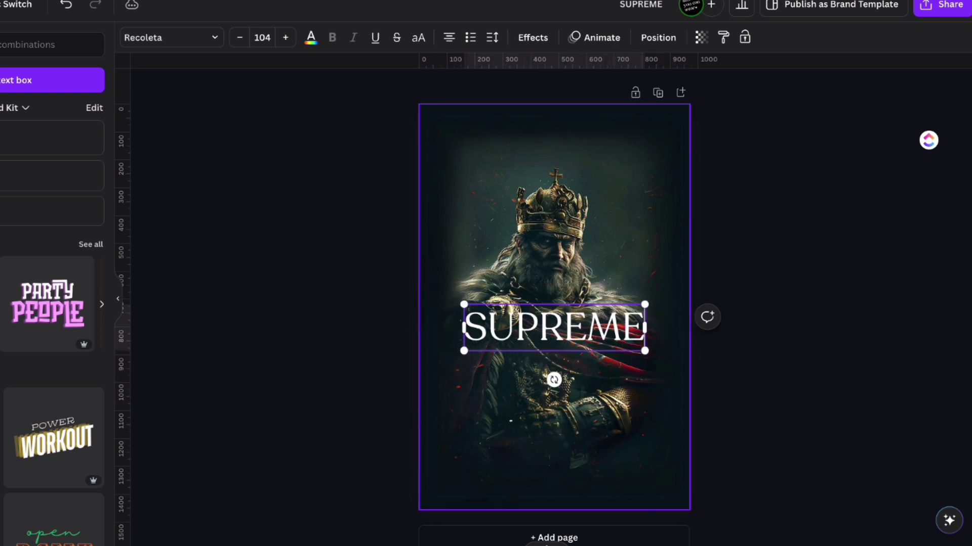
# Step: Set the SUPREME text in the Pirata One font and colour it red
pyautogui.click(172, 38)
pyautogui.write('Pira')
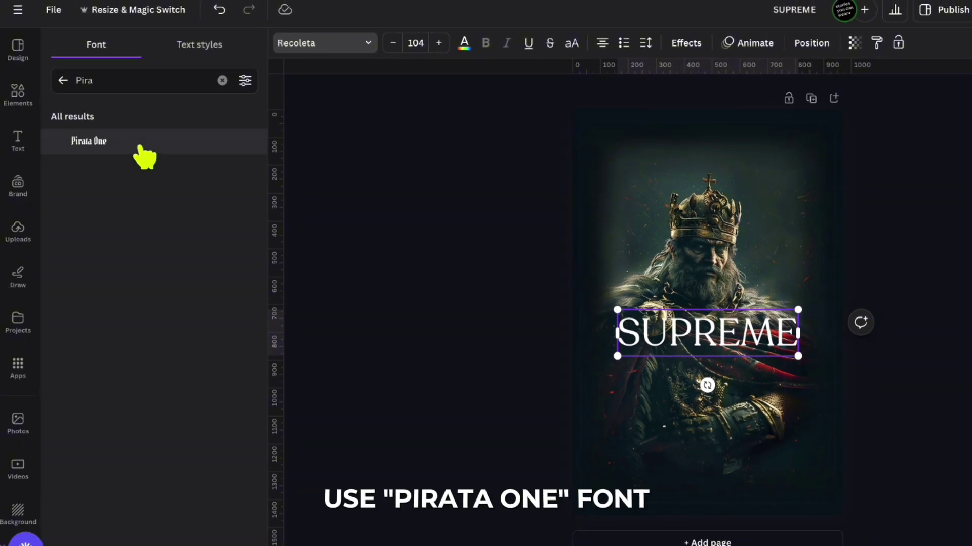
pyautogui.click(142, 147)
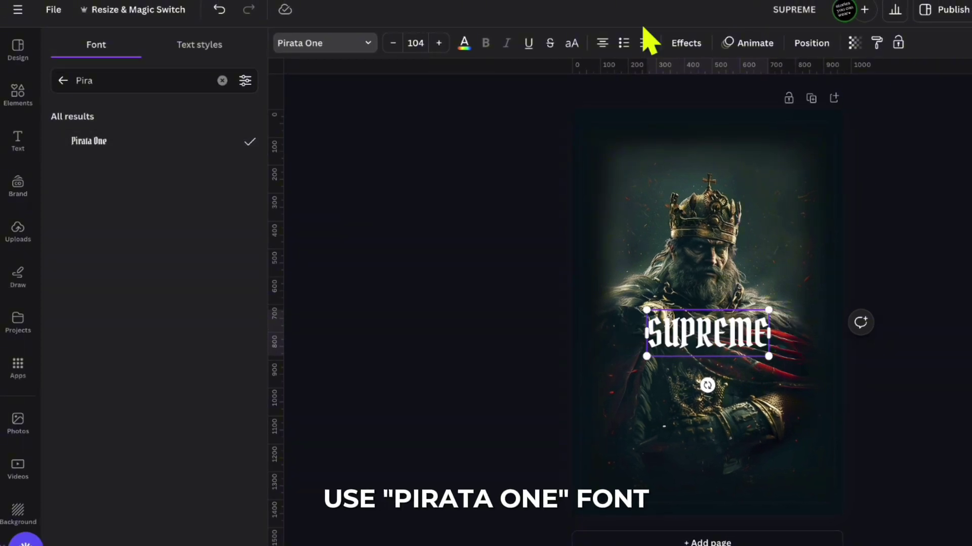
pyautogui.click(464, 43)
pyautogui.click(64, 348)
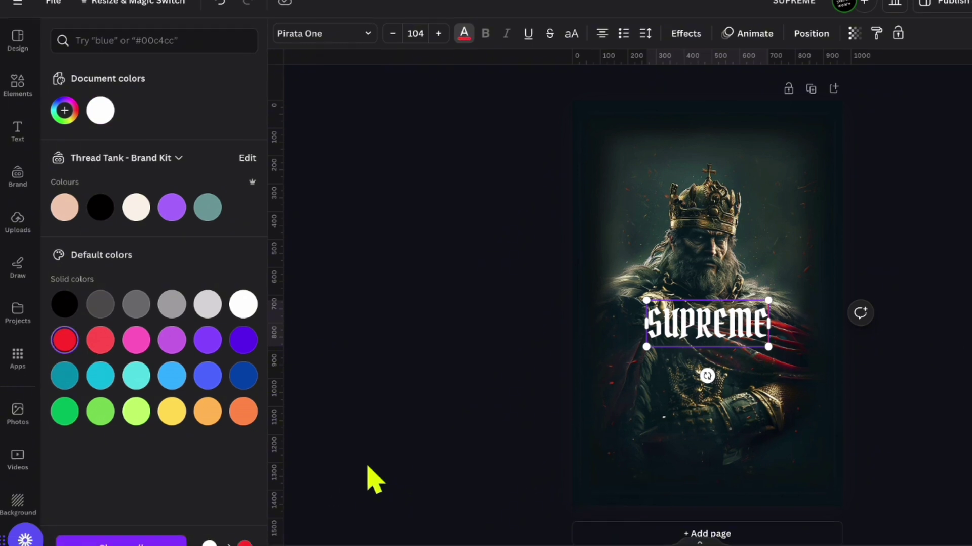
pyautogui.click(162, 525)
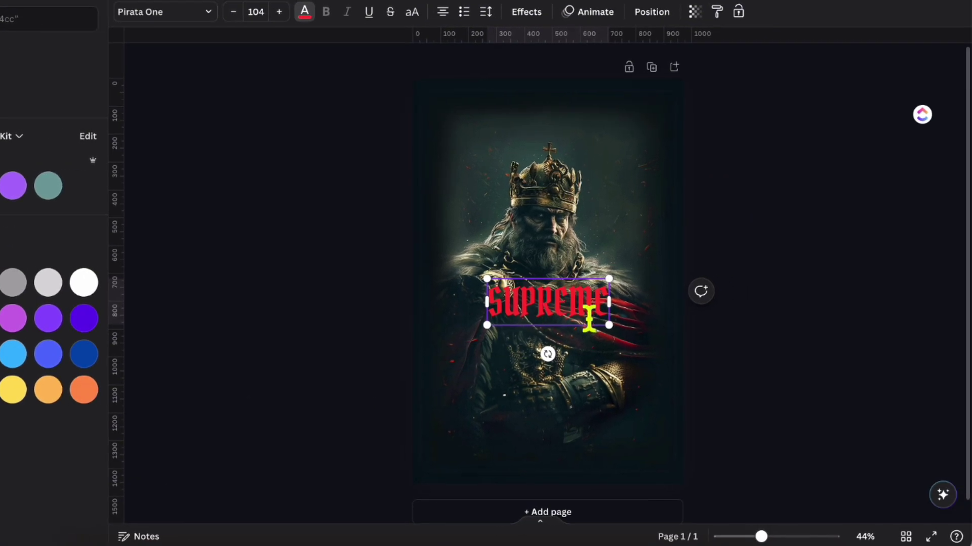
# Step: Enlarge the SUPREME text to size 144, place it above the king's head and centre it horizontally on the page
pyautogui.moveTo(744, 312); pyautogui.dragTo(771, 288)
pyautogui.moveTo(619, 290); pyautogui.dragTo(676, 268)
pyautogui.click(690, 314)
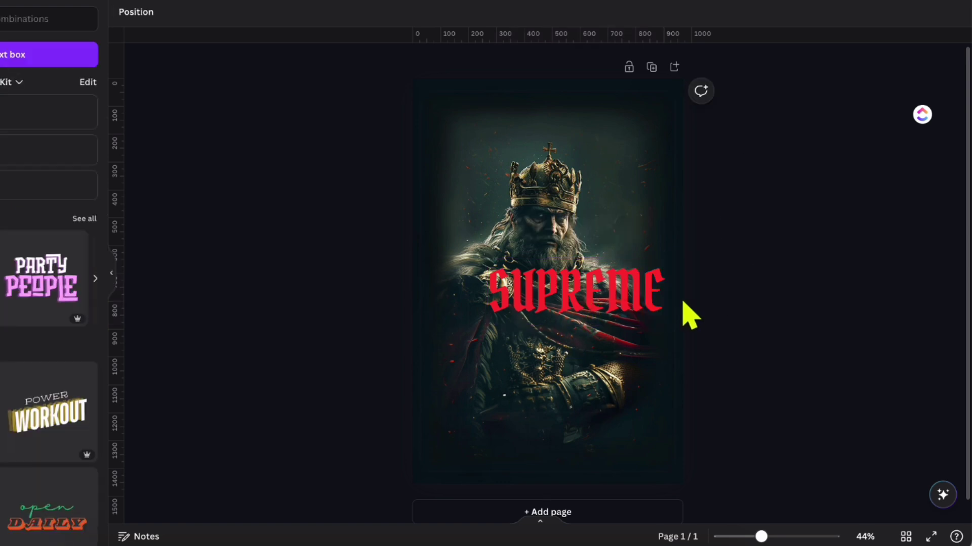
pyautogui.moveTo(623, 312); pyautogui.dragTo(594, 161)
pyautogui.moveTo(647, 111); pyautogui.dragTo(640, 117)
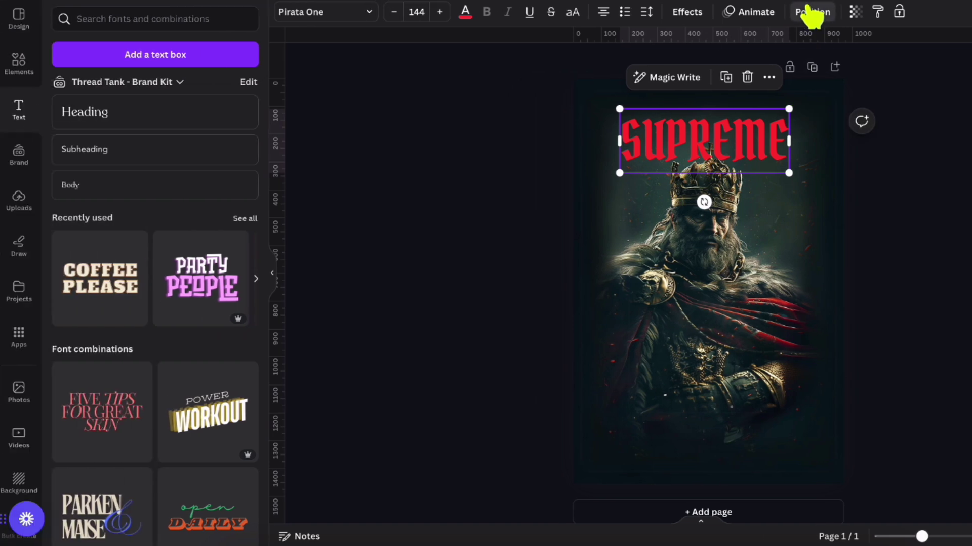
pyautogui.click(652, 12)
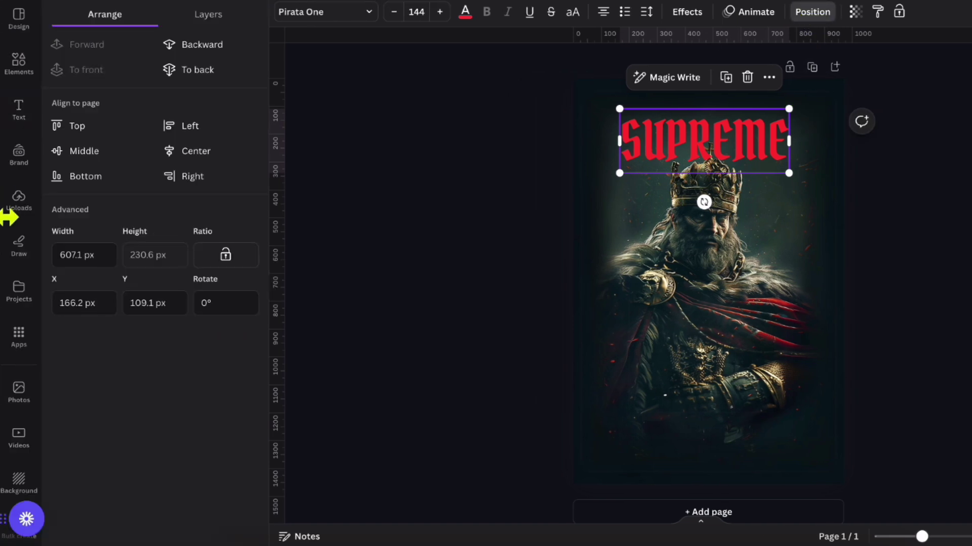
pyautogui.click(178, 151)
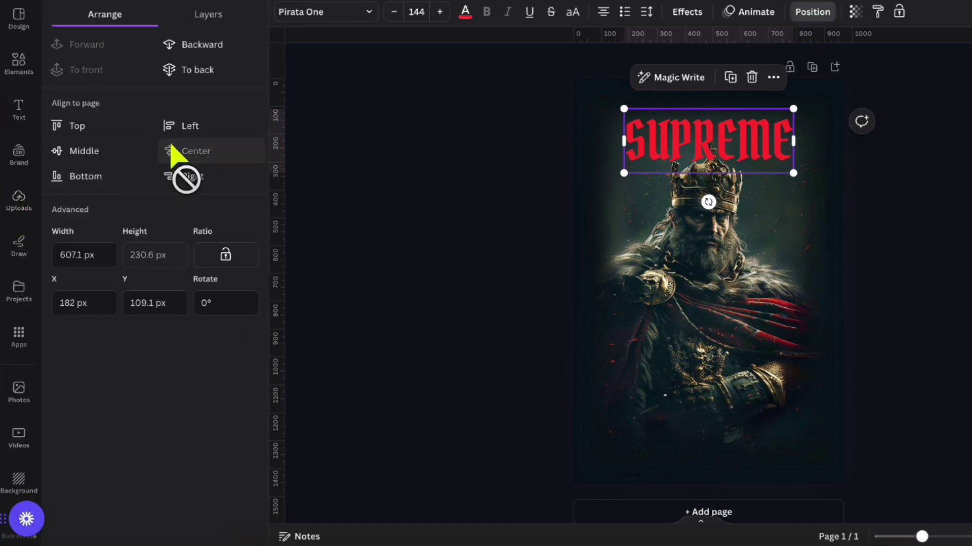
# Step: Make two copies of the SUPREME text and stack them closely below the original
pyautogui.hotkey('ctrl', 'c')
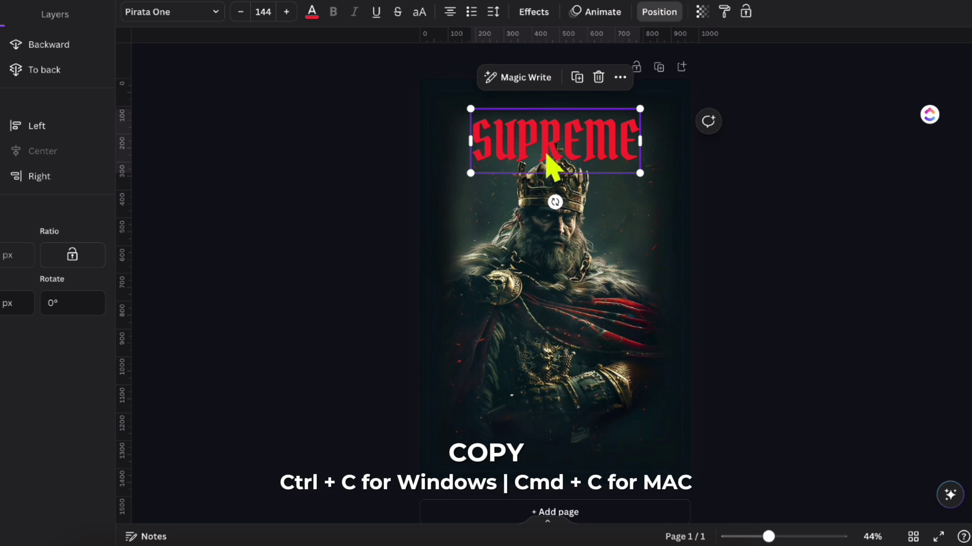
pyautogui.hotkey('ctrl', 'v')
pyautogui.moveTo(542, 180); pyautogui.dragTo(539, 192)
pyautogui.hotkey('ctrl', 'v')
pyautogui.moveTo(571, 155); pyautogui.dragTo(566, 242)
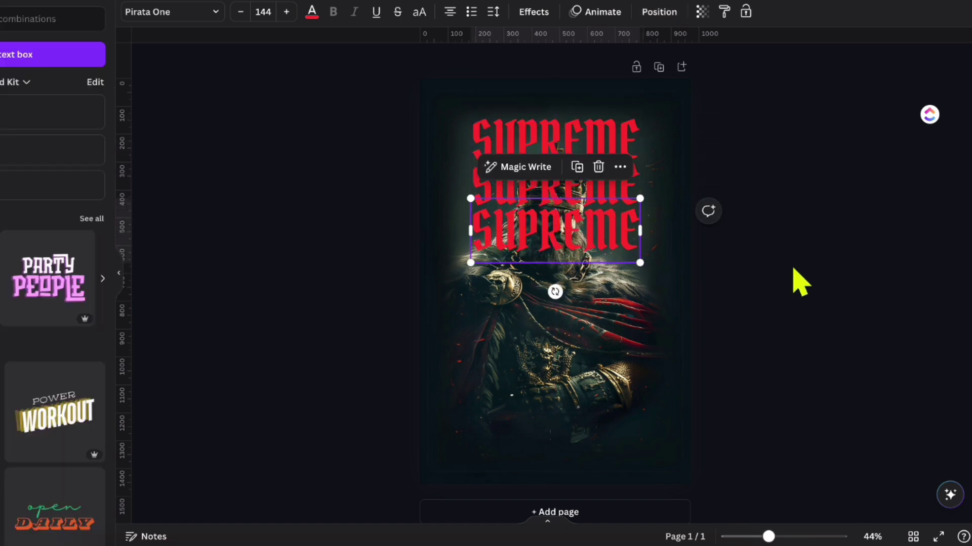
# Step: Group the three SUPREME text lines
pyautogui.click(624, 149)
pyautogui.keyDown('shift'); pyautogui.click(625, 195); pyautogui.keyUp('shift')
pyautogui.keyDown('shift'); pyautogui.click(626, 238); pyautogui.keyUp('shift')
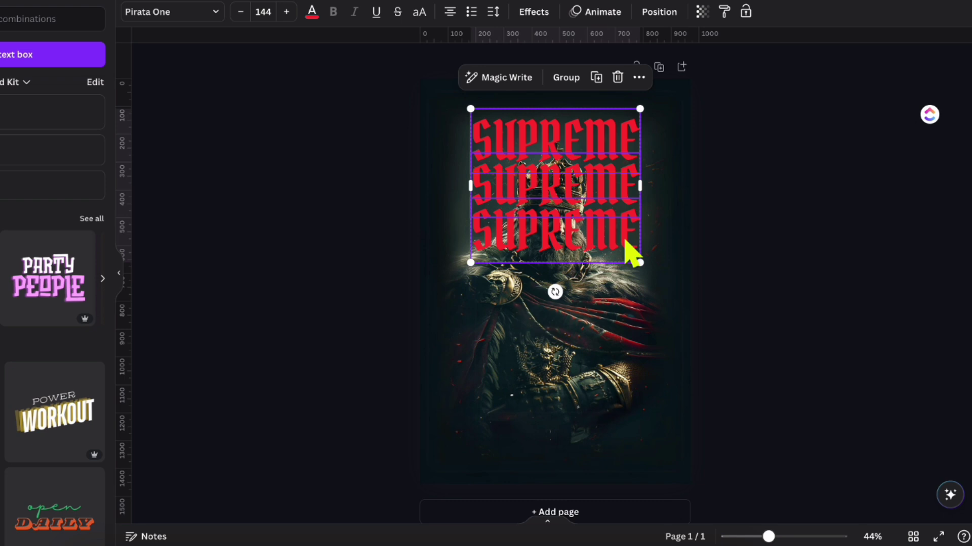
pyautogui.click(566, 77)
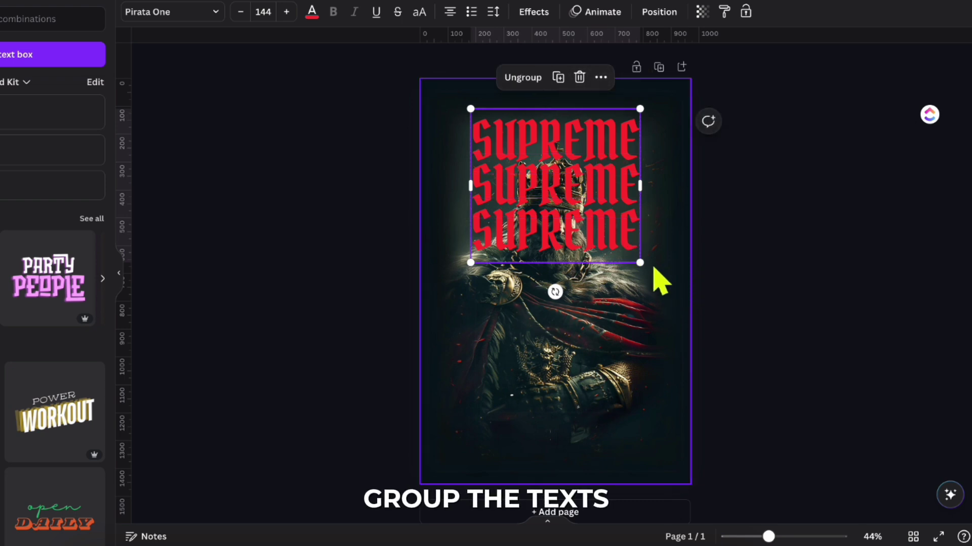
# Step: Scale the text group up to font size 162, centre it horizontally on the page and shift it slightly upward
pyautogui.moveTo(649, 273); pyautogui.dragTo(667, 292)
pyautogui.click(655, 17)
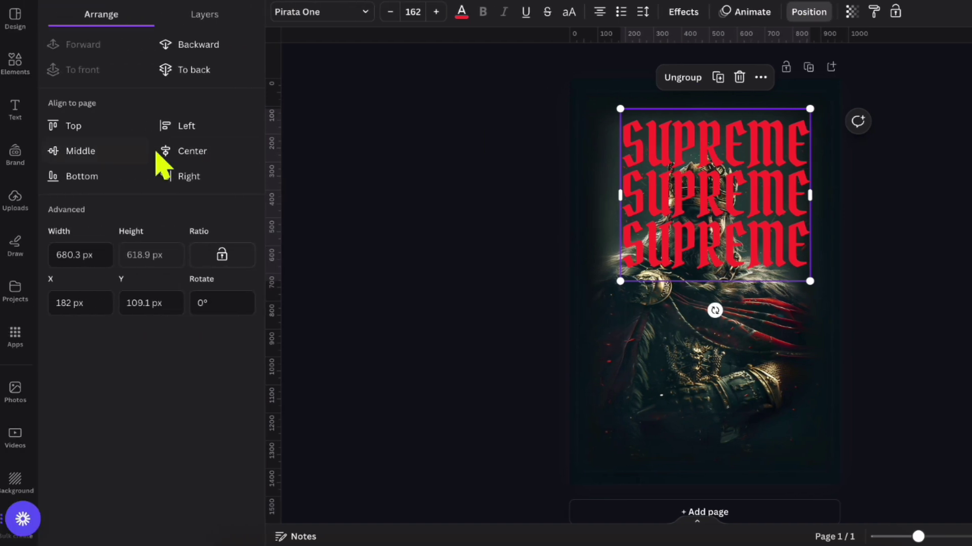
pyautogui.click(183, 153)
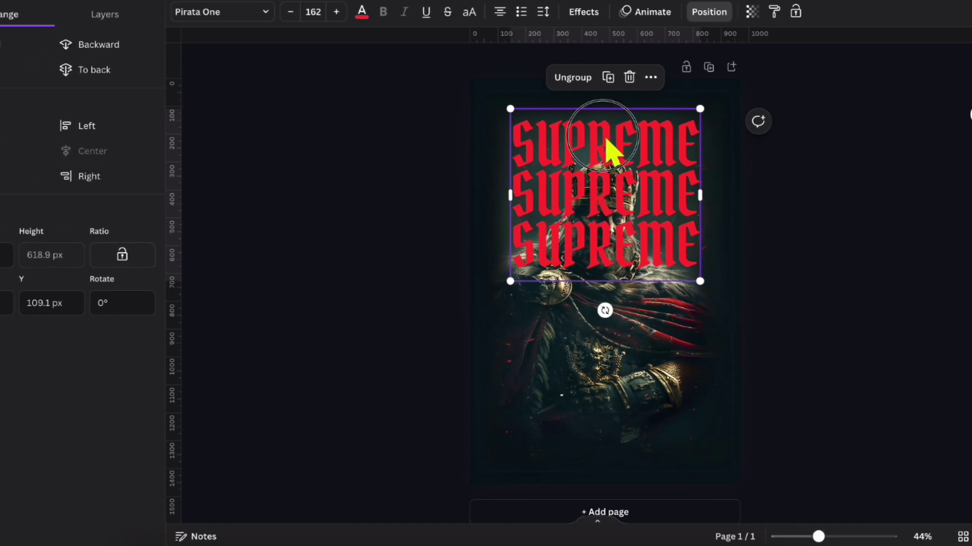
pyautogui.moveTo(715, 146)
pyautogui.mouseDown()
pyautogui.moveTo(712, 130)
pyautogui.moveTo(711, 140)
pyautogui.mouseUp()
pyautogui.moveTo(562, 140); pyautogui.dragTo(561, 137)
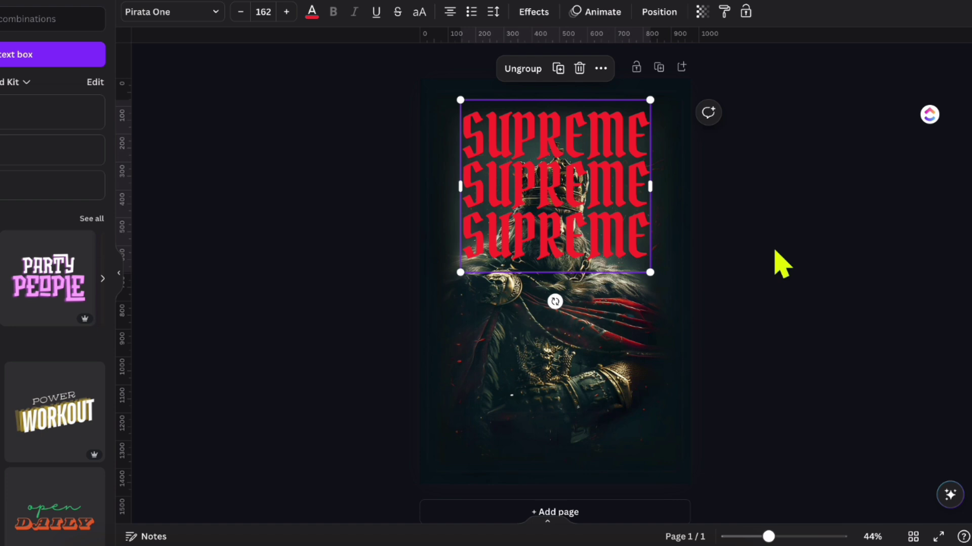
# Step: Place a duplicate of the full-page king image exactly over the original, in front of the text group
pyautogui.click(589, 325)
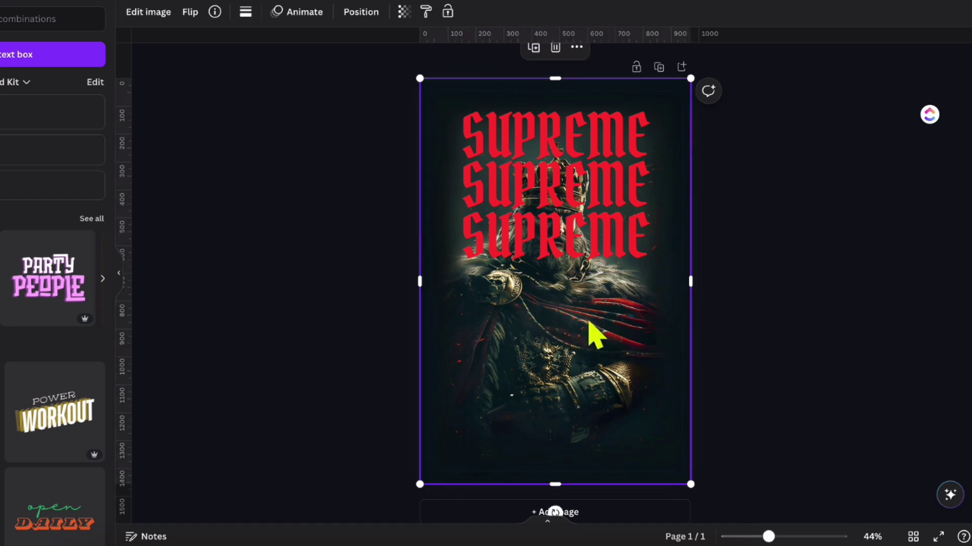
pyautogui.hotkey('ctrl', ']')
pyautogui.click(357, 13)
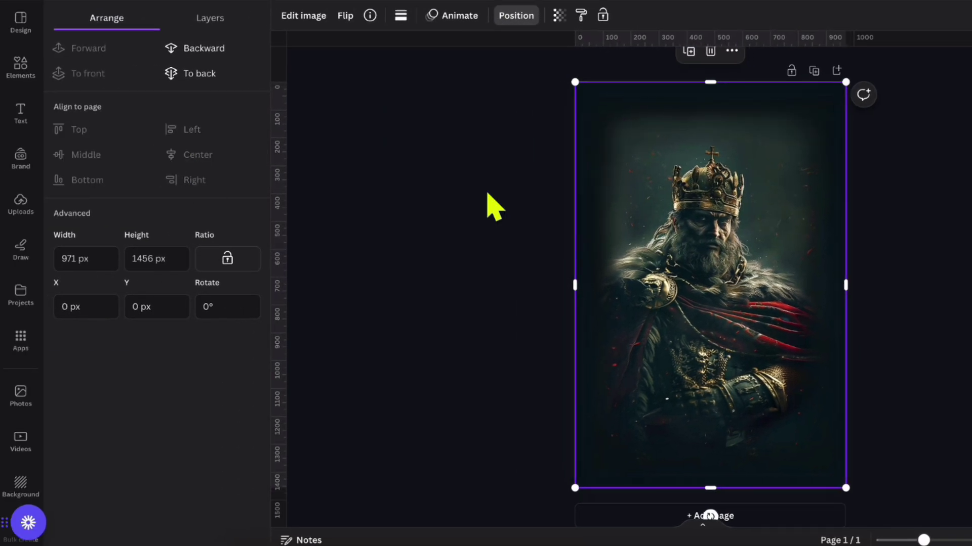
pyautogui.press('Escape')
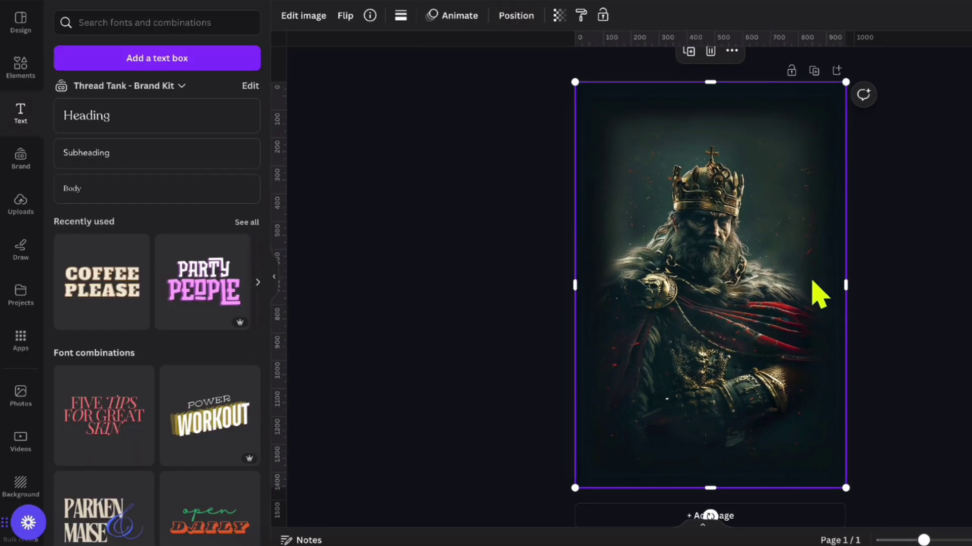
# Step: Remove the background of the front king image with BG Remover so the text sits behind the king
pyautogui.click(313, 17)
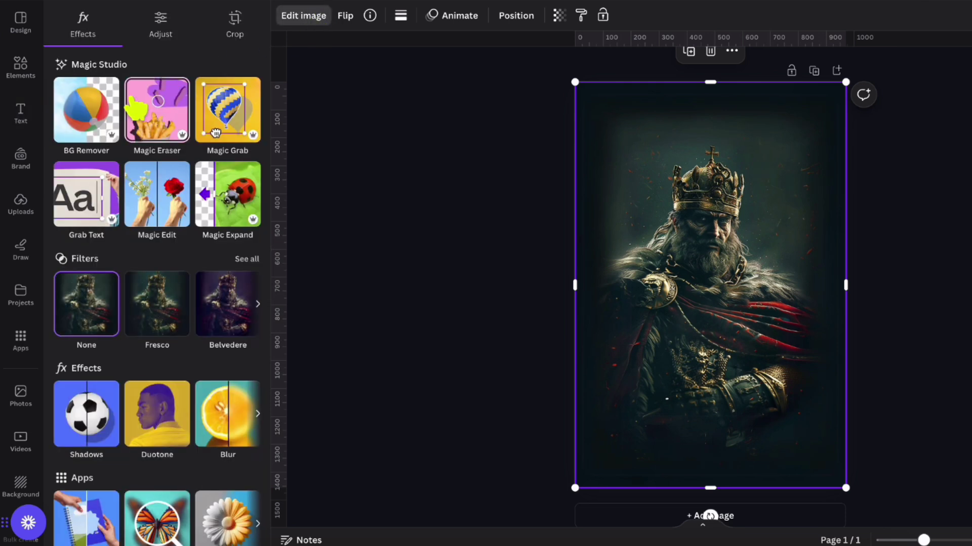
pyautogui.click(89, 111)
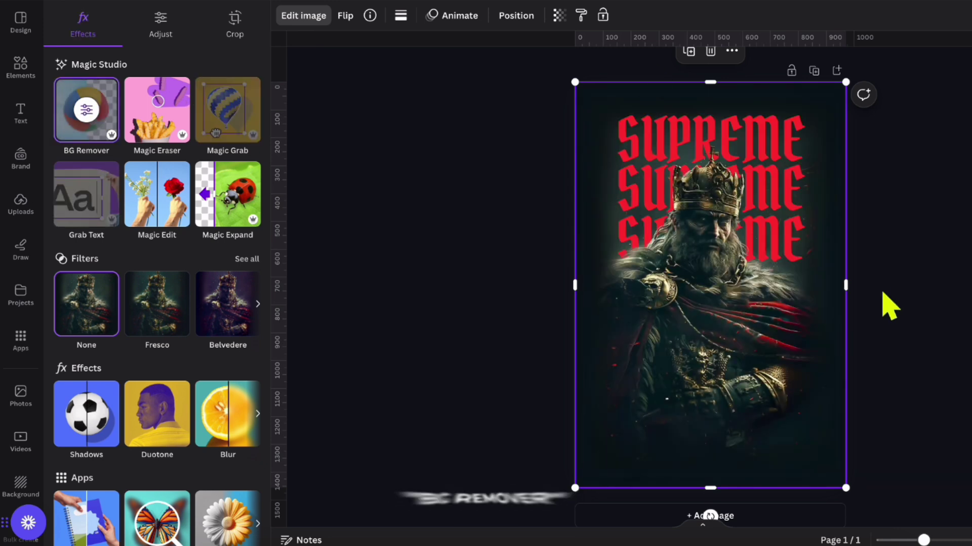
pyautogui.scroll(-1, 882, 293)
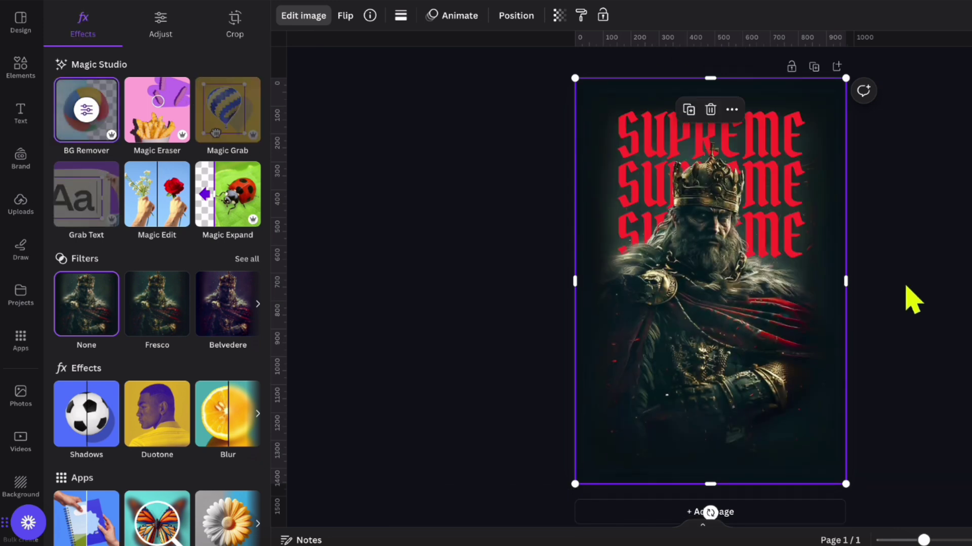
pyautogui.scroll(-1, 906, 287)
pyautogui.press('Escape')
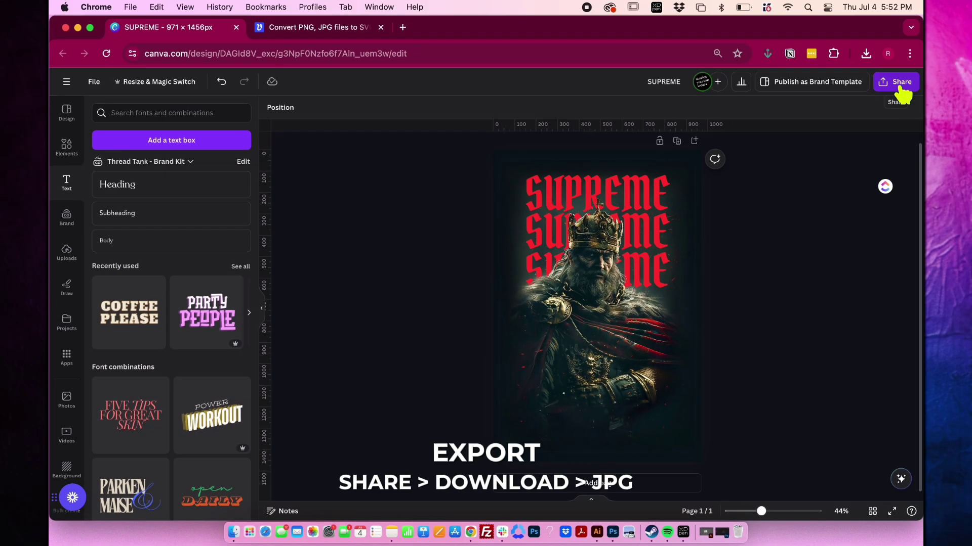
# Step: Download the design as a JPG at size 1 and quality 100
pyautogui.click(897, 83)
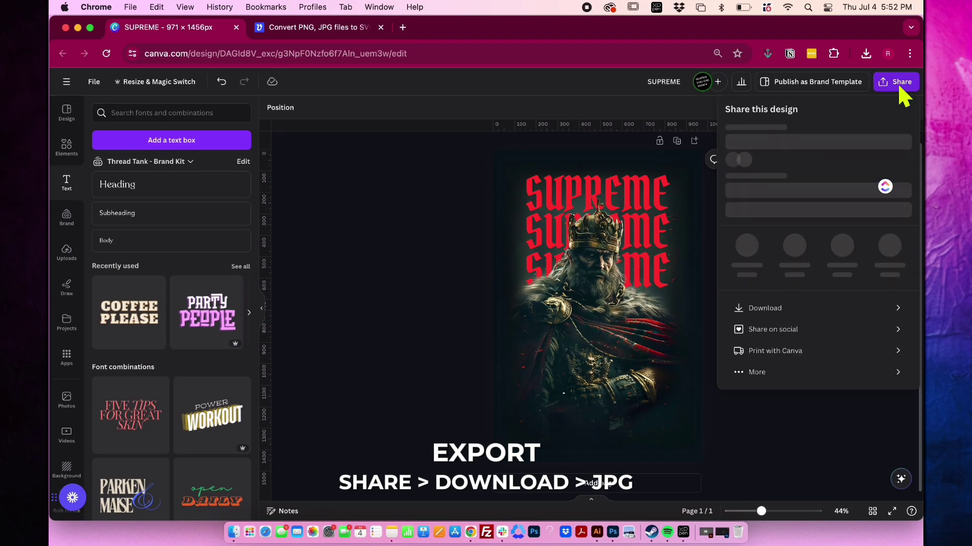
pyautogui.click(807, 327)
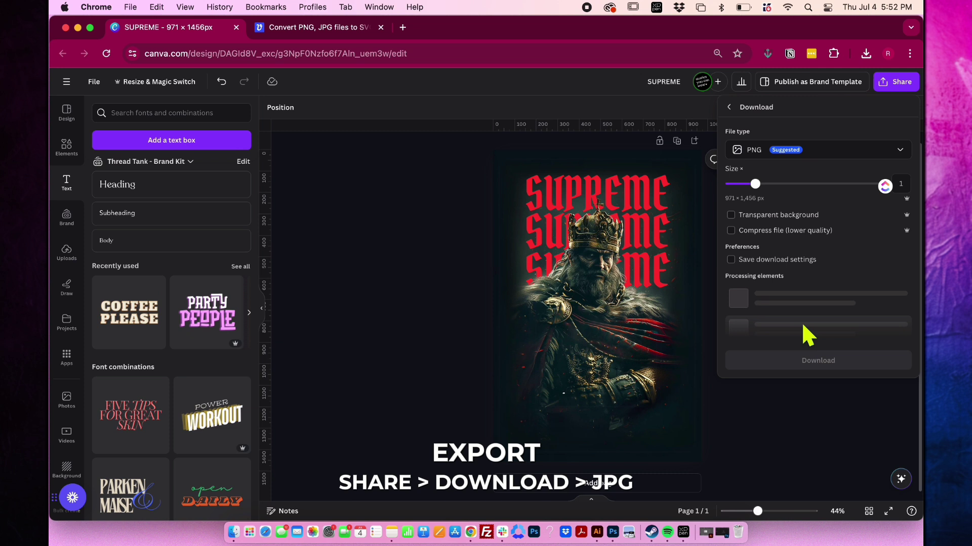
pyautogui.click(806, 155)
pyautogui.click(805, 185)
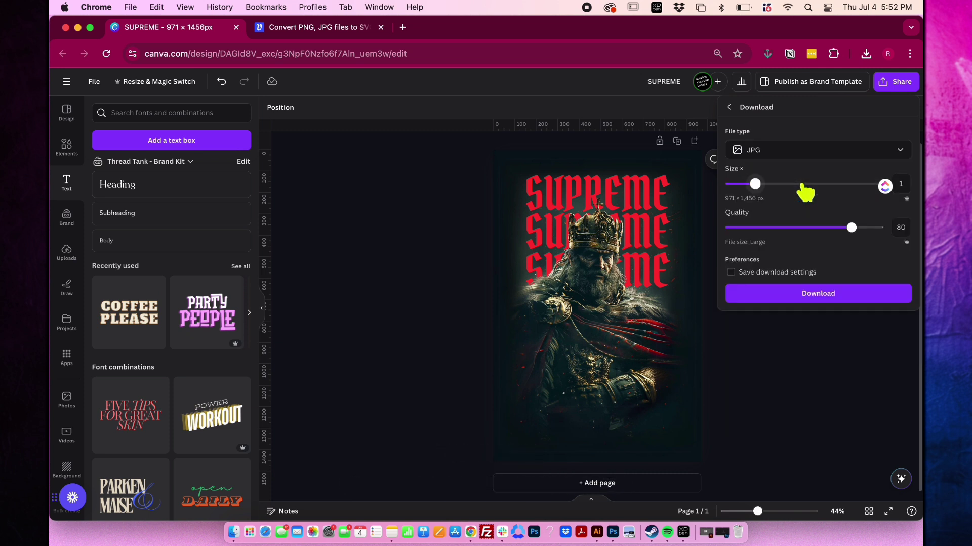
pyautogui.click(824, 294)
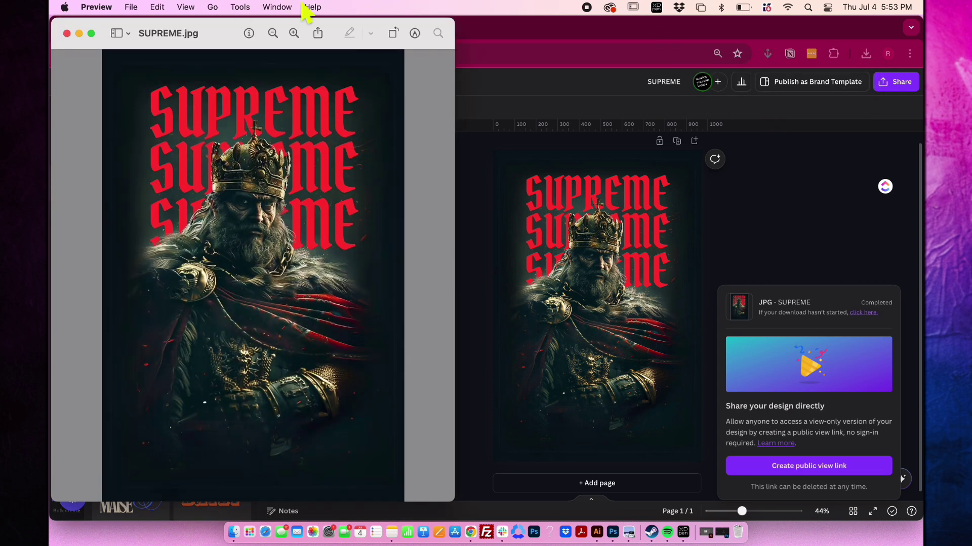
# Step: Switch to the Vectorizer.AI page and narrow the browser window to uncover the desktop icons
pyautogui.moveTo(358, 27); pyautogui.dragTo(358, 175)
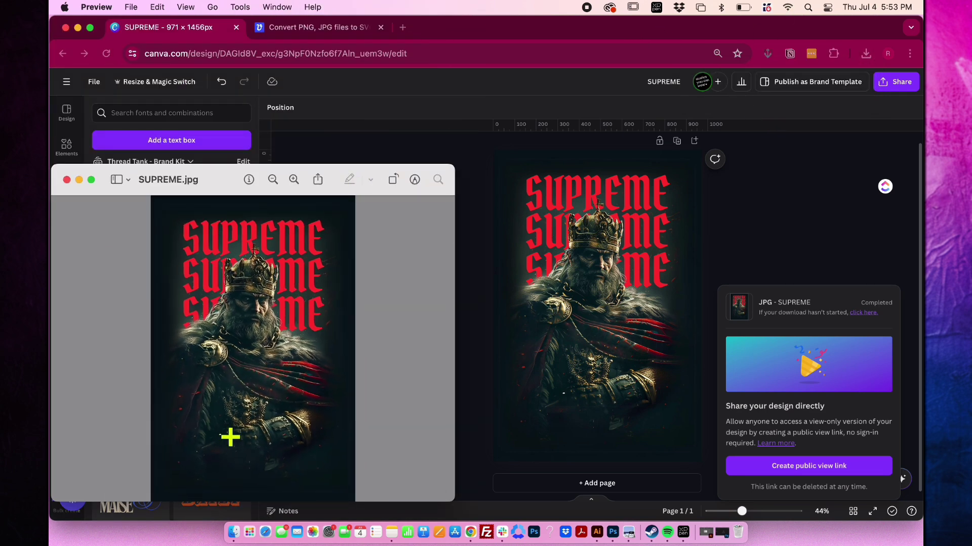
pyautogui.click(420, 142)
pyautogui.click(359, 31)
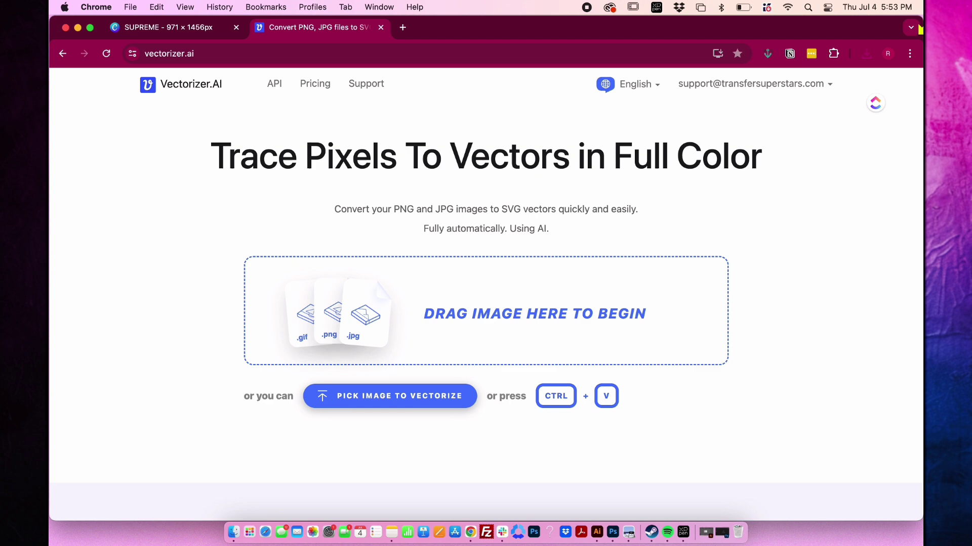
pyautogui.moveTo(917, 31); pyautogui.dragTo(851, 9)
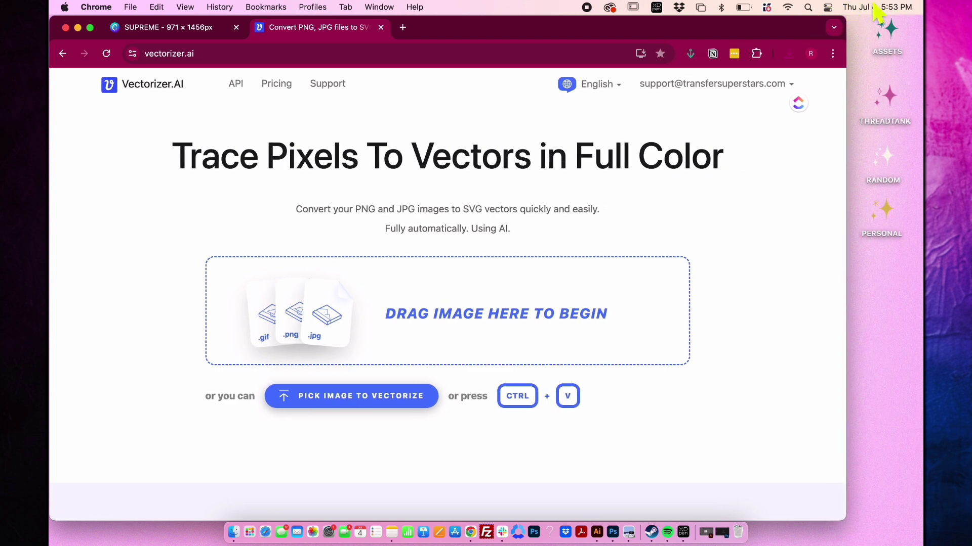
# Step: Find SUPREME.jpg with a computer-wide search for "SUPREME" and upload the image to Vectorizer.AI for tracing
pyautogui.click(810, 13)
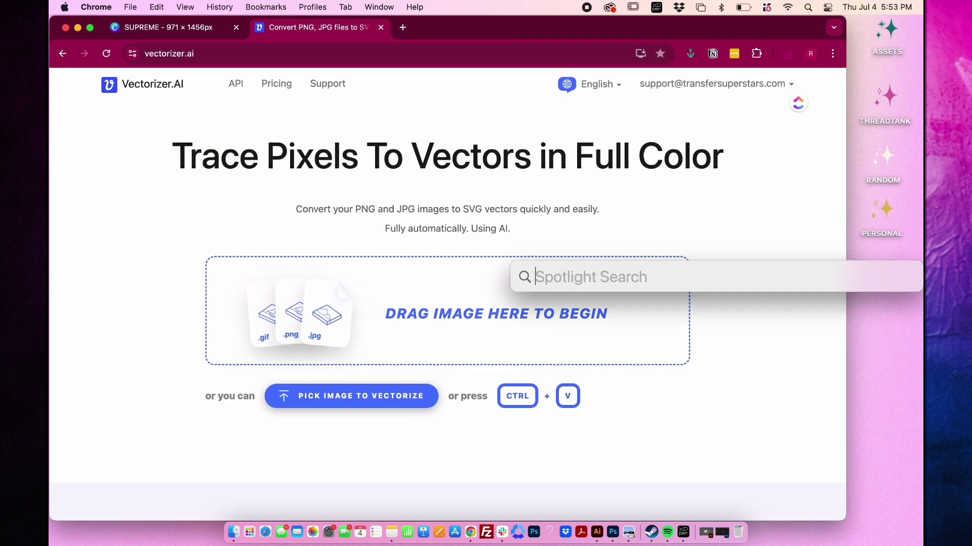
pyautogui.write('SUPREME')
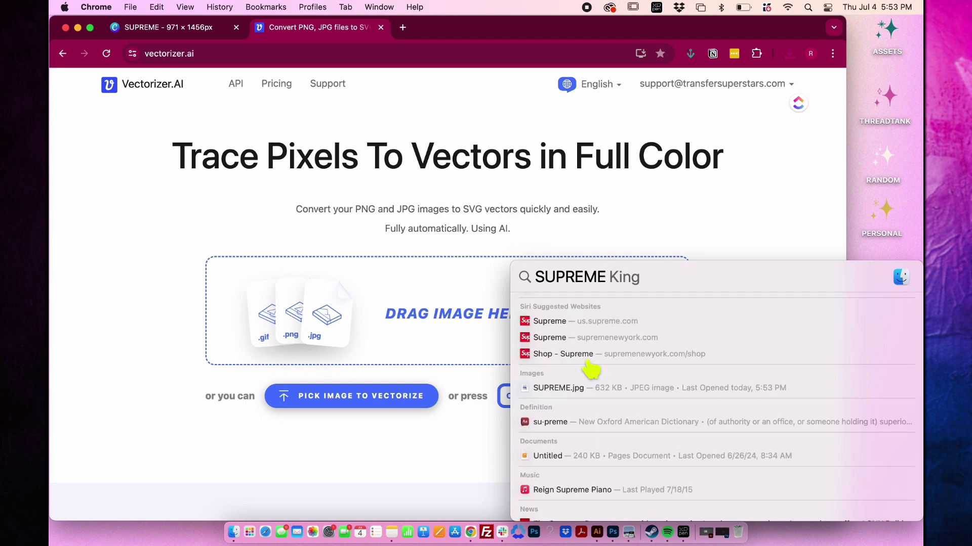
pyautogui.moveTo(590, 386); pyautogui.dragTo(587, 320)
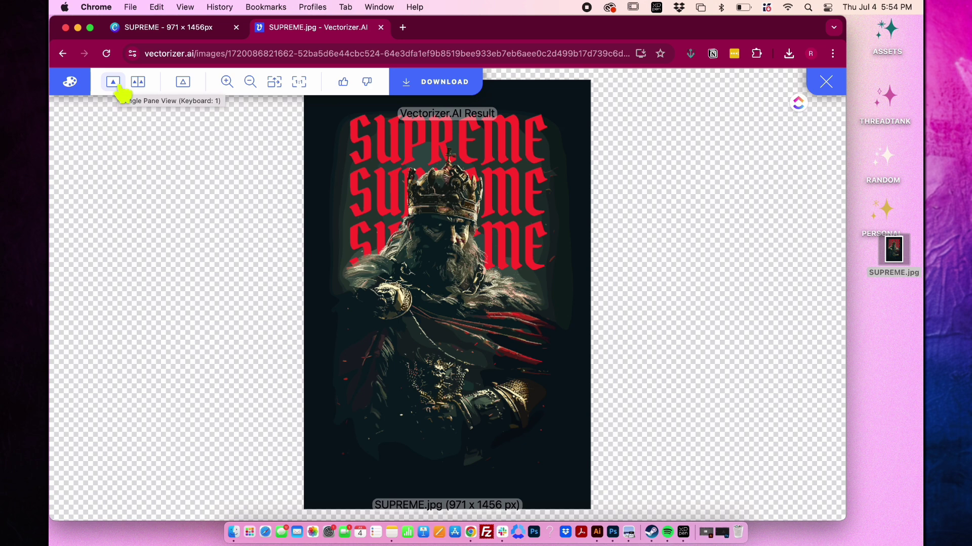
# Step: Review the number-of-colors options in the traced image's palette settings and accept the palette
pyautogui.click(86, 81)
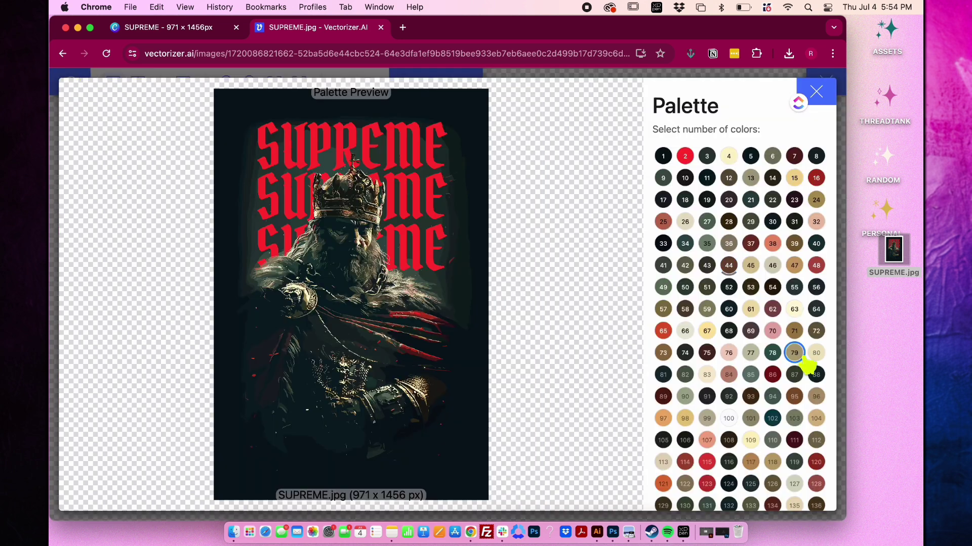
pyautogui.scroll(-5, 800, 369)
pyautogui.scroll(-5, 793, 369)
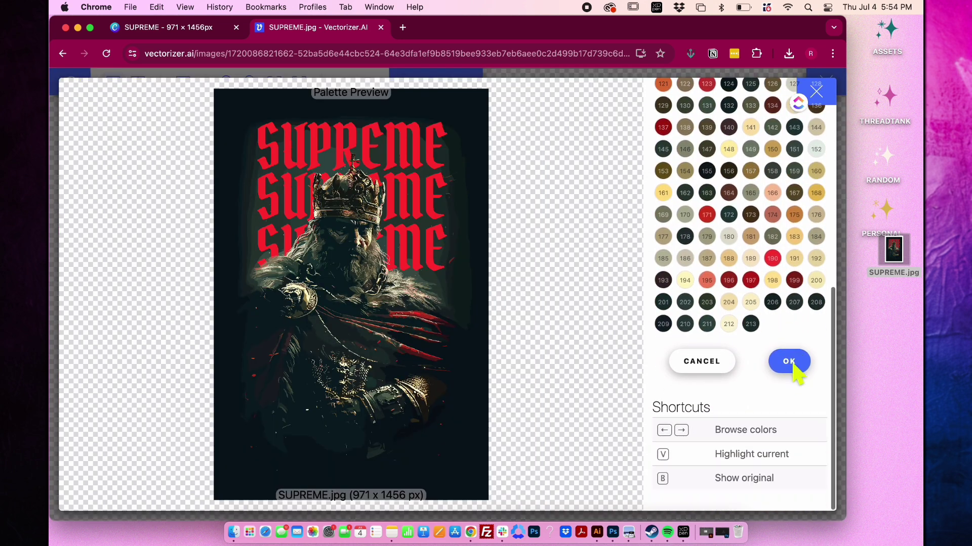
pyautogui.scroll(3, 795, 368)
pyautogui.scroll(5, 779, 360)
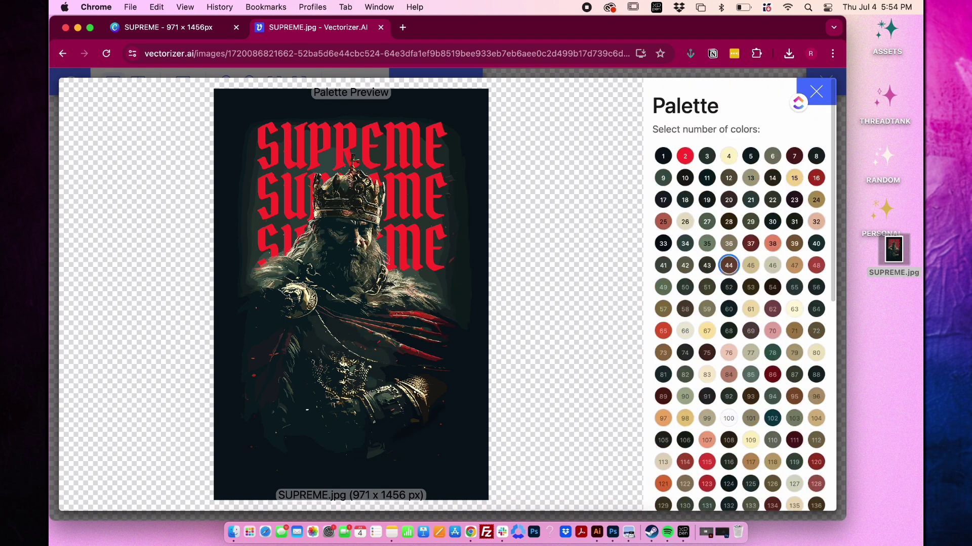
pyautogui.scroll(-10, 779, 379)
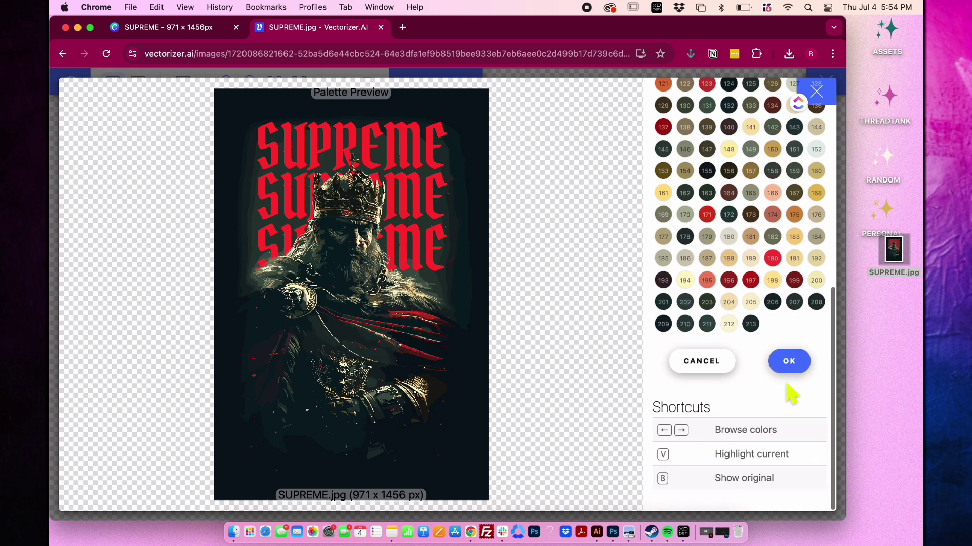
pyautogui.click(789, 361)
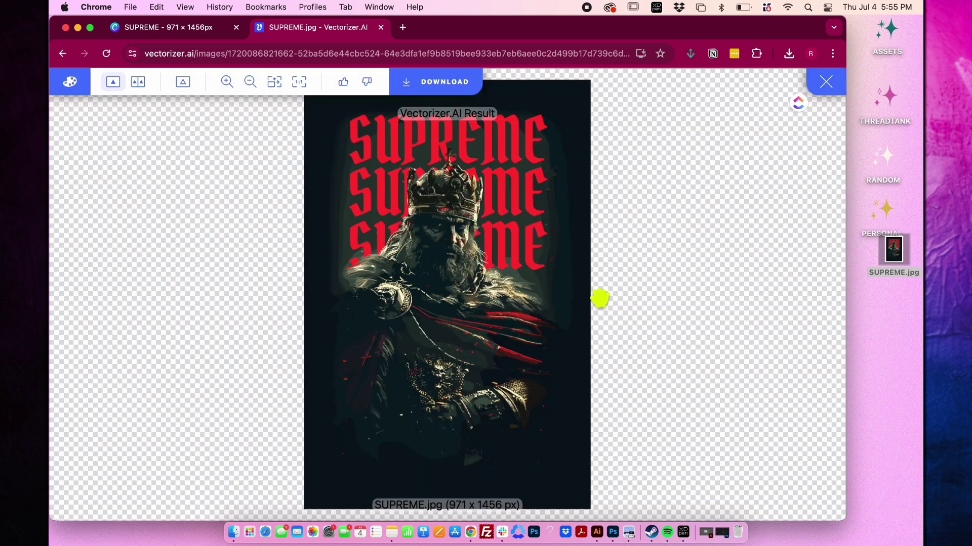
# Step: Download the traced artwork in SVG format and place SUPREME.svg on the desktop below SUPREME.jpg
pyautogui.click(418, 87)
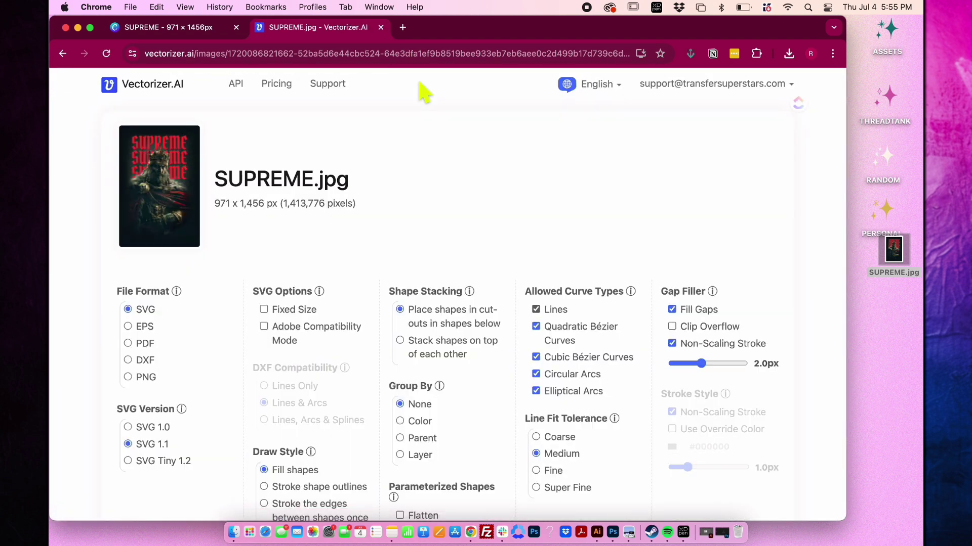
pyautogui.scroll(-5, 805, 481)
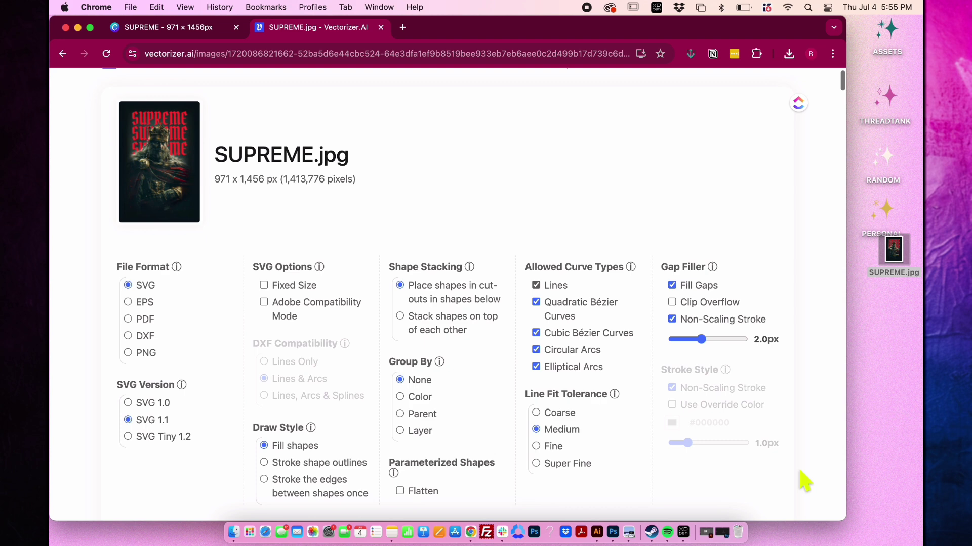
pyautogui.click(468, 457)
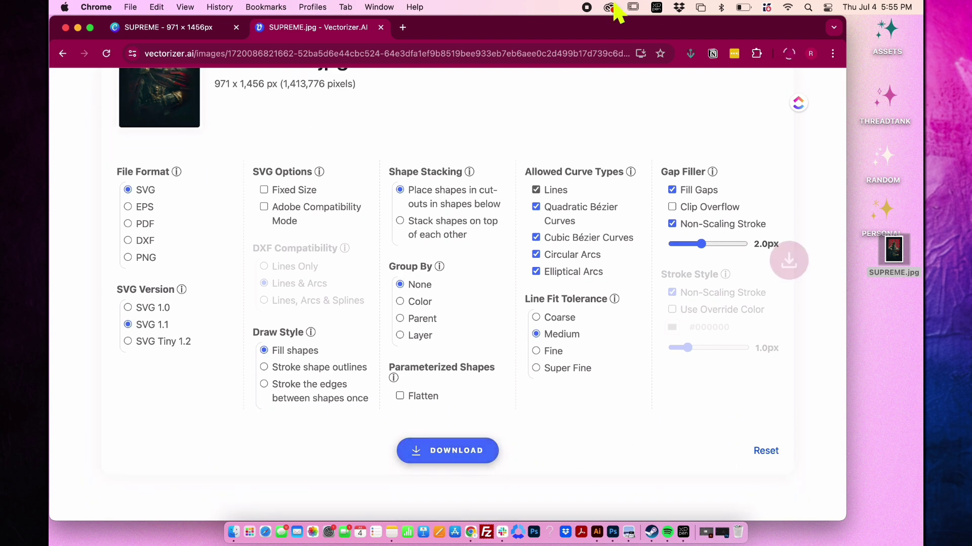
pyautogui.moveTo(627, 84); pyautogui.dragTo(893, 306)
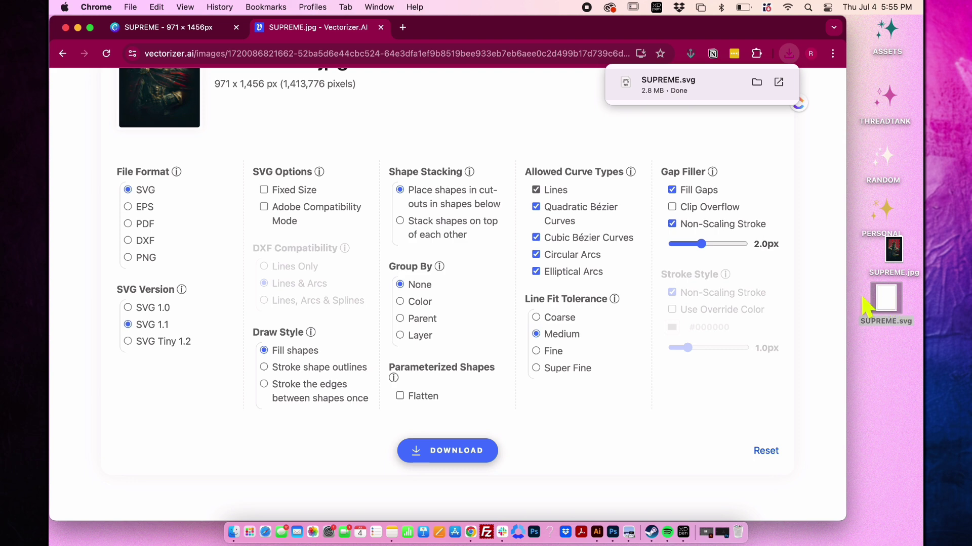
# Step: Switch to Photoshop, minimize the browser and resize the Photoshop window so the desktop files stay reachable
pyautogui.click(723, 536)
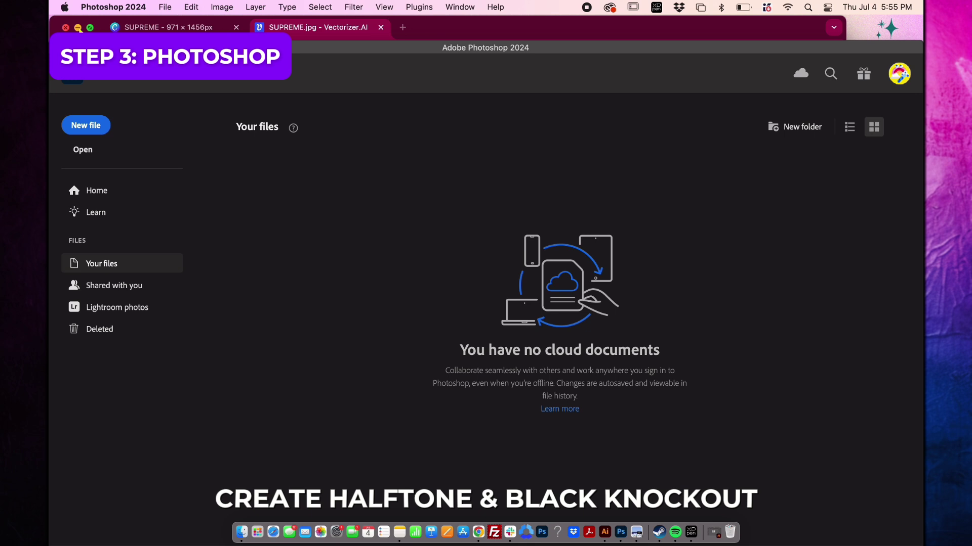
pyautogui.click(78, 27)
pyautogui.moveTo(778, 43); pyautogui.dragTo(778, 20)
pyautogui.moveTo(919, 18); pyautogui.dragTo(887, 20)
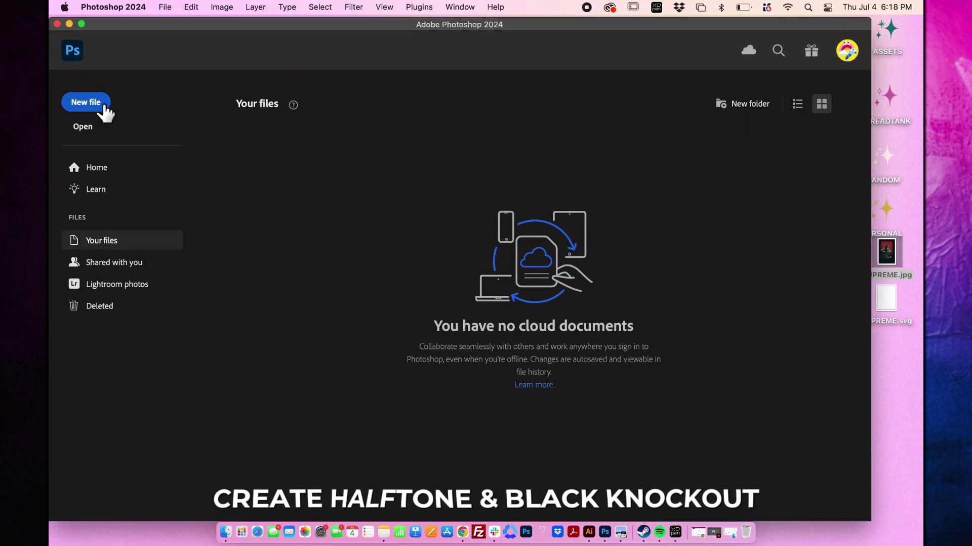
# Step: Create a new document from the recent 12.5 x 18.597 in preset at 300 ppi, RGB Color, 16 bit, transparent background
pyautogui.click(97, 104)
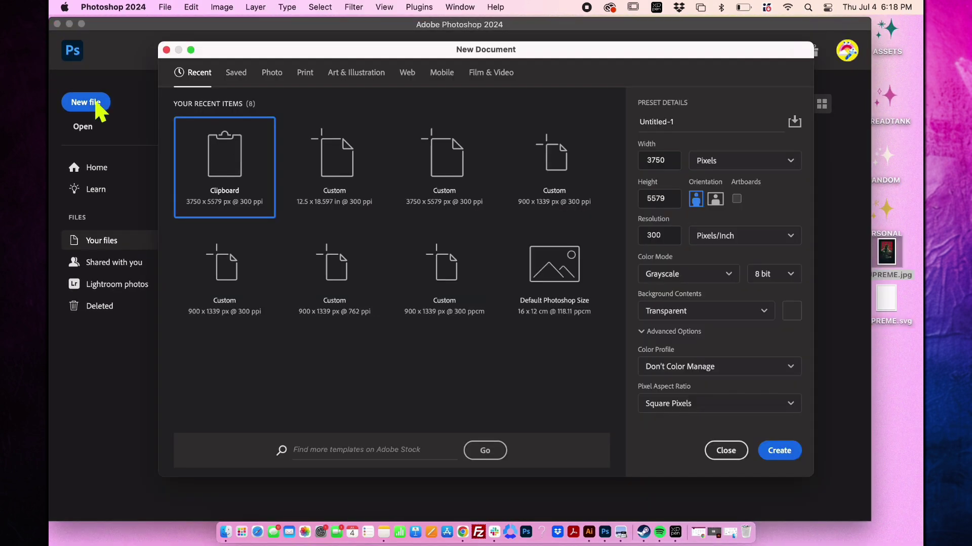
pyautogui.click(336, 164)
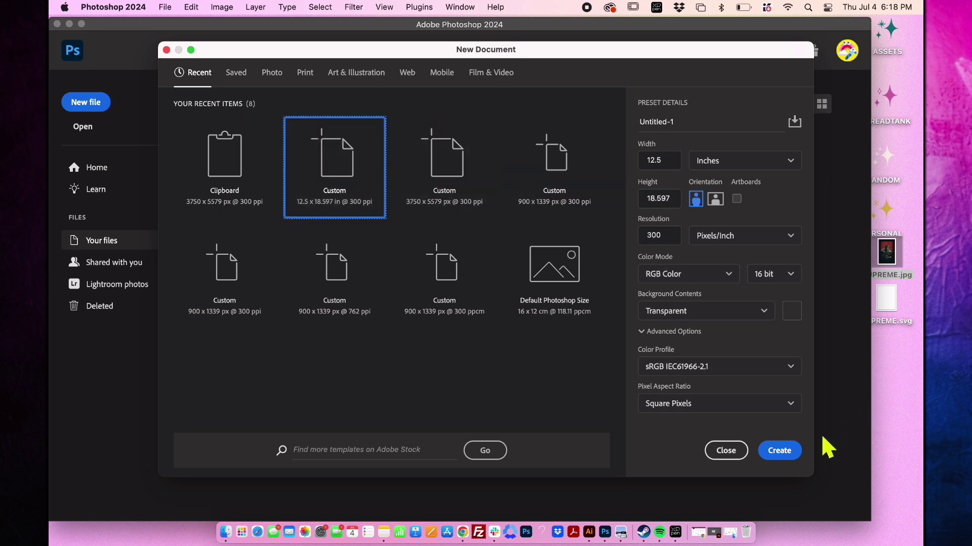
pyautogui.click(796, 450)
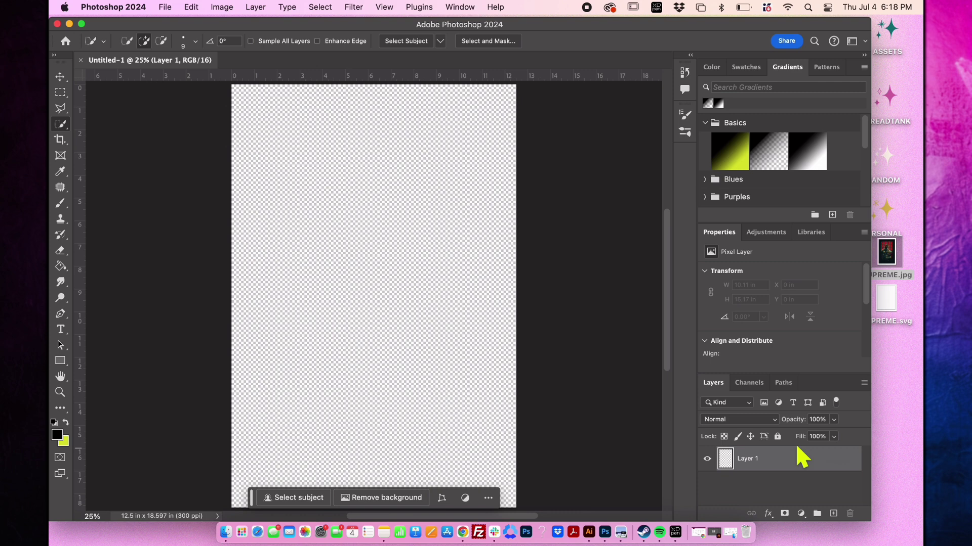
# Step: Place SUPREME.jpg from the desktop into the new document at its fitted size
pyautogui.moveTo(892, 262); pyautogui.dragTo(293, 250)
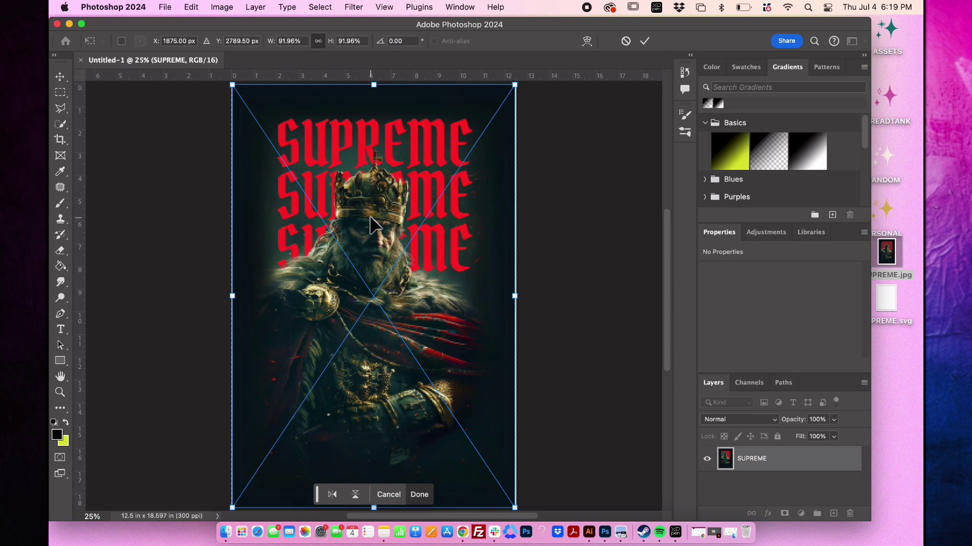
pyautogui.press('Return')
pyautogui.press('w')
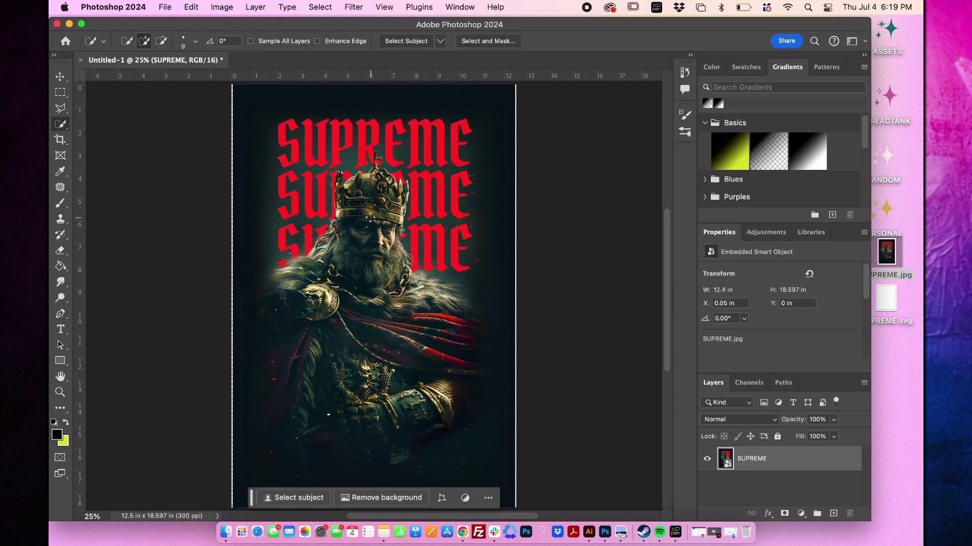
# Step: Rasterize the SUPREME layer and apply a Content-Aware fill to a full-width strip along the top of the canvas
pyautogui.click(60, 93)
pyautogui.moveTo(232, 87); pyautogui.dragTo(516, 106)
pyautogui.rightClick(774, 461)
pyautogui.click(698, 493)
pyautogui.click(191, 7)
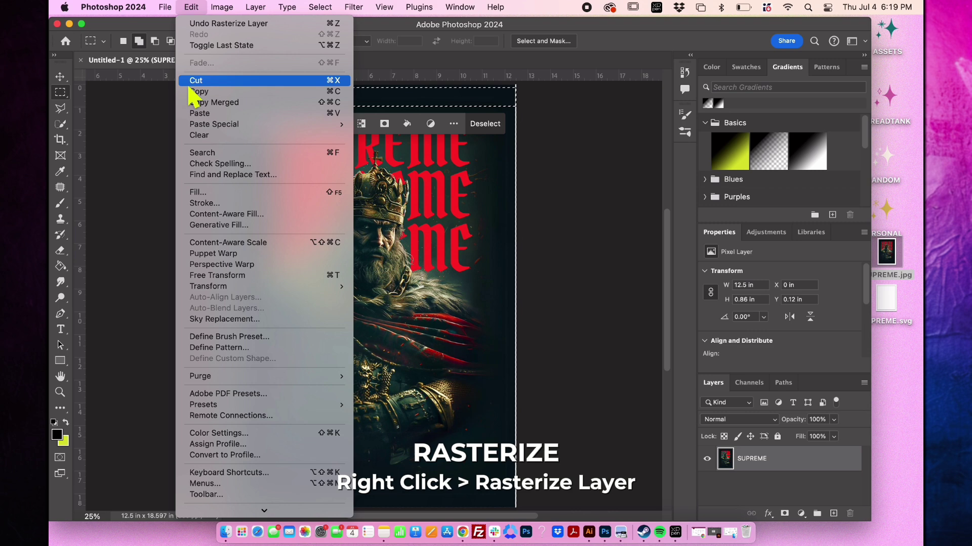
pyautogui.click(198, 192)
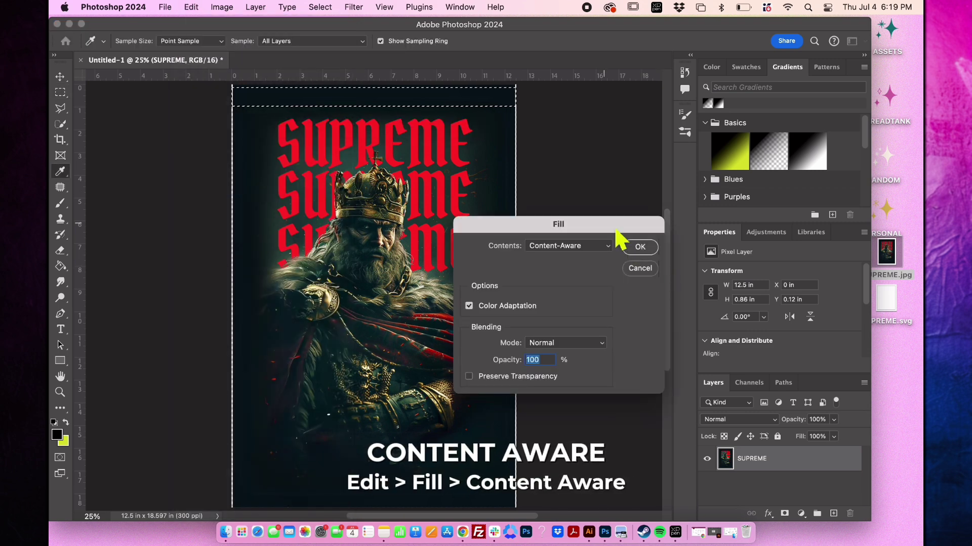
pyautogui.click(638, 247)
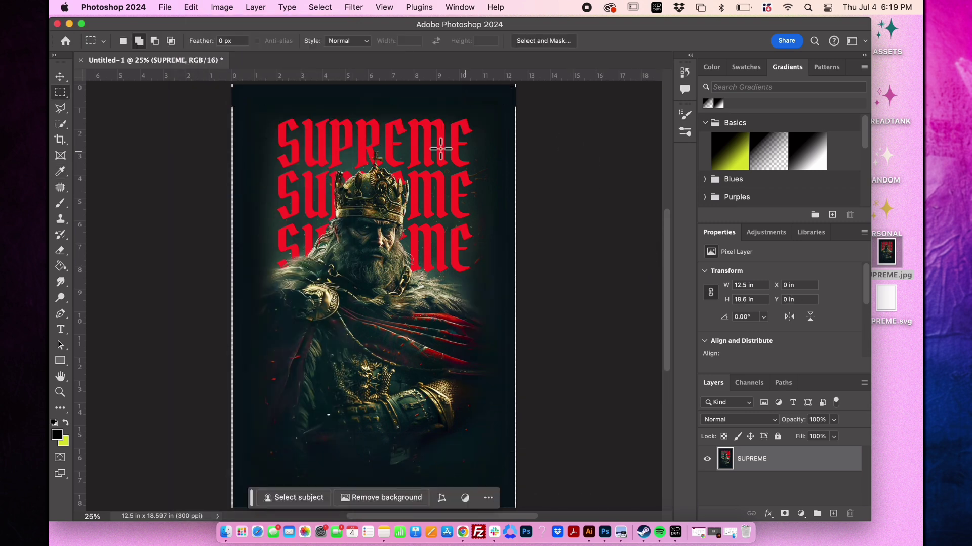
# Step: Select narrow strips along the canvas's left, right and bottom edges, fill them with Content-Aware and deselect
pyautogui.moveTo(225, 77)
pyautogui.mouseDown()
pyautogui.moveTo(251, 178)
pyautogui.moveTo(228, 77)
pyautogui.mouseUp()
pyautogui.moveTo(228, 84); pyautogui.dragTo(250, 436)
pyautogui.press('super+d')
pyautogui.press('super+minus')
pyautogui.moveTo(263, 139); pyautogui.dragTo(287, 466)
pyautogui.moveTo(484, 136); pyautogui.dragTo(458, 480)
pyautogui.moveTo(481, 446); pyautogui.dragTo(225, 423)
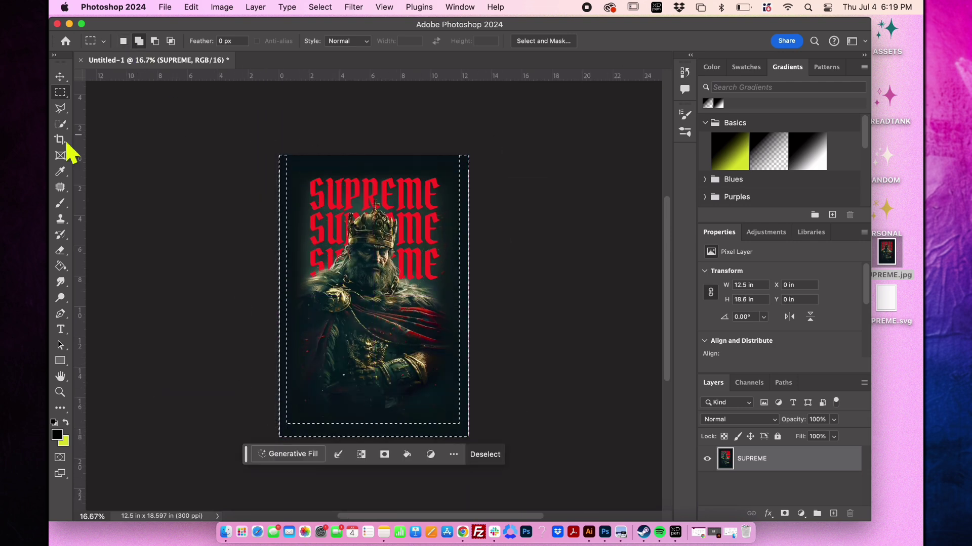
pyautogui.hotkey('shift', 'BackSpace')
pyautogui.click(638, 247)
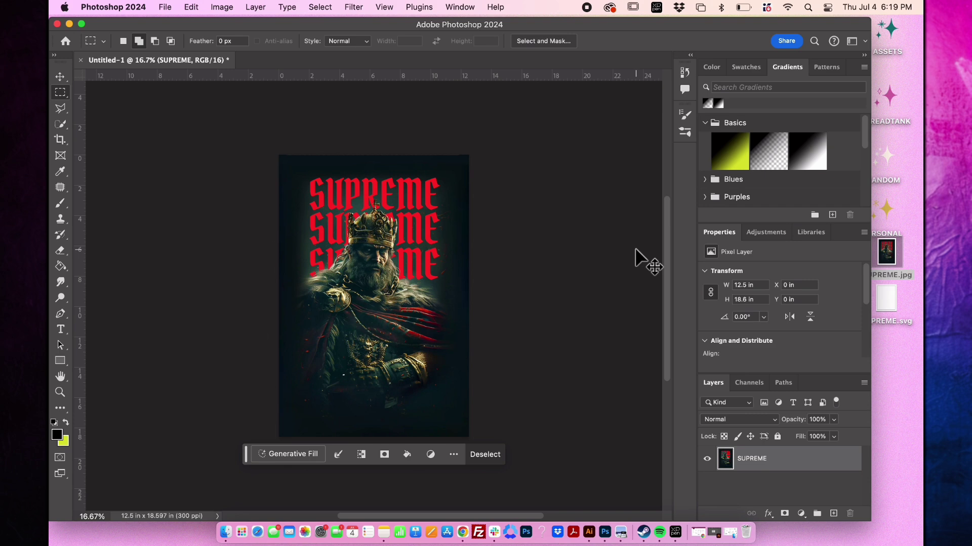
pyautogui.press('super+d')
# Step: Duplicate the SUPREME layer into a new document
pyautogui.rightClick(787, 461)
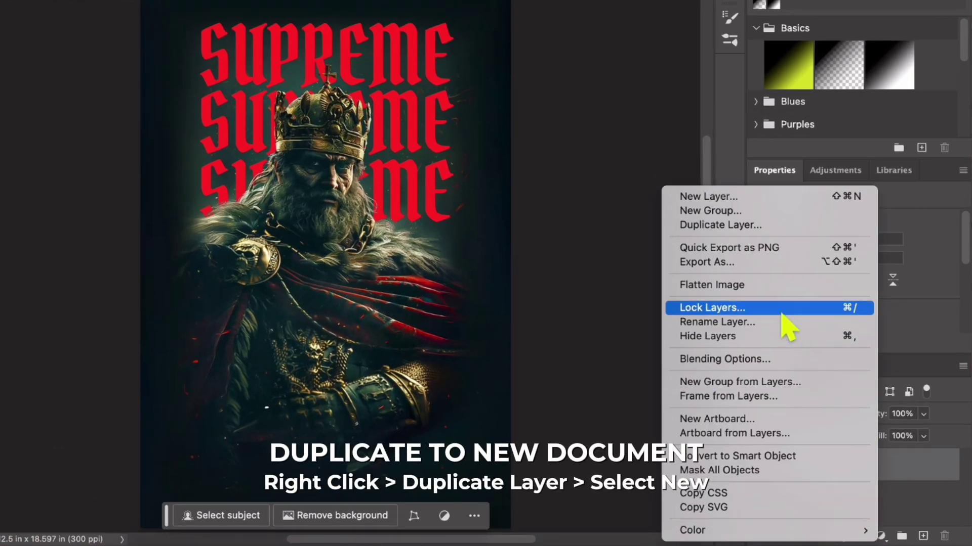
pyautogui.click(754, 225)
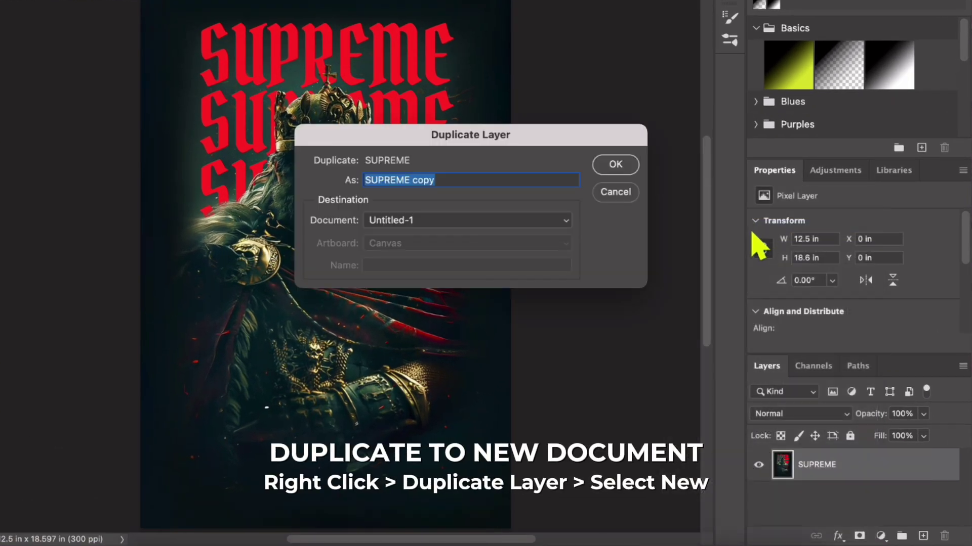
pyautogui.click(529, 234)
pyautogui.click(510, 239)
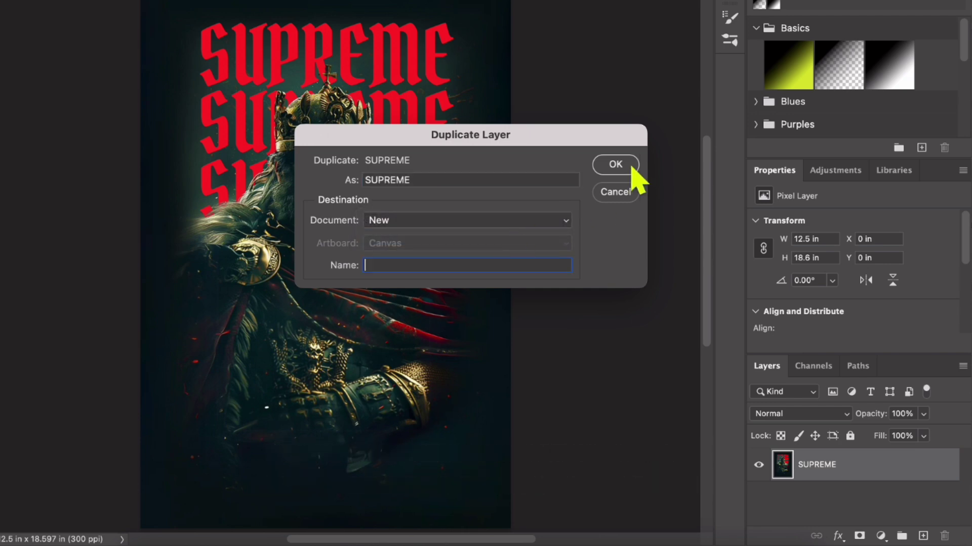
pyautogui.click(615, 165)
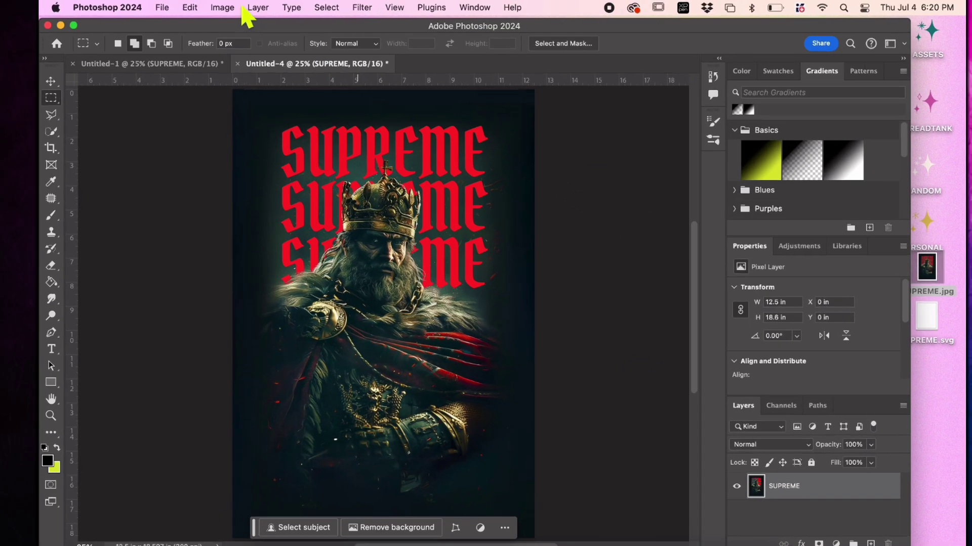
# Step: Convert the duplicated document to Grayscale mode and 8 Bits/Channel
pyautogui.click(235, 8)
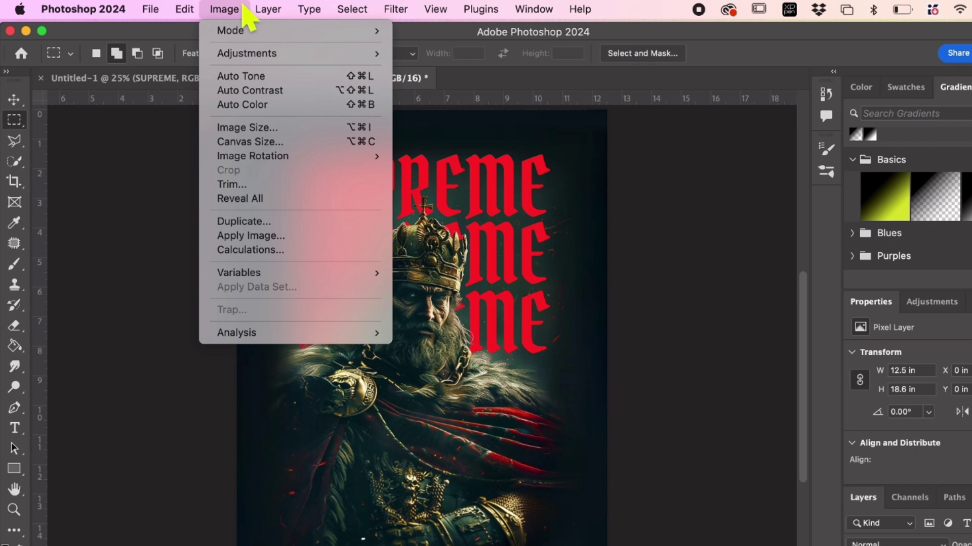
pyautogui.moveTo(247, 35)
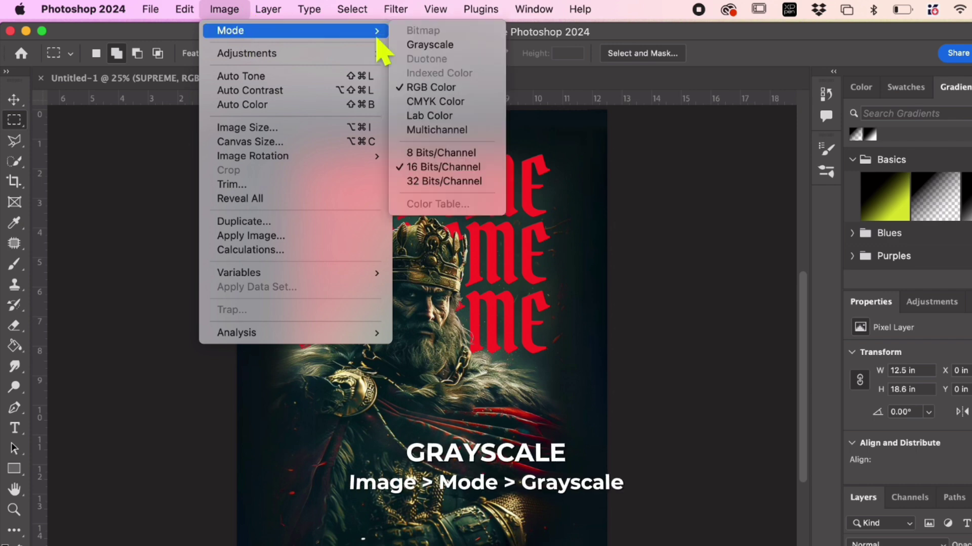
pyautogui.click(423, 41)
pyautogui.click(626, 295)
pyautogui.click(224, 9)
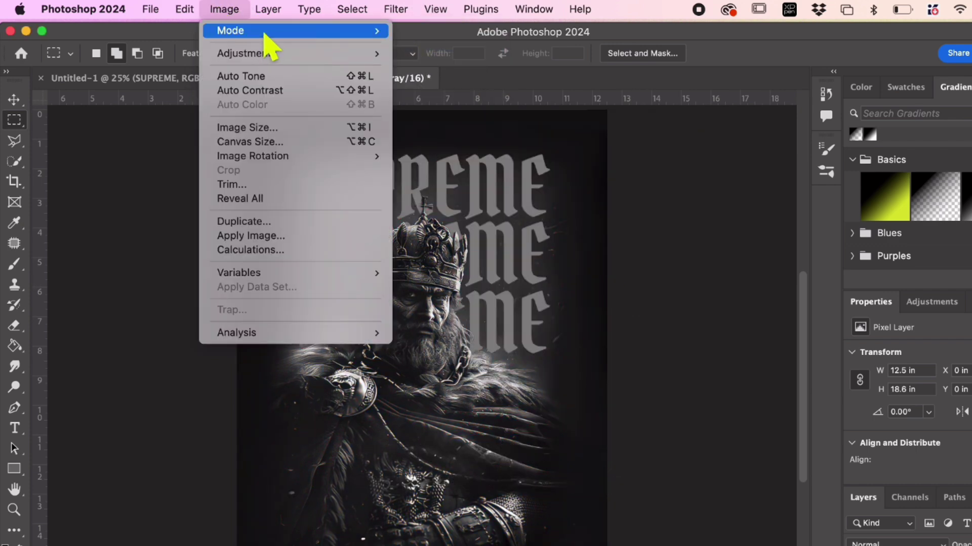
pyautogui.moveTo(271, 30)
pyautogui.click(435, 154)
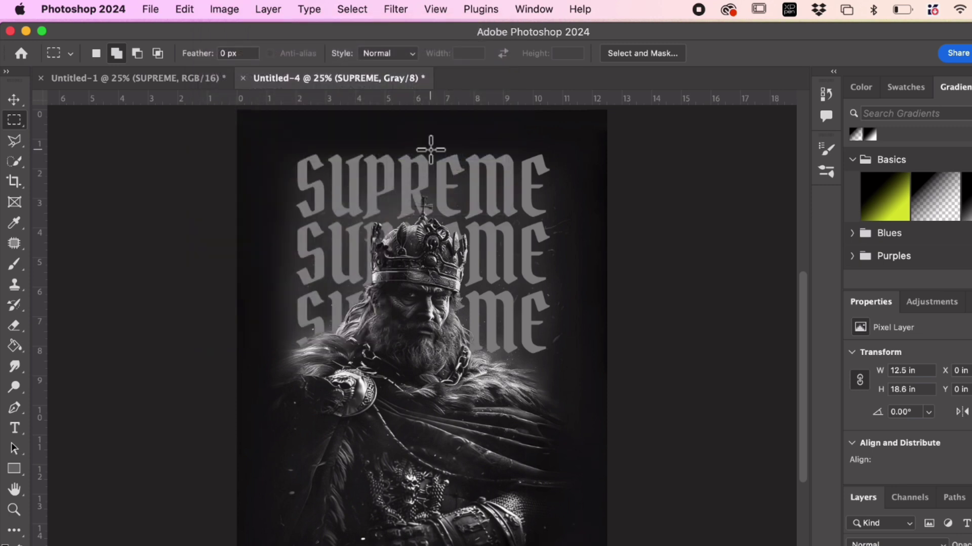
# Step: Apply a Levels adjustment to the grayscale artwork, raising the black input level and strongly lowering the white input level for higher contrast
pyautogui.click(237, 11)
pyautogui.moveTo(247, 55)
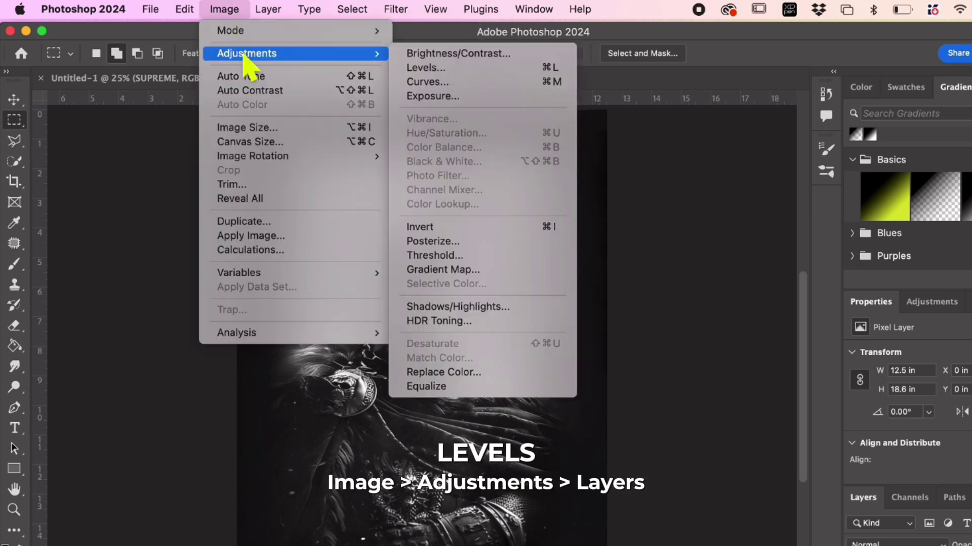
pyautogui.click(426, 71)
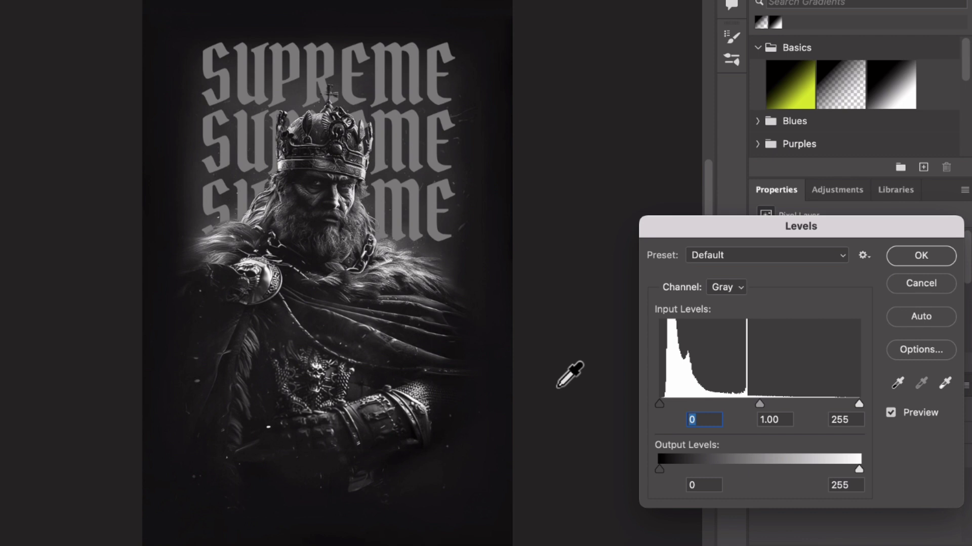
pyautogui.moveTo(659, 404)
pyautogui.mouseDown()
pyautogui.moveTo(677, 412)
pyautogui.moveTo(668, 410)
pyautogui.mouseUp()
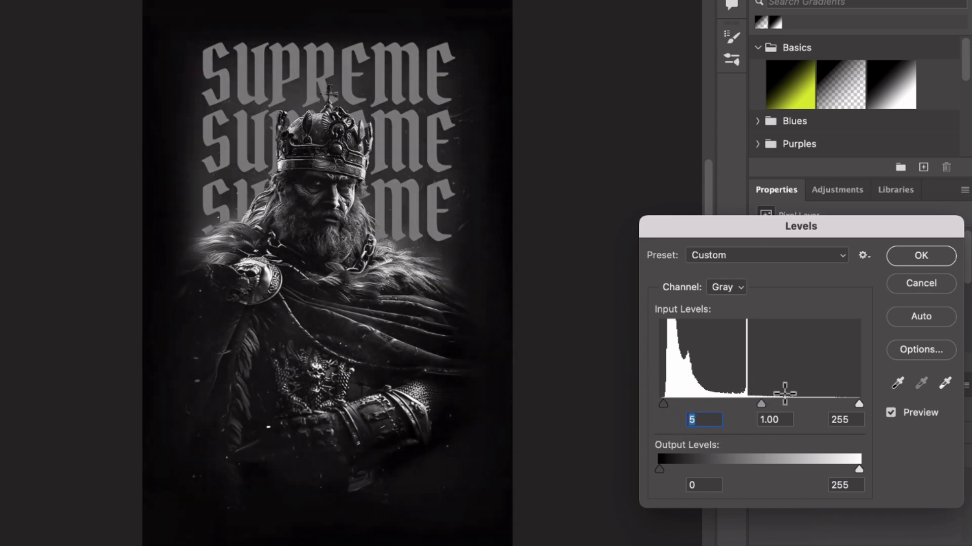
pyautogui.moveTo(858, 404); pyautogui.dragTo(734, 405)
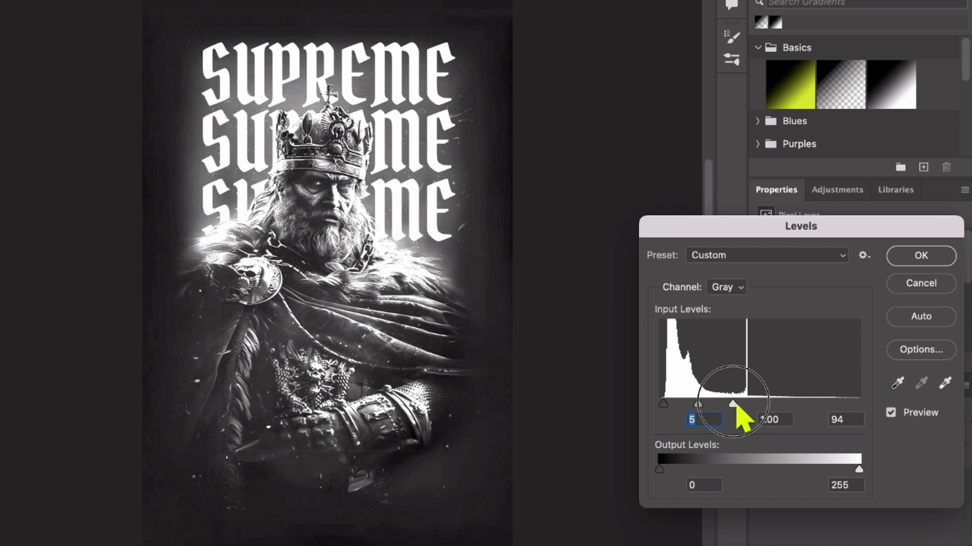
pyautogui.moveTo(664, 405)
pyautogui.mouseDown()
pyautogui.moveTo(679, 404)
pyautogui.moveTo(668, 404)
pyautogui.mouseUp()
pyautogui.moveTo(732, 405); pyautogui.dragTo(722, 404)
pyautogui.moveTo(669, 404); pyautogui.dragTo(718, 404)
pyautogui.scroll(-3, 541, 346)
pyautogui.scroll(3, 568, 199)
pyautogui.click(920, 256)
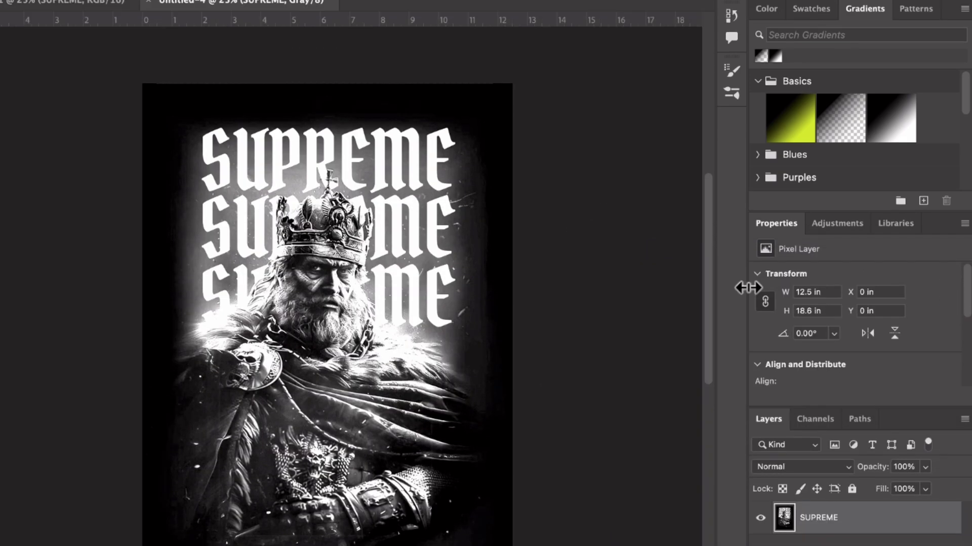
# Step: Apply a Curves adjustment with a lowered midtone point and a shadow point at input 79, output 76
pyautogui.click(129, 9)
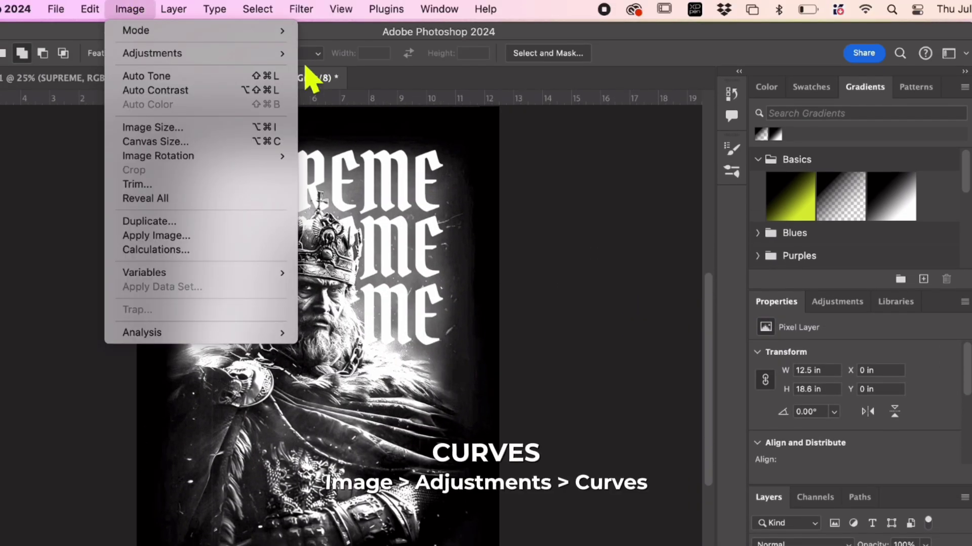
pyautogui.moveTo(283, 53)
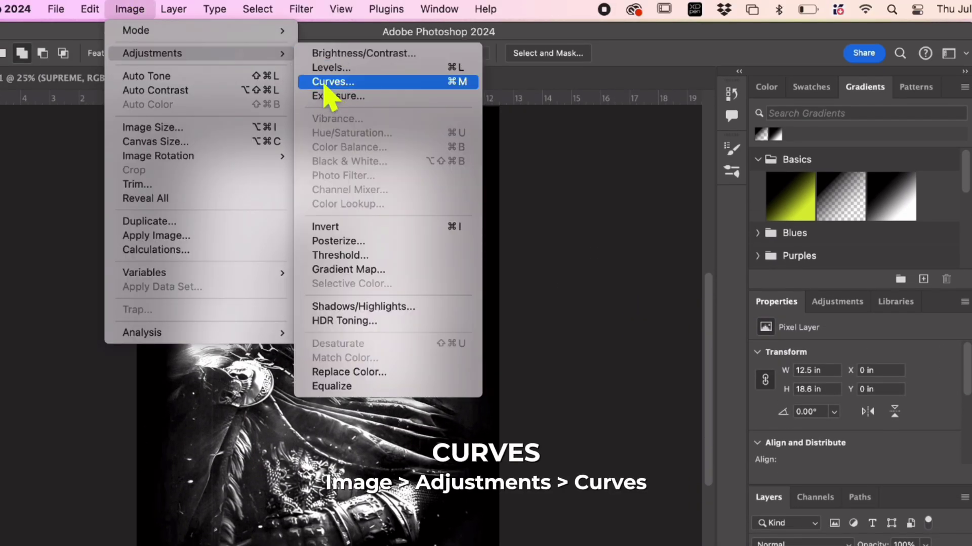
pyautogui.click(324, 81)
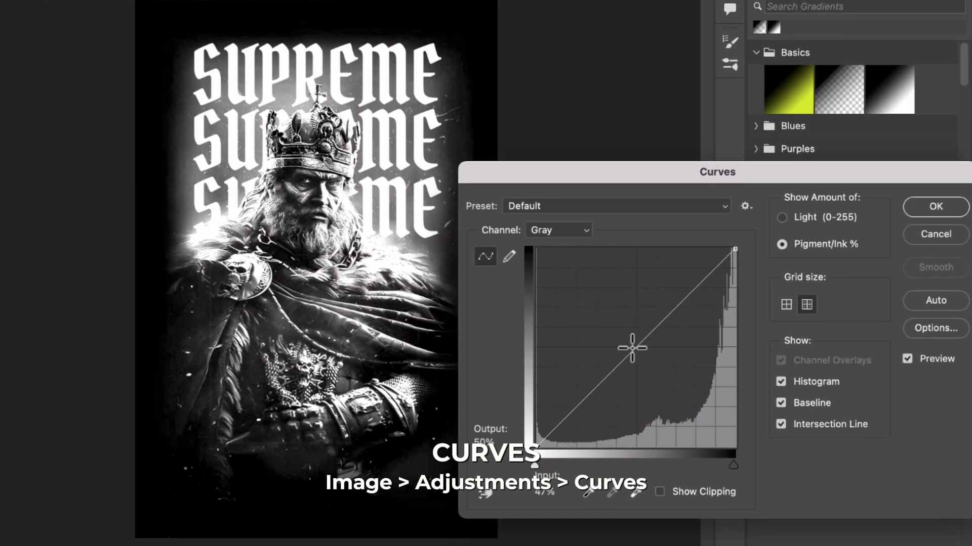
pyautogui.moveTo(632, 348); pyautogui.dragTo(645, 359)
pyautogui.moveTo(580, 172); pyautogui.dragTo(635, 167)
pyautogui.click(747, 288)
pyautogui.moveTo(747, 288); pyautogui.dragTo(749, 292)
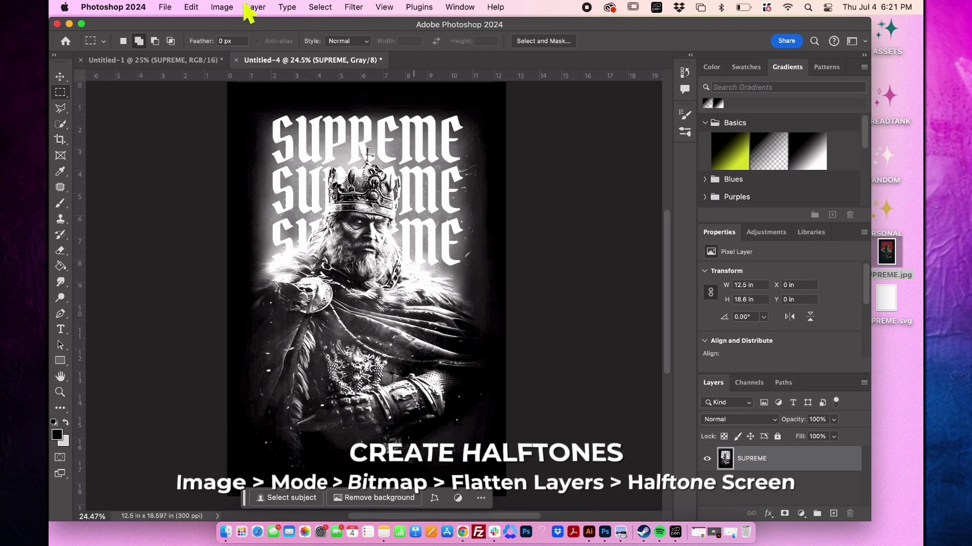
# Step: Flatten and convert the document to a 300 pixels/inch Bitmap with a round halftone screen at 35 lines/inch and 22 degrees
pyautogui.click(222, 7)
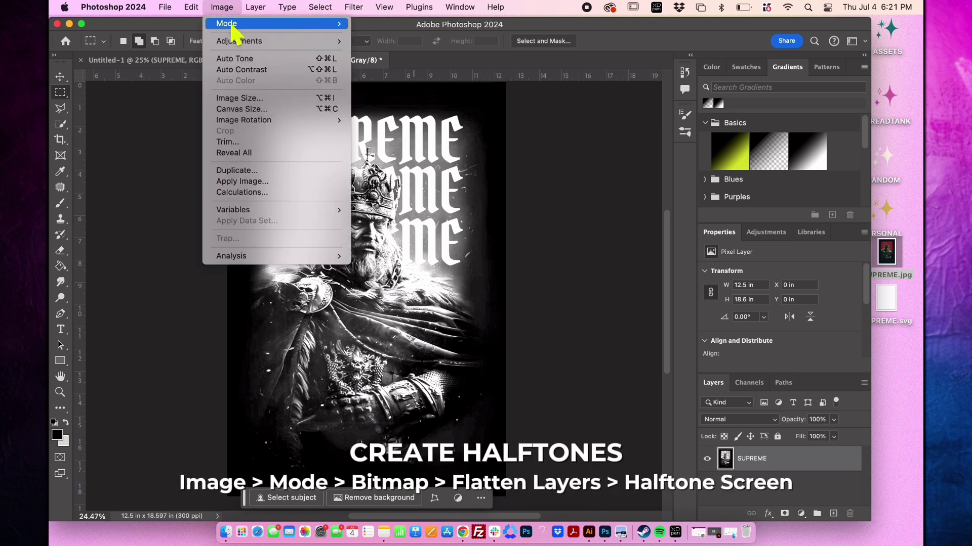
pyautogui.moveTo(231, 27)
pyautogui.click(375, 25)
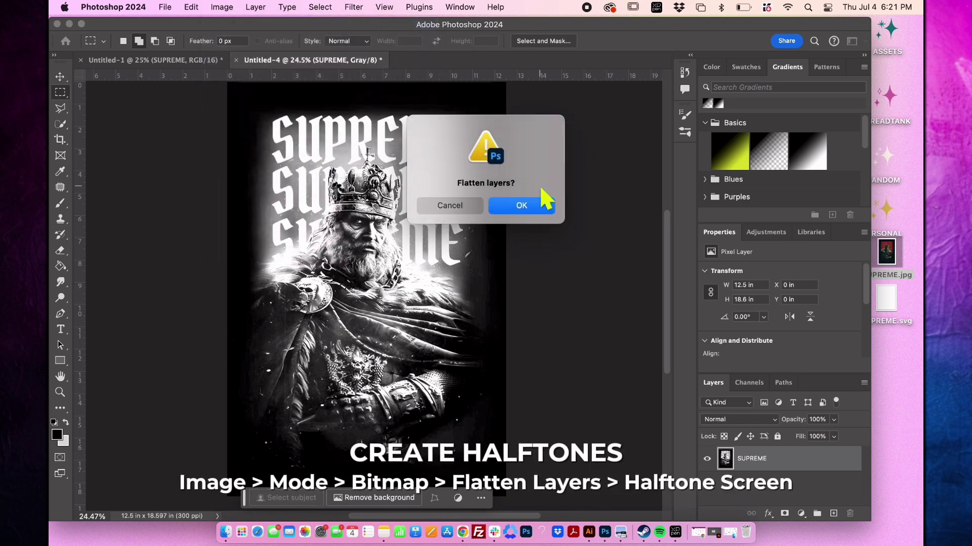
pyautogui.click(524, 208)
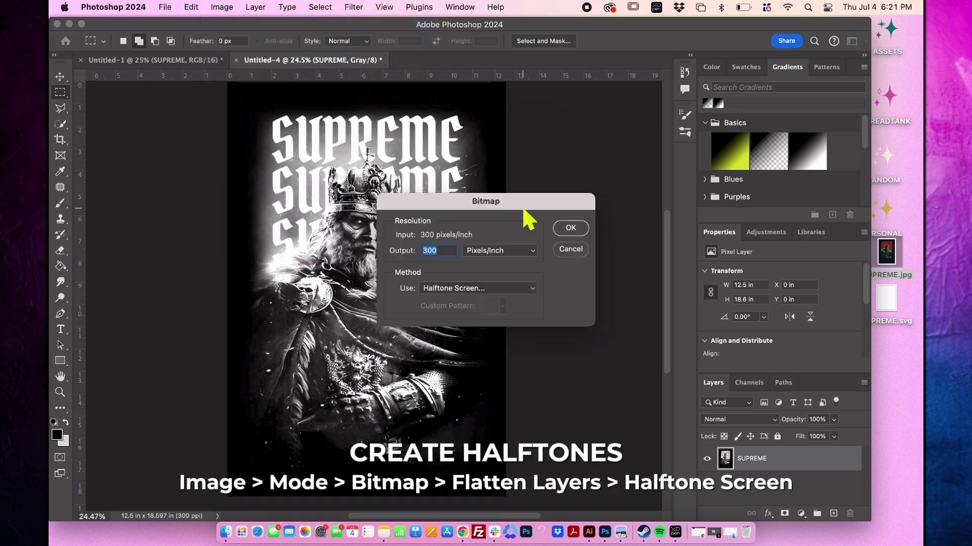
pyautogui.click(570, 229)
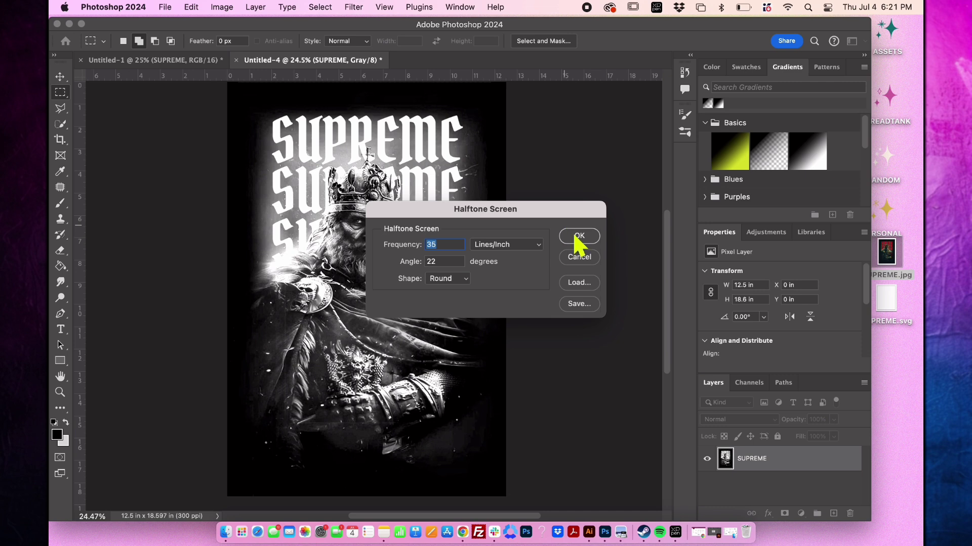
pyautogui.click(579, 237)
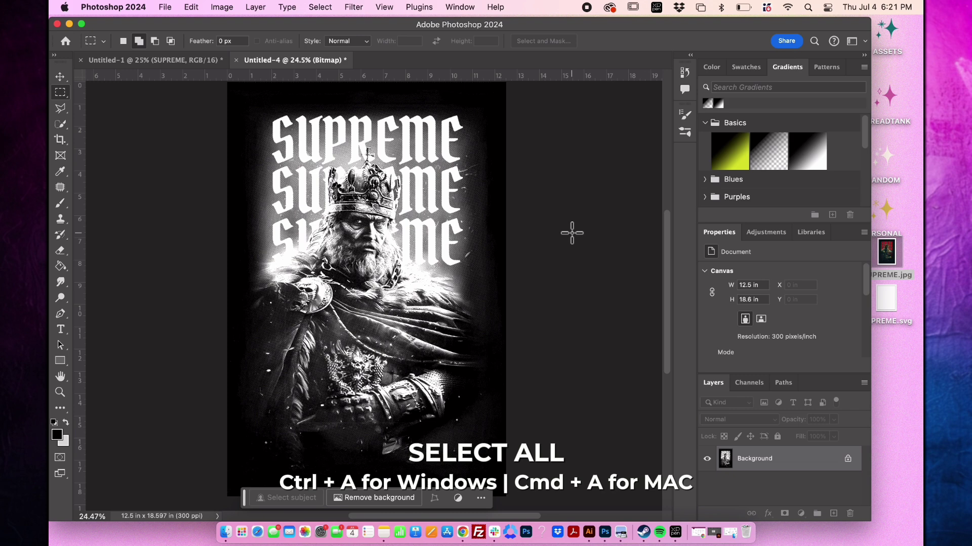
# Step: Copy the entire halftone bitmap and duplicate the SUPREME layer in the original colour document
pyautogui.press('super+a')
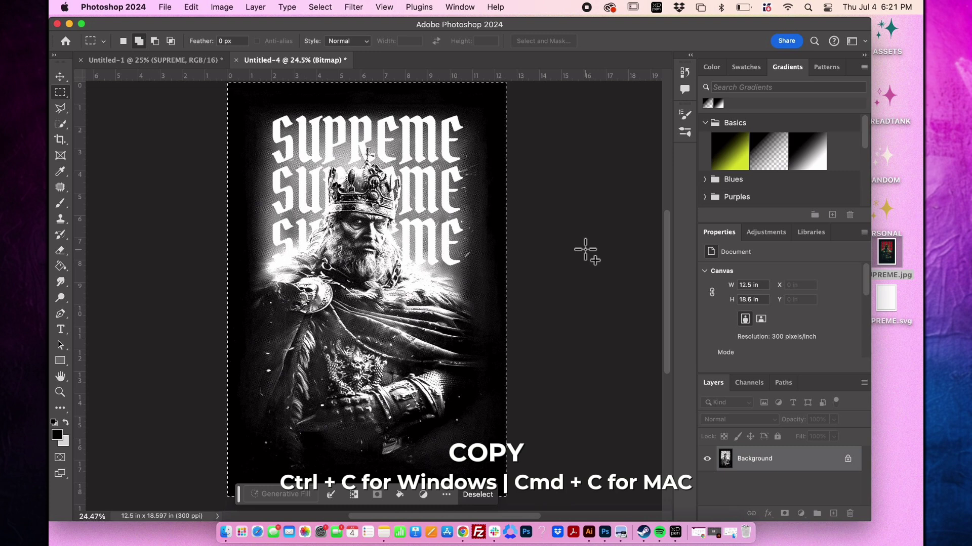
pyautogui.click(133, 59)
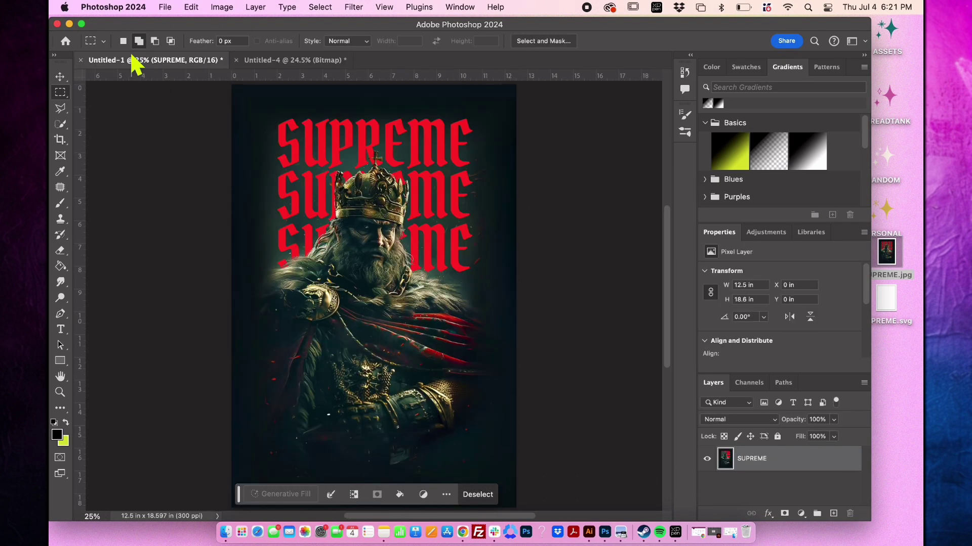
pyautogui.moveTo(775, 465); pyautogui.dragTo(827, 513)
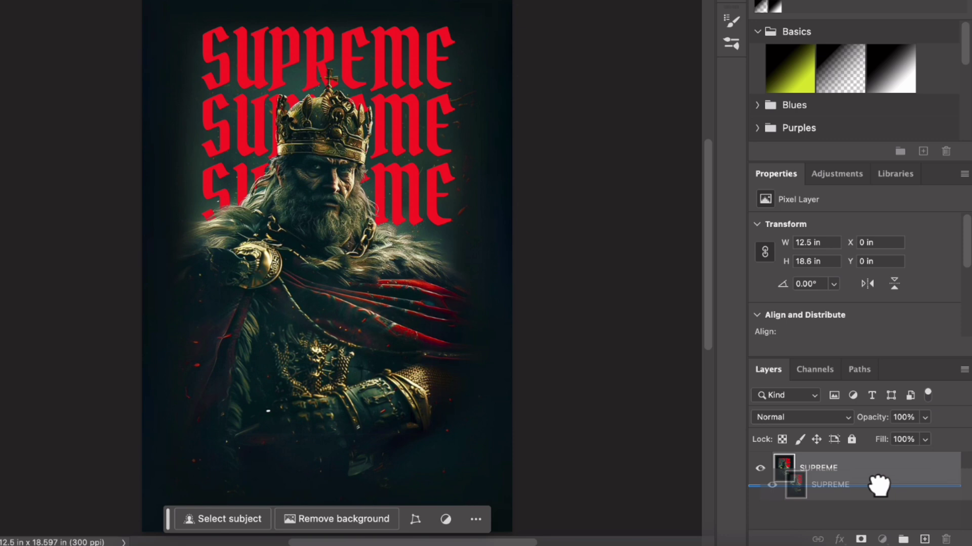
pyautogui.moveTo(922, 541); pyautogui.dragTo(924, 539)
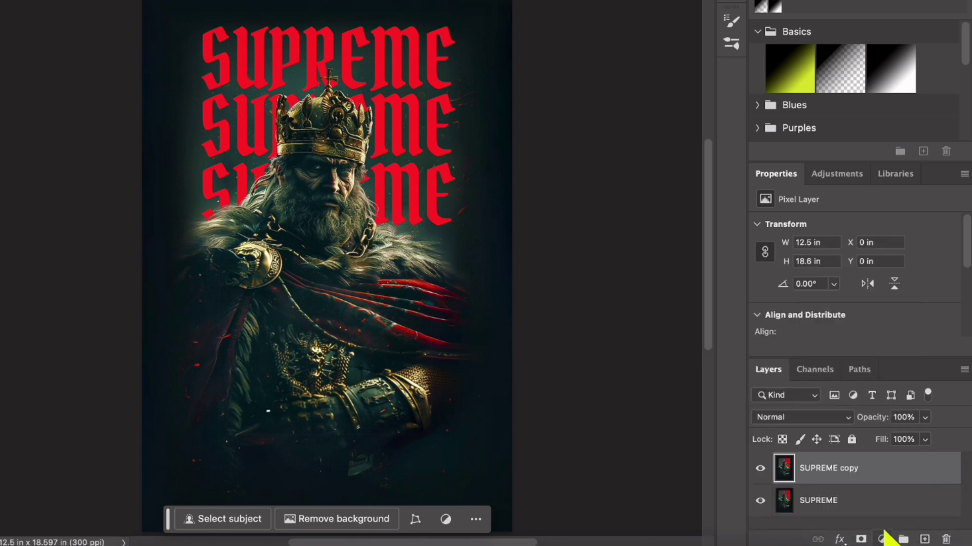
# Step: Add a layer mask to SUPREME copy, paste the copied halftone into the mask and return to the layer's image
pyautogui.click(859, 539)
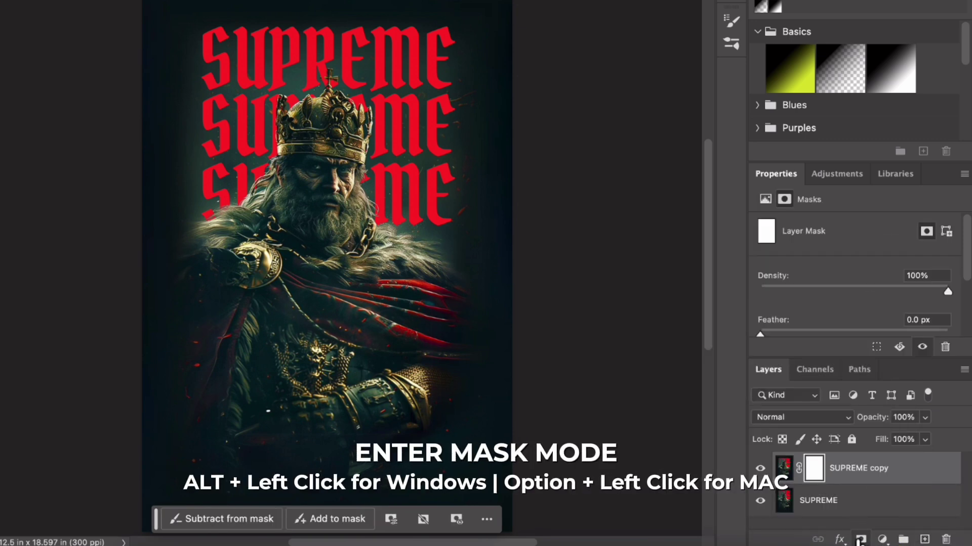
pyautogui.keyDown('alt'); pyautogui.click(813, 470); pyautogui.keyUp('alt')
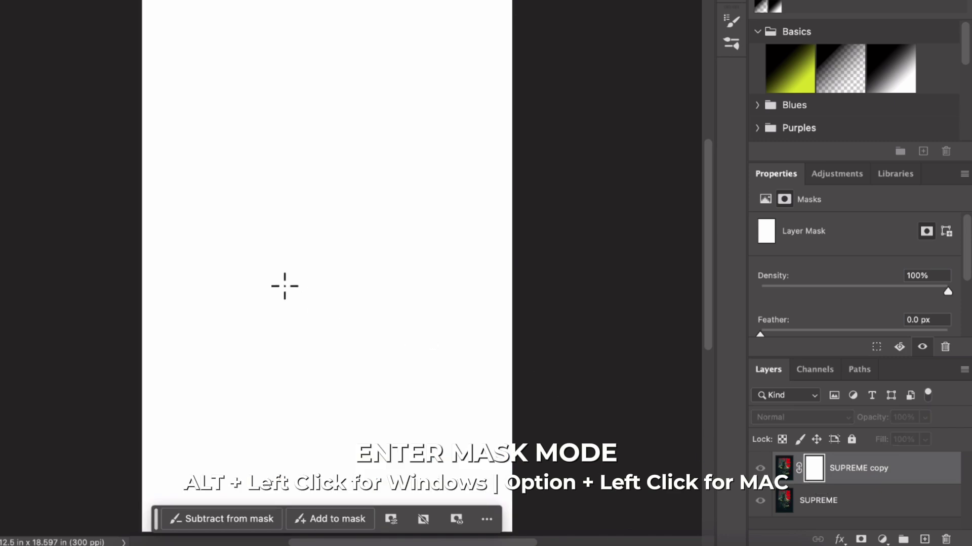
pyautogui.hotkey('ctrl', 'v')
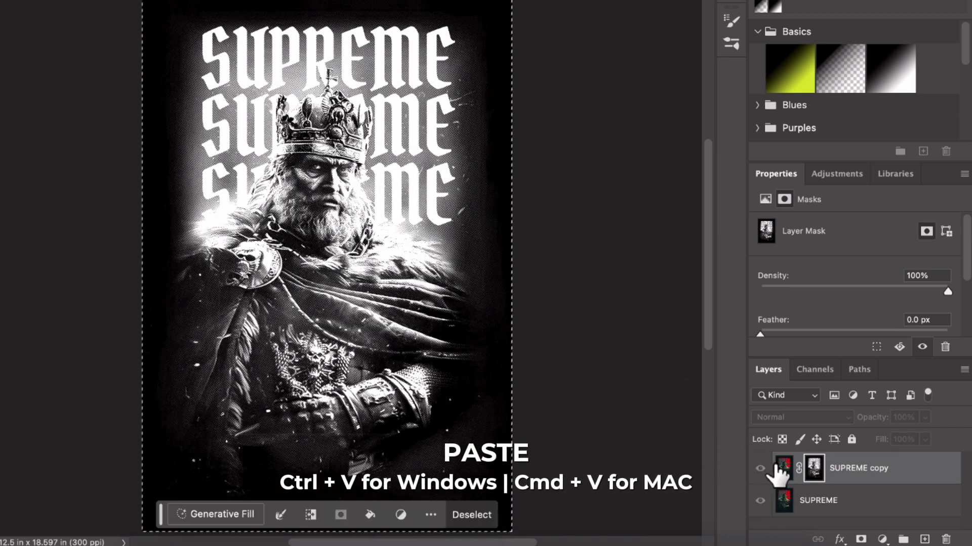
pyautogui.click(779, 470)
# Step: Rename the original SUPREME layer Reference and hide it
pyautogui.click(833, 508)
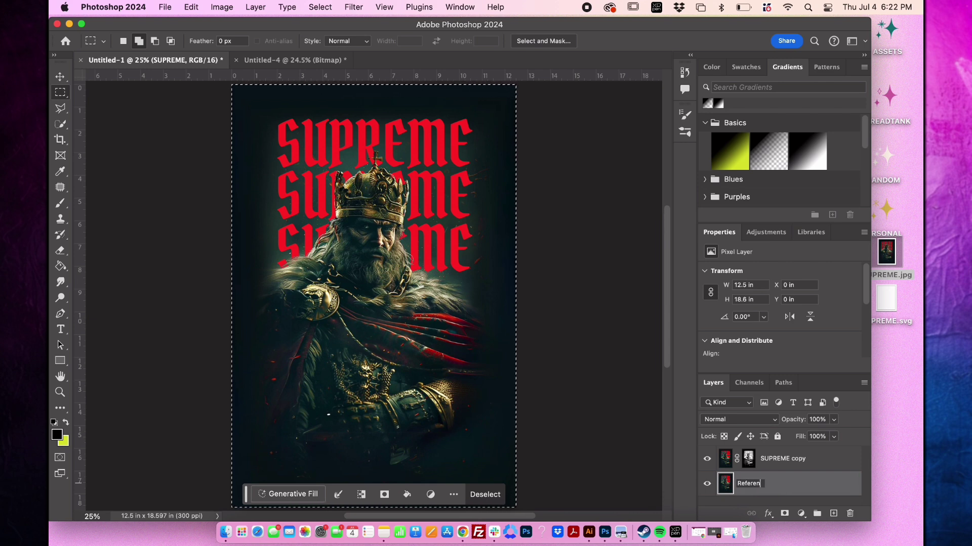
pyautogui.click(707, 484)
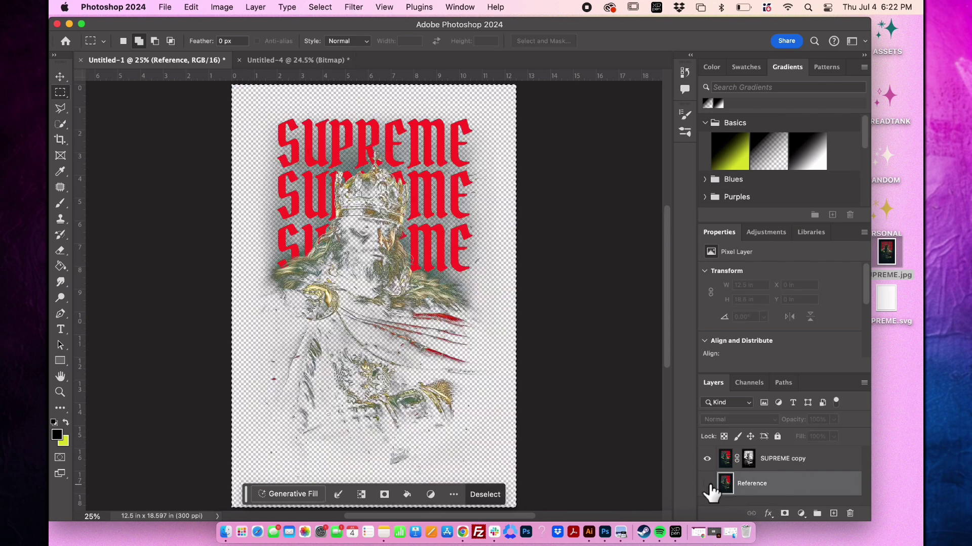
# Step: Add a new layer beneath SUPREME copy and fill it with black
pyautogui.click(788, 461)
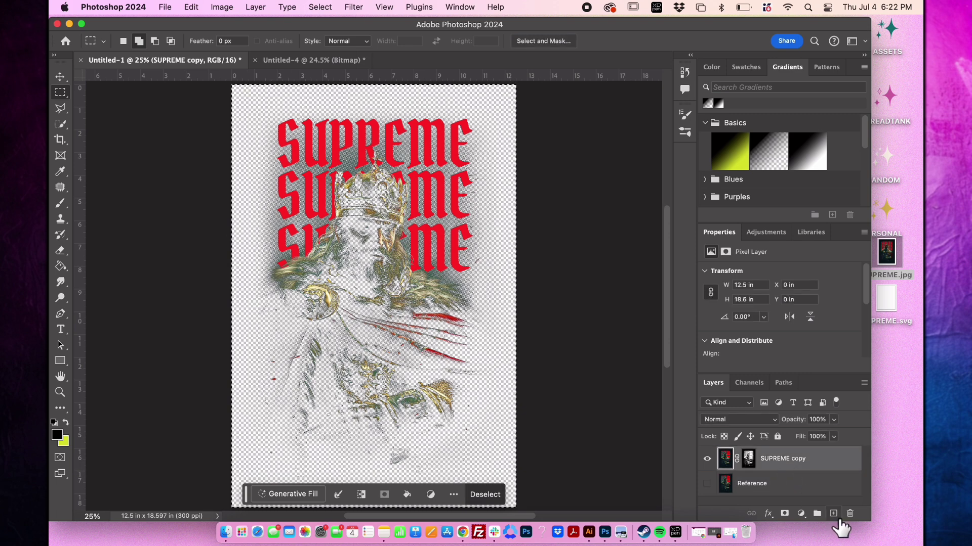
pyautogui.click(833, 515)
pyautogui.moveTo(787, 462); pyautogui.dragTo(786, 498)
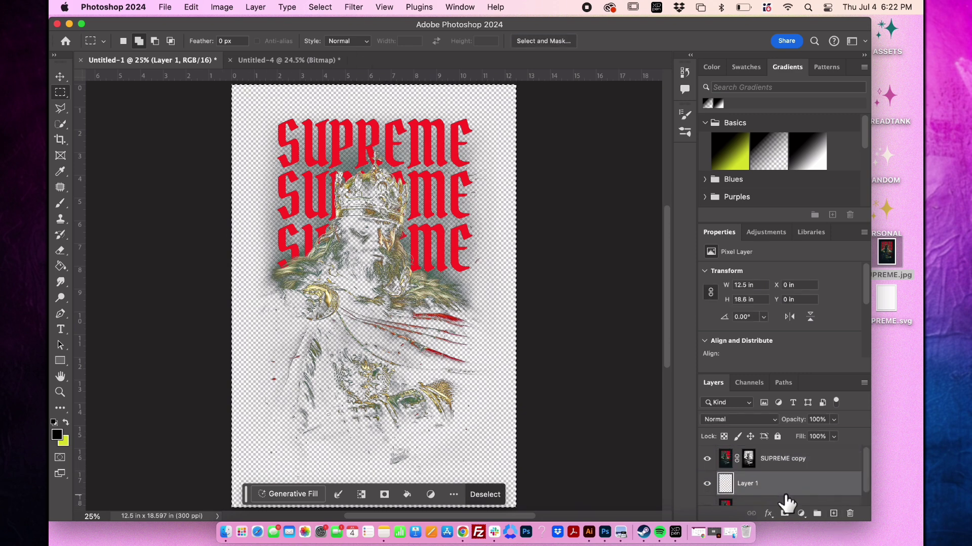
pyautogui.click(61, 266)
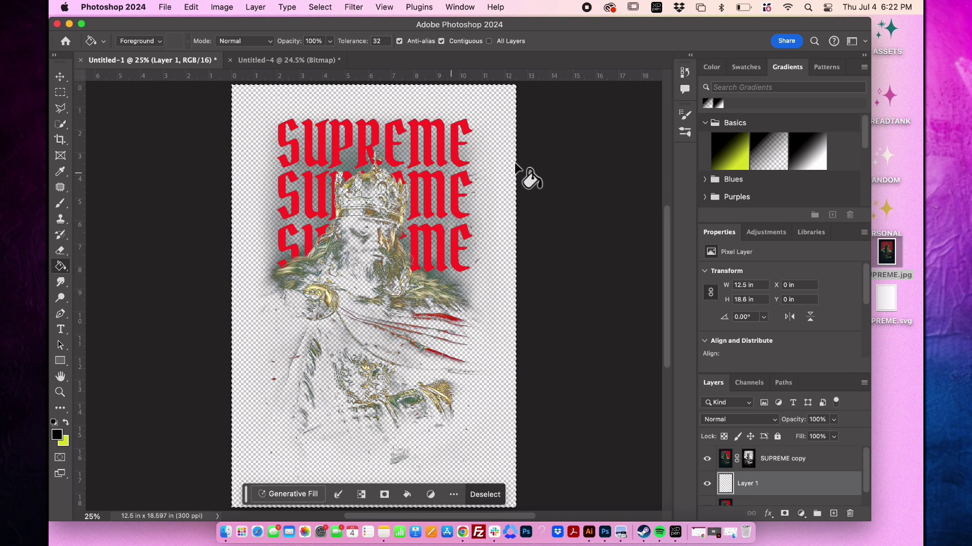
# Step: Distress the artwork on SUPREME copy with grunge eraser brushes, clear the selection and hide the black layer
pyautogui.click(721, 462)
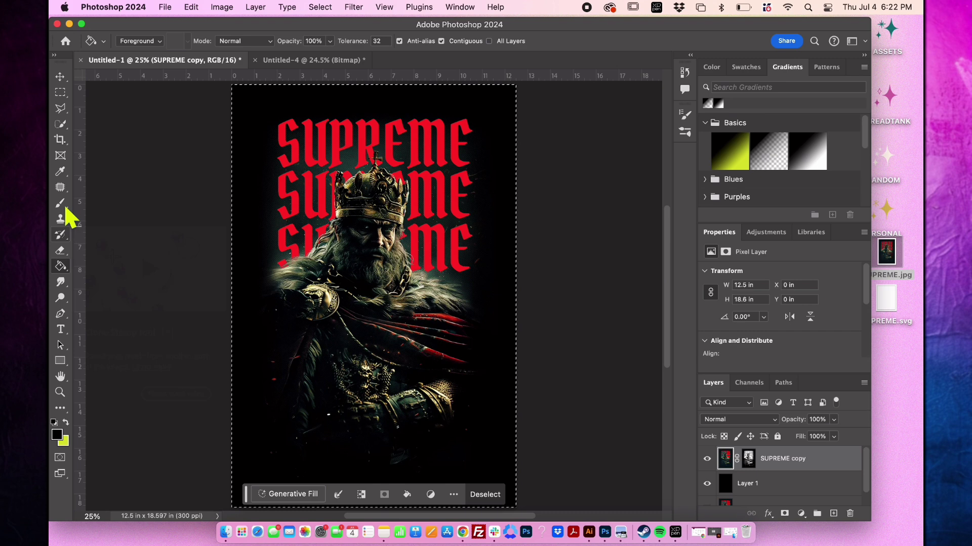
pyautogui.click(61, 251)
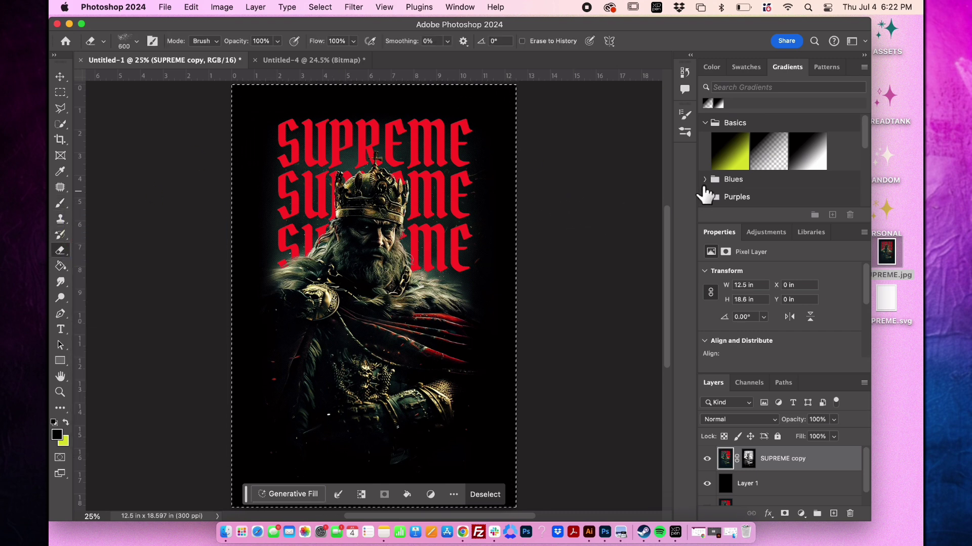
pyautogui.click(458, 155)
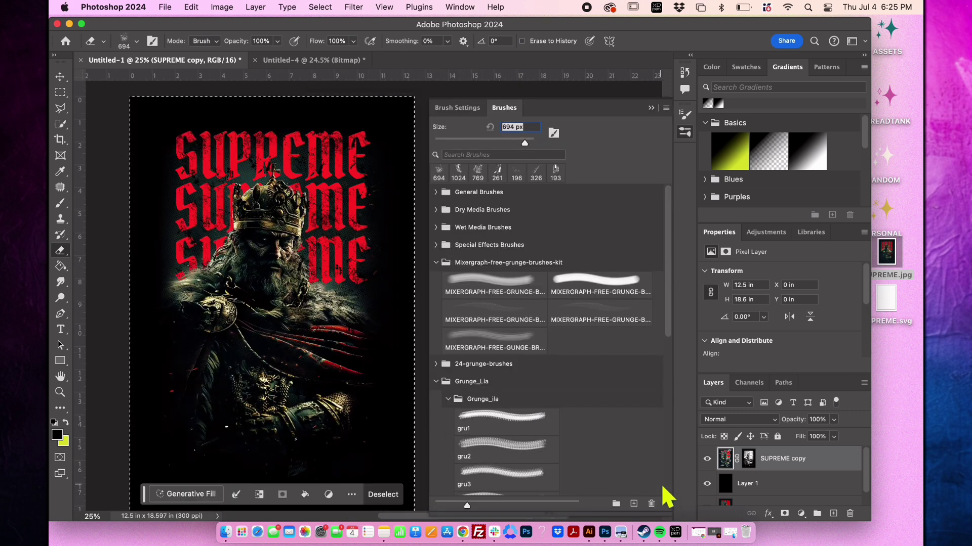
pyautogui.press('super+d')
pyautogui.click(707, 483)
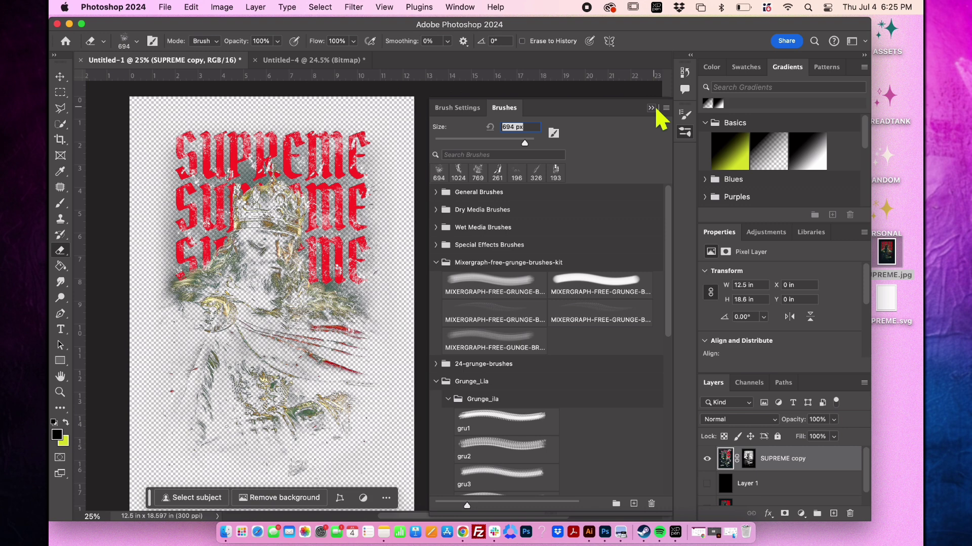
pyautogui.click(651, 107)
pyautogui.moveTo(386, 314); pyautogui.dragTo(460, 298)
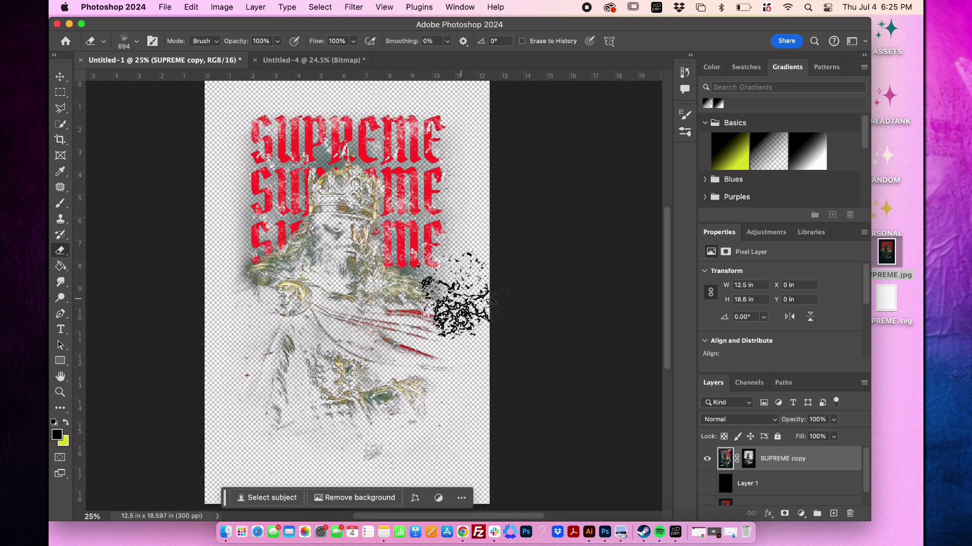
# Step: Trim the transparent pixels from all four sides of the canvas
pyautogui.click(232, 9)
pyautogui.click(237, 142)
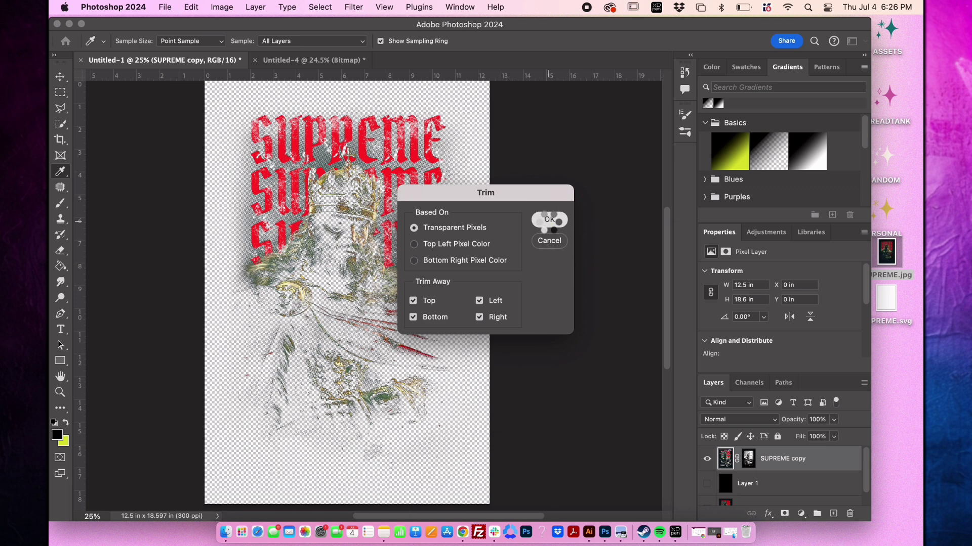
pyautogui.click(549, 219)
pyautogui.scroll(-1, 769, 473)
pyautogui.scroll(1, 770, 489)
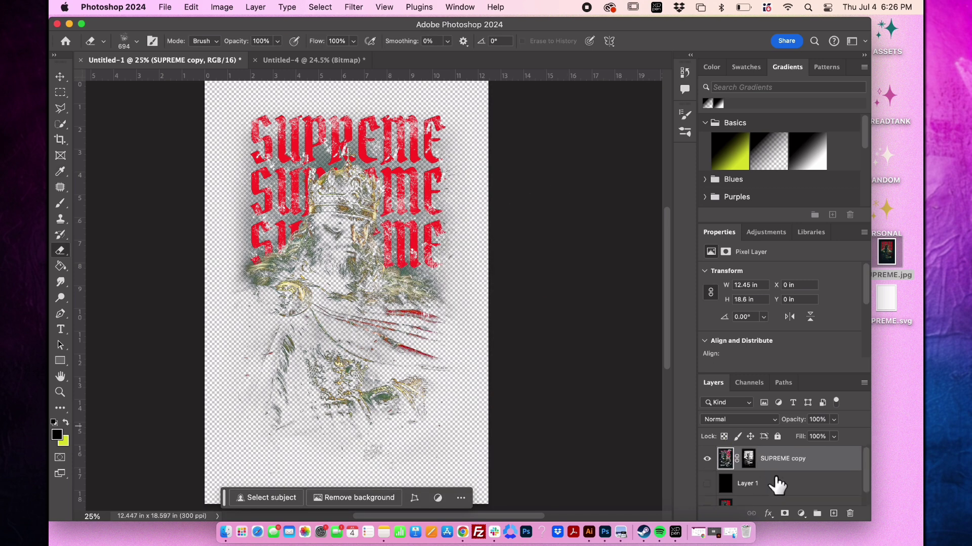
# Step: Export the artwork as a transparent PNG named Supreme King Halftone to the Desktop
pyautogui.click(222, 7)
pyautogui.moveTo(164, 7)
pyautogui.moveTo(212, 201)
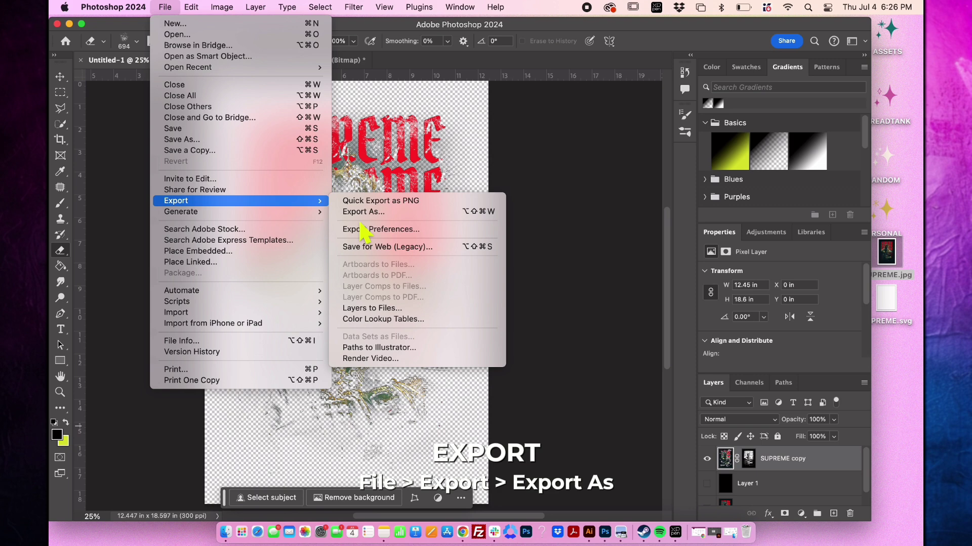
pyautogui.click(388, 213)
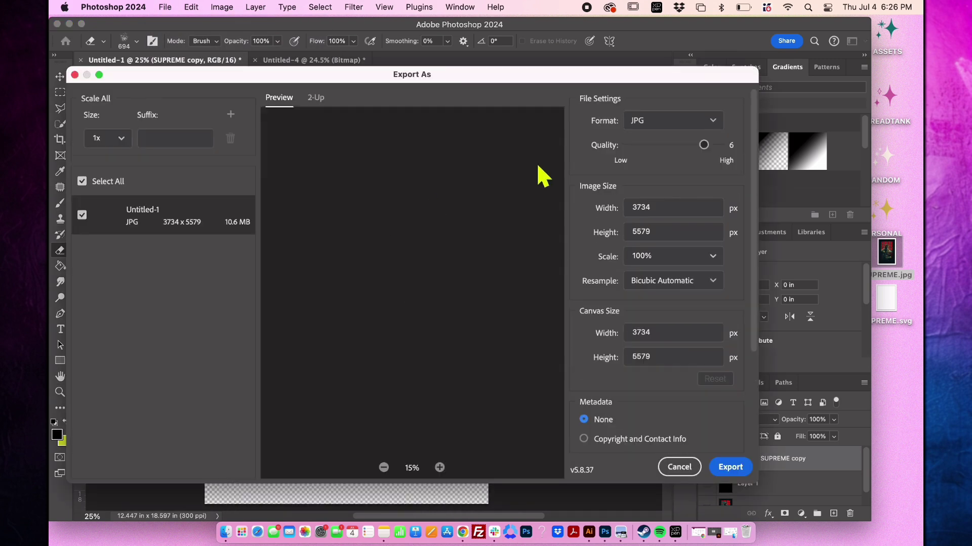
pyautogui.click(688, 130)
pyautogui.click(660, 138)
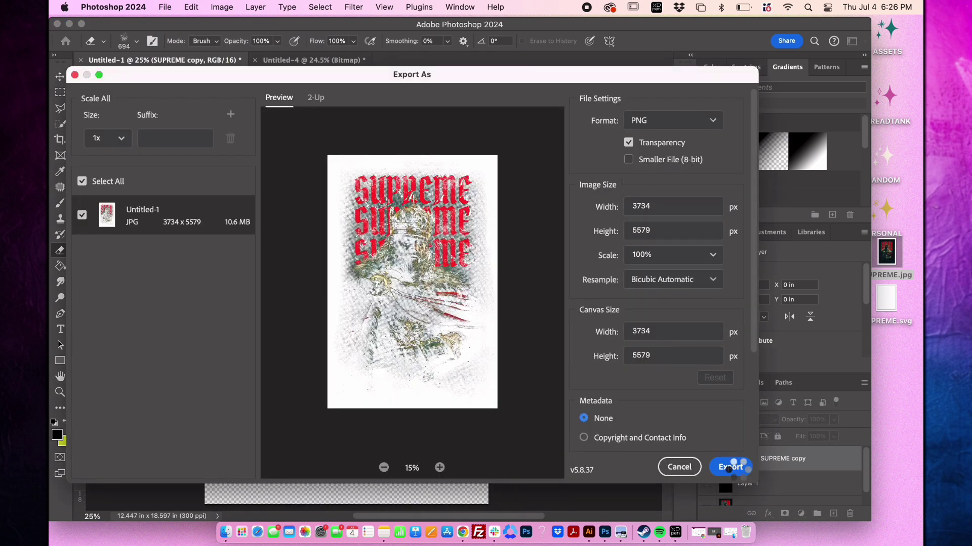
pyautogui.click(732, 467)
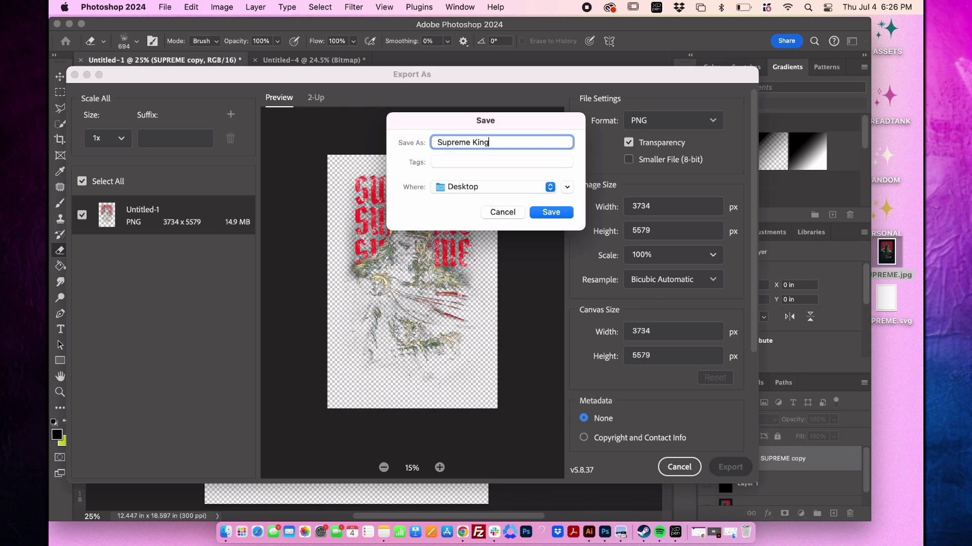
pyautogui.write('Supreme King Halftone')
pyautogui.press('Return')
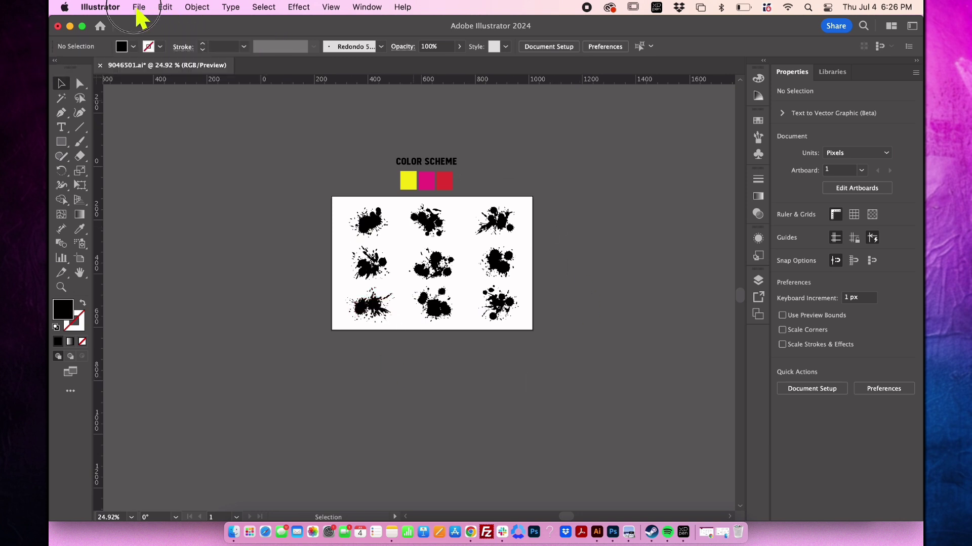
# Step: Create a new 900 x 1339 px document with the color mode set to RGB
pyautogui.click(138, 7)
pyautogui.click(143, 28)
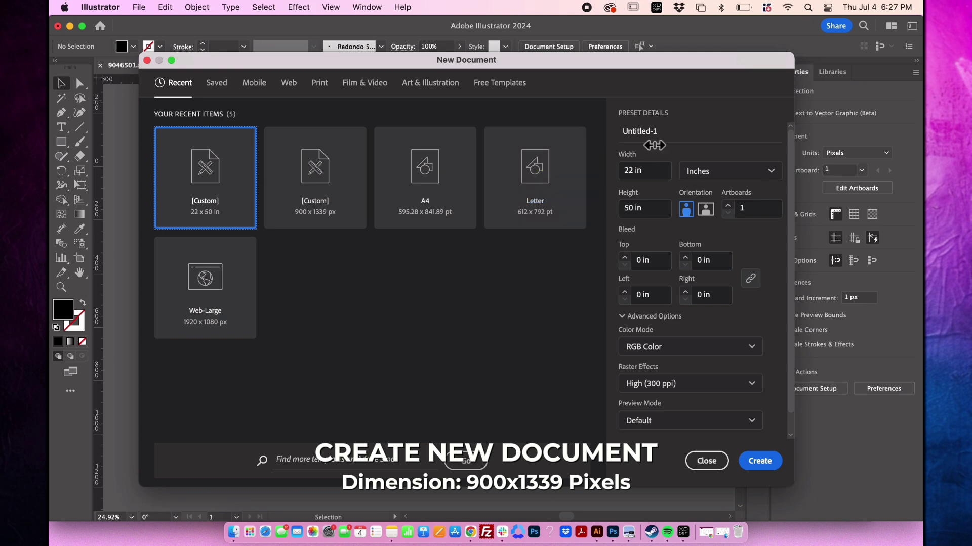
pyautogui.click(321, 180)
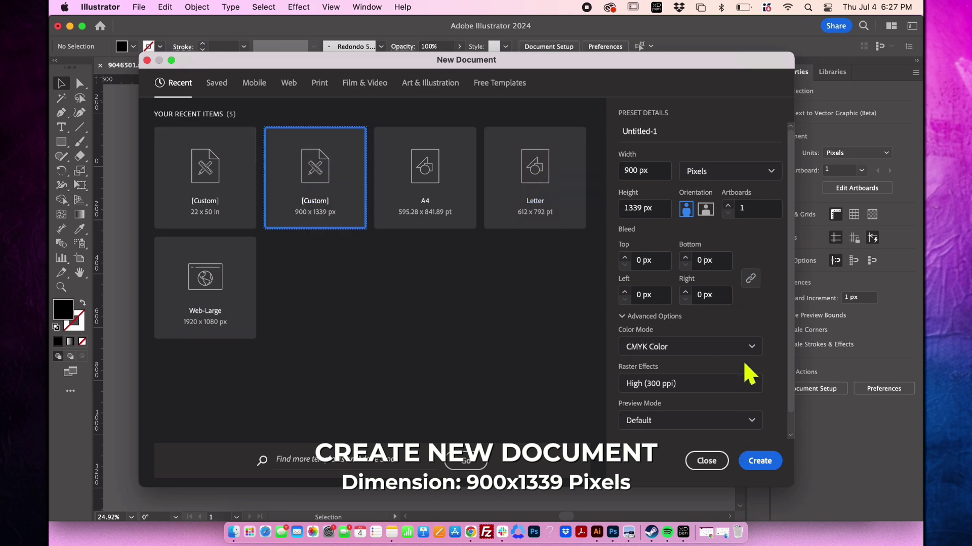
pyautogui.click(729, 347)
pyautogui.click(715, 370)
pyautogui.click(759, 460)
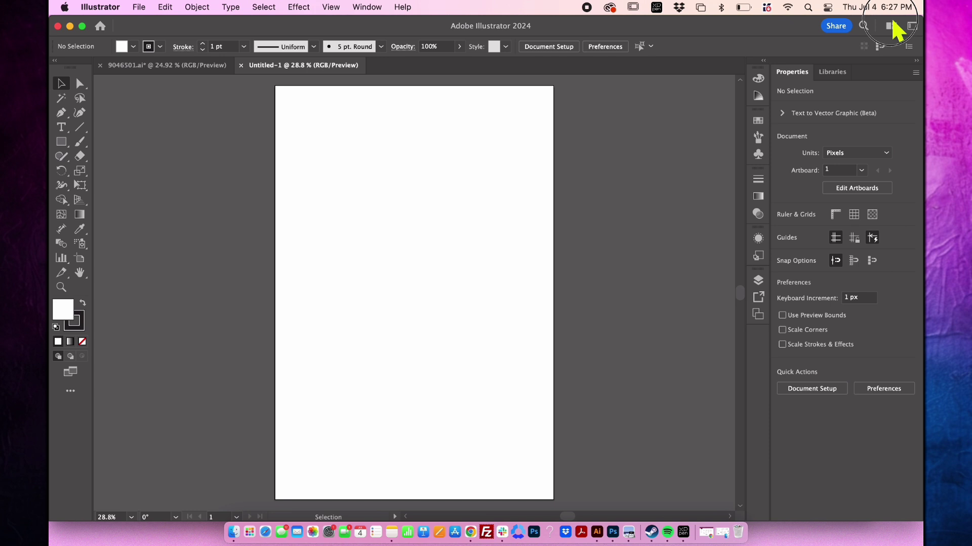
# Step: Place Supreme King Halftone.png from the desktop and center it horizontally and vertically on the artboard
pyautogui.moveTo(875, 389); pyautogui.dragTo(397, 296)
pyautogui.click(772, 336)
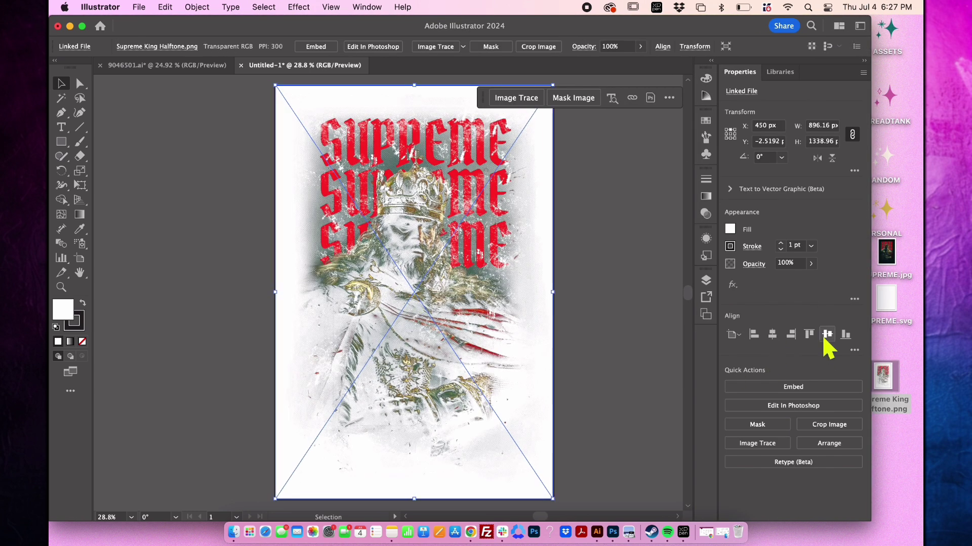
pyautogui.click(824, 337)
pyautogui.click(583, 278)
pyautogui.click(540, 287)
pyautogui.click(604, 273)
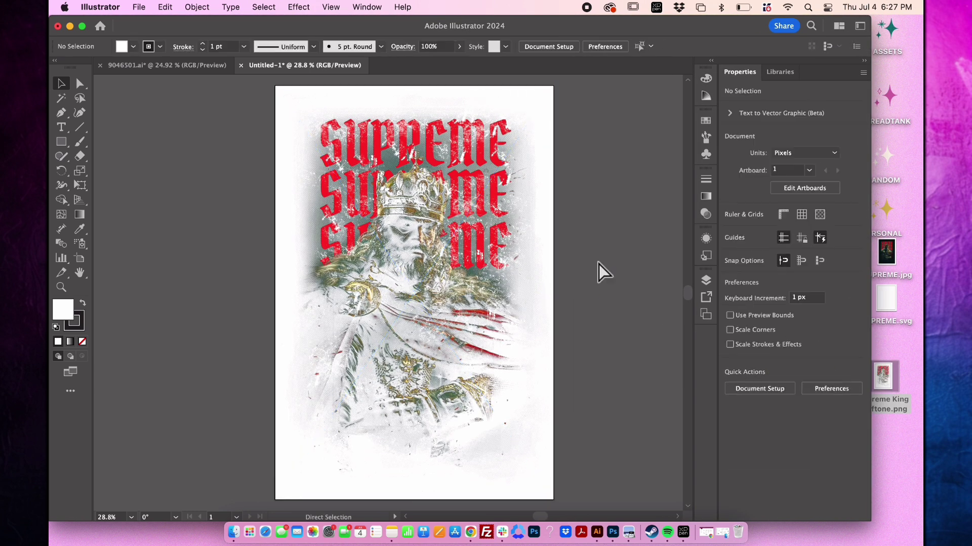
# Step: Rename the artwork's layer Halftone and add a layer named Background beneath it
pyautogui.click(706, 280)
pyautogui.doubleClick(626, 315)
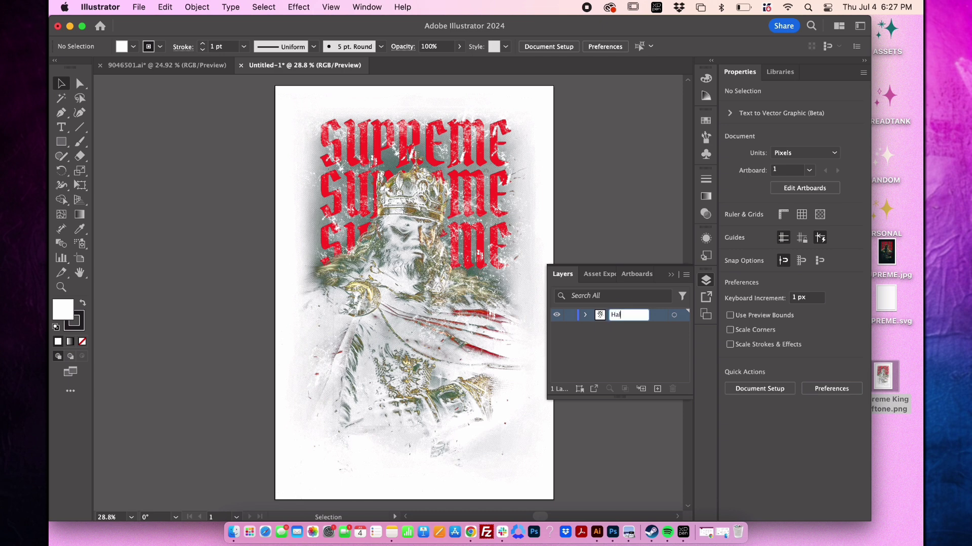
pyautogui.press('Return')
pyautogui.click(657, 388)
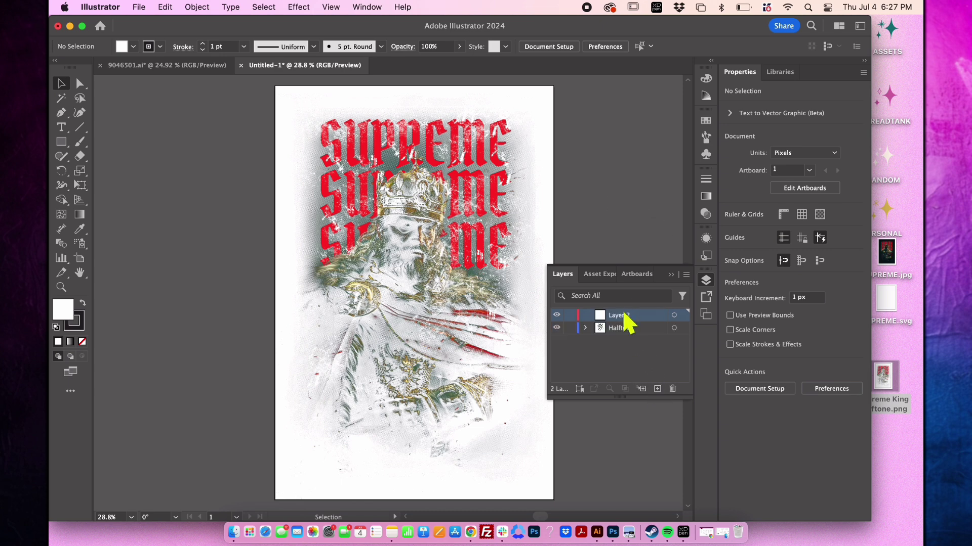
pyautogui.moveTo(625, 314); pyautogui.dragTo(621, 335)
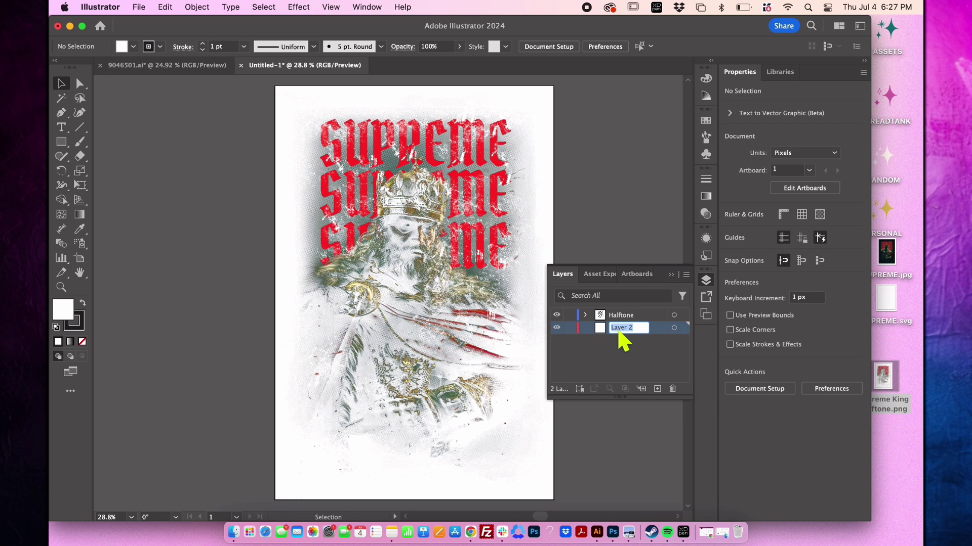
# Step: Draw a black rectangle without stroke covering the whole artboard on the Background layer, and lock that layer
pyautogui.press('m')
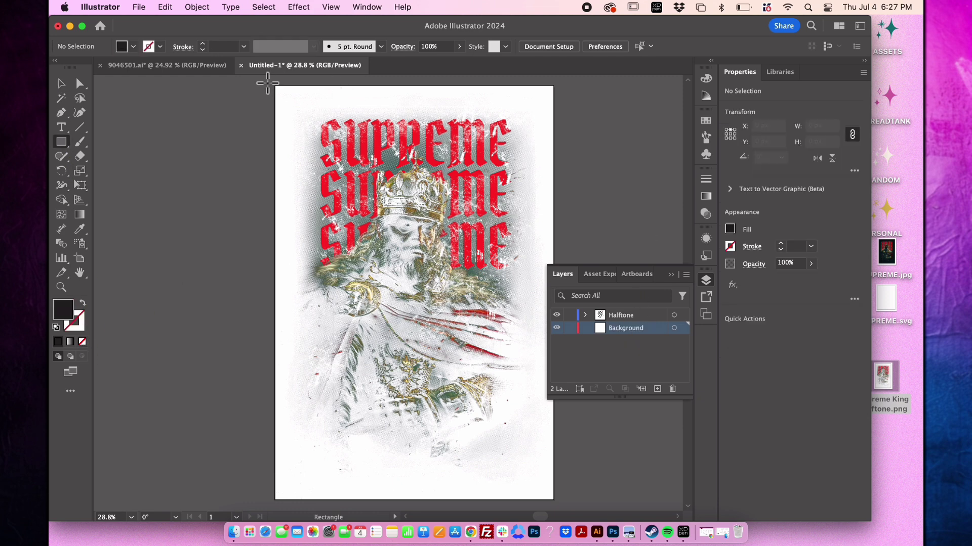
pyautogui.moveTo(267, 82); pyautogui.dragTo(560, 500)
pyautogui.click(569, 328)
# Step: Open SUPREME.svg from the desktop and delete the large black background shapes around the artwork
pyautogui.click(890, 310)
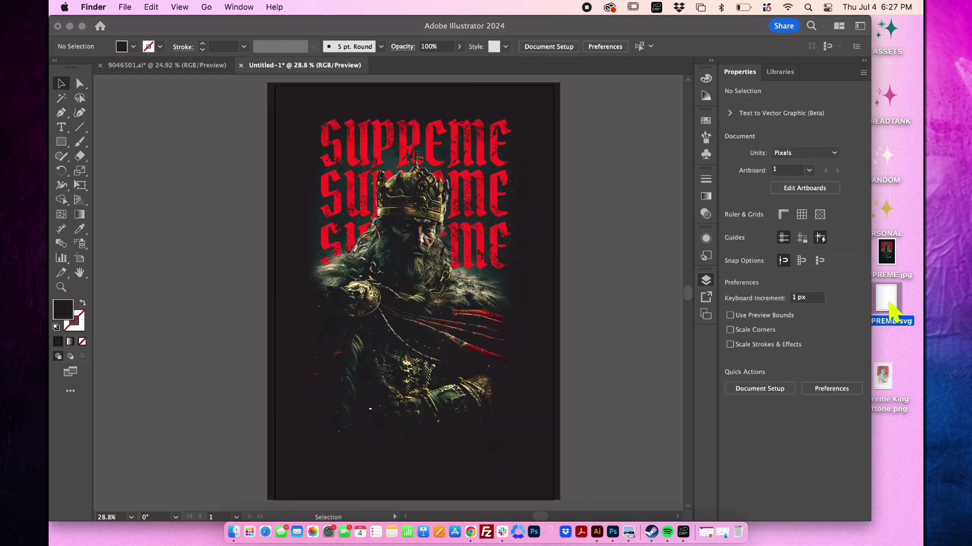
pyautogui.doubleClick(887, 303)
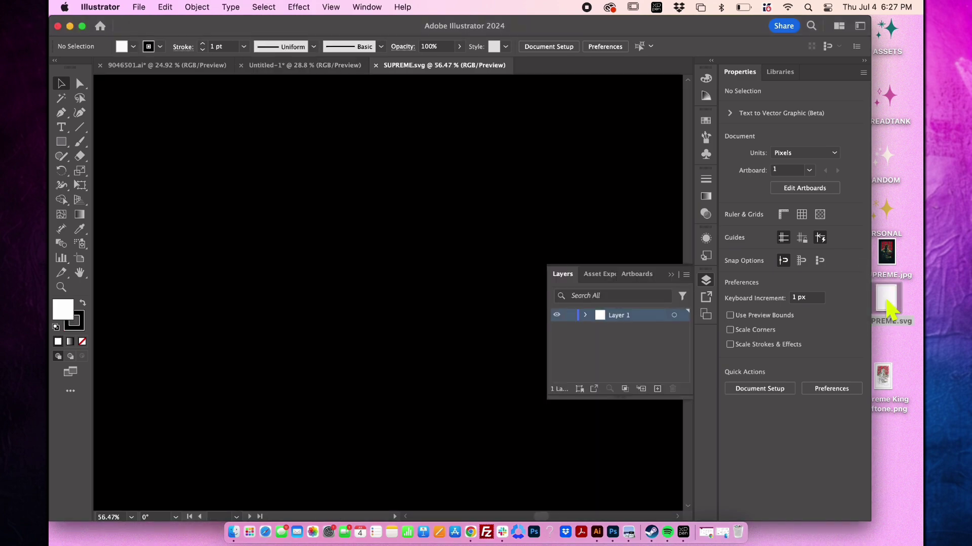
pyautogui.press('Delete')
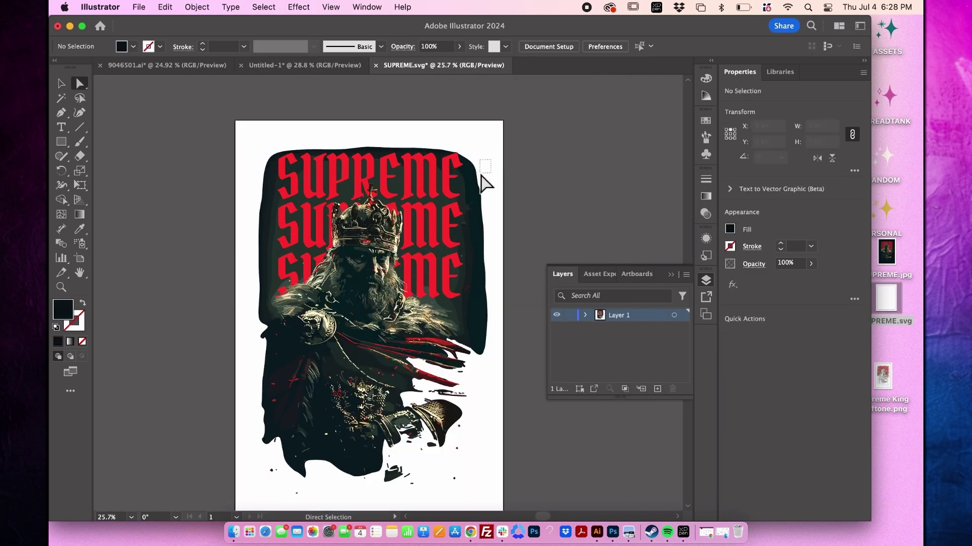
pyautogui.click(481, 175)
pyautogui.press('Delete')
pyautogui.press('Delete')
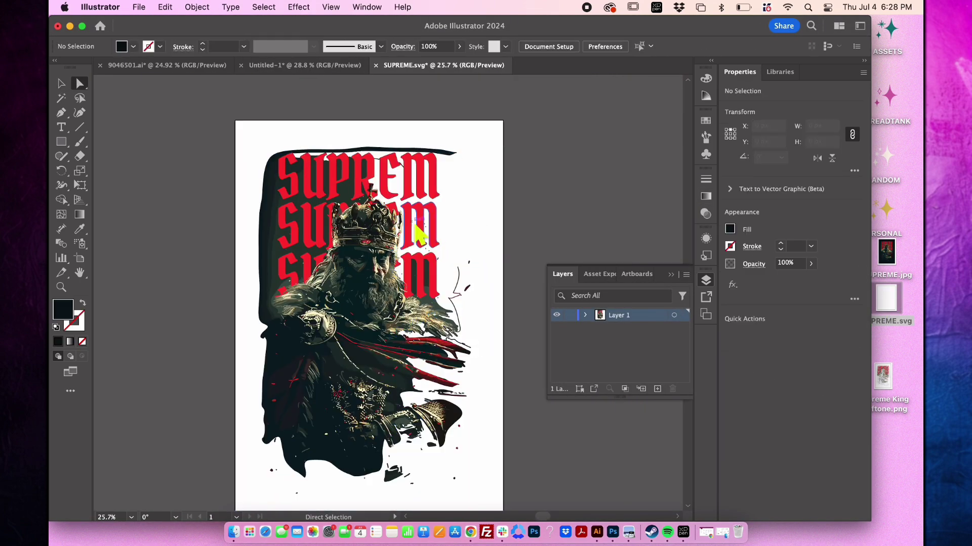
# Step: Undo the last deletion and delete the dark shapes behind the SUPREME lettering and the crown
pyautogui.scroll(5, 419, 229)
pyautogui.press('super+z')
pyautogui.click(508, 183)
pyautogui.scroll(4, 508, 183)
pyautogui.click(363, 247)
pyautogui.press('Delete')
pyautogui.click(455, 222)
pyautogui.press('Delete')
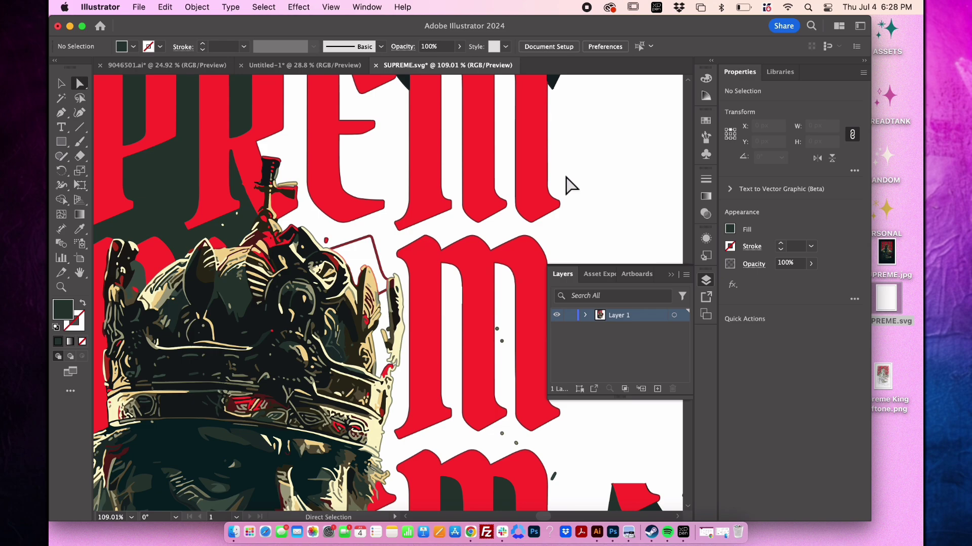
pyautogui.scroll(-4, 566, 186)
pyautogui.click(402, 195)
# Step: Delete the king's body and head and the SUPREME lettering, keeping only the crown
pyautogui.press('Delete')
pyautogui.scroll(-5, 268, 262)
pyautogui.moveTo(522, 253); pyautogui.dragTo(165, 510)
pyautogui.press('Delete')
pyautogui.moveTo(223, 152); pyautogui.dragTo(306, 327)
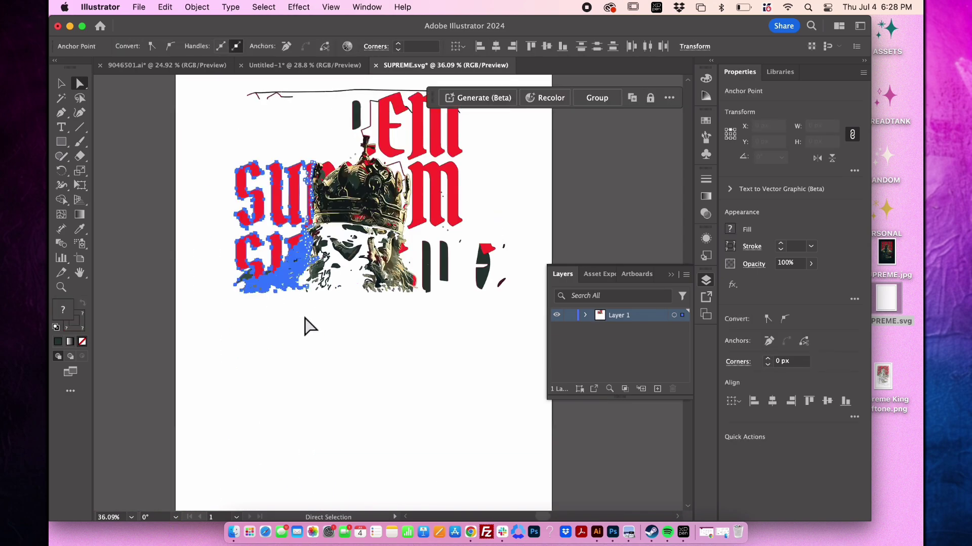
pyautogui.press('Delete')
pyautogui.scroll(3, 451, 226)
pyautogui.scroll(8, 259, 302)
pyautogui.scroll(-6, 343, 347)
pyautogui.click(441, 177)
# Step: Delete the stray line paths and leftover fragments around the crown
pyautogui.press('Delete')
pyautogui.moveTo(248, 121); pyautogui.dragTo(159, 155)
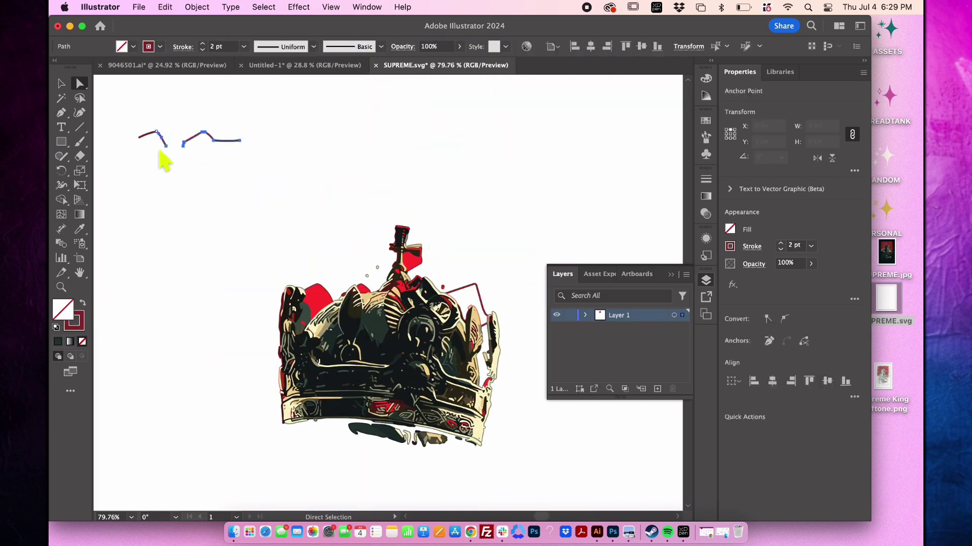
pyautogui.press('Delete')
pyautogui.scroll(8, 333, 276)
pyautogui.press('Delete')
pyautogui.scroll(-4, 502, 234)
pyautogui.click(472, 285)
# Step: Remove the stray red outline beside the crown's cross and the excess pieces around the crown's edges
pyautogui.press('Delete')
pyautogui.moveTo(398, 226); pyautogui.dragTo(347, 239)
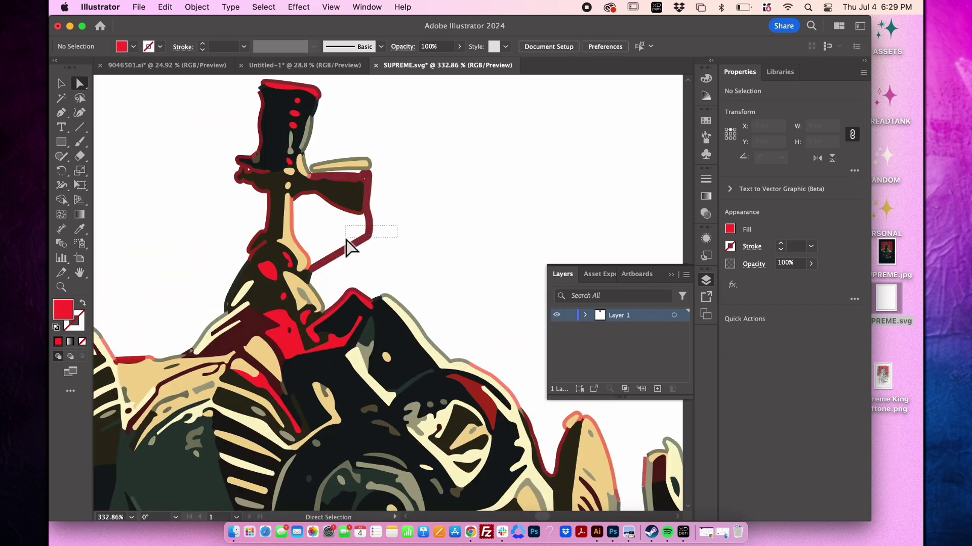
pyautogui.press('Delete')
pyautogui.scroll(-8, 360, 182)
pyautogui.moveTo(333, 338); pyautogui.dragTo(216, 289)
pyautogui.press('Delete')
pyautogui.hscroll(-3, 180, 325)
pyautogui.scroll(4, 181, 325)
pyautogui.click(130, 280)
pyautogui.press('Delete')
pyautogui.press('super+z')
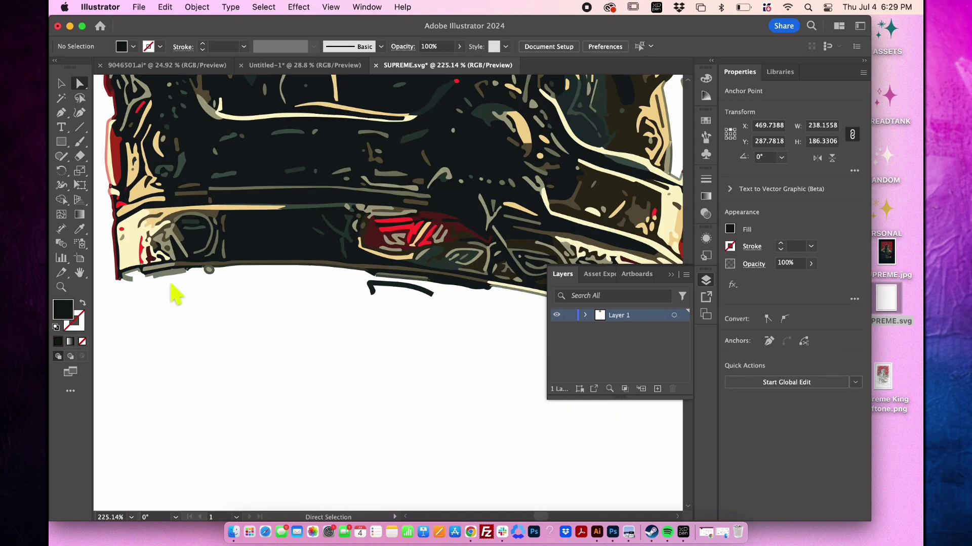
# Step: Erase the remaining fragments under the crown's band, then select and copy the entire crown
pyautogui.scroll(-2, 232, 317)
pyautogui.scroll(-4, 255, 284)
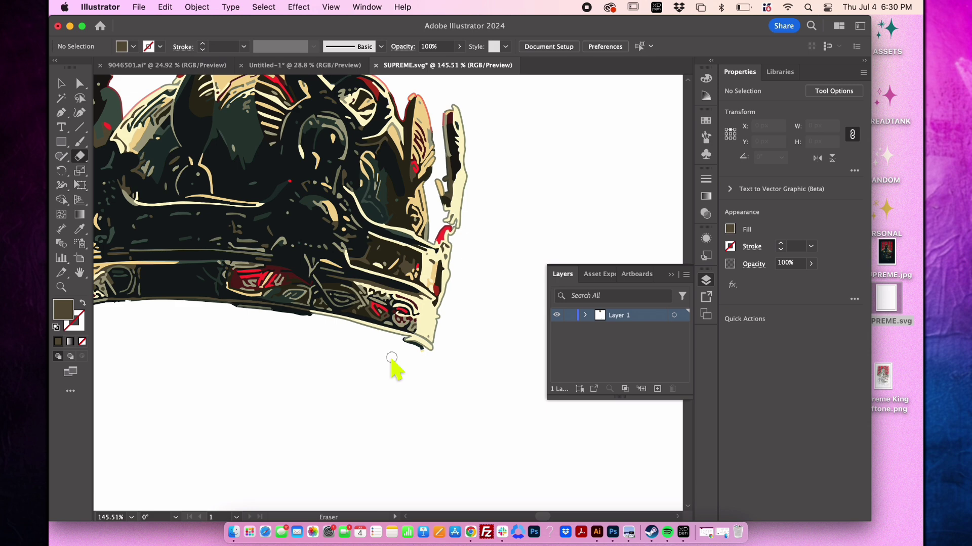
pyautogui.press('v')
pyautogui.press('super+a')
pyautogui.press('a')
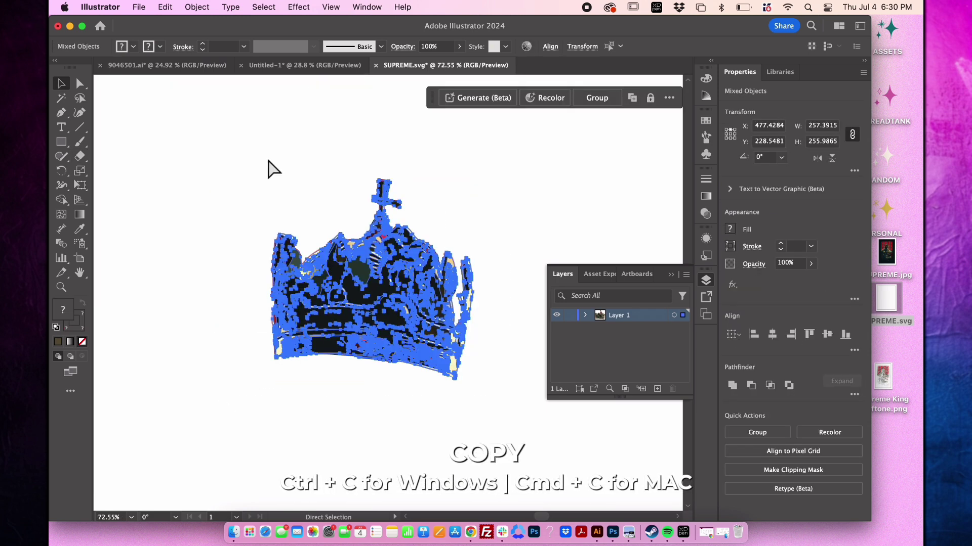
# Step: Lock the Halftone layer in Untitled-1, add a layer above it and paste the crown over the king's crown
pyautogui.click(280, 65)
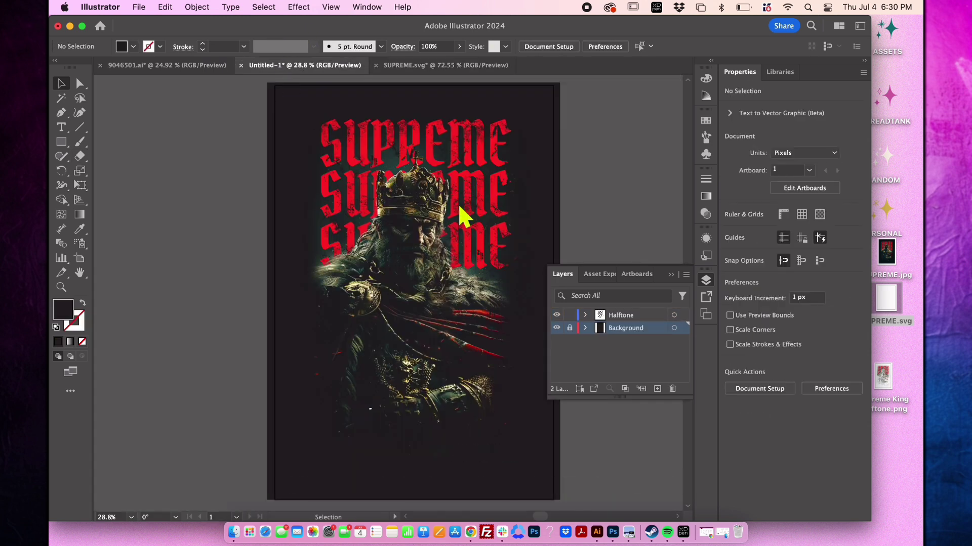
pyautogui.scroll(3, 464, 217)
pyautogui.scroll(1, 354, 202)
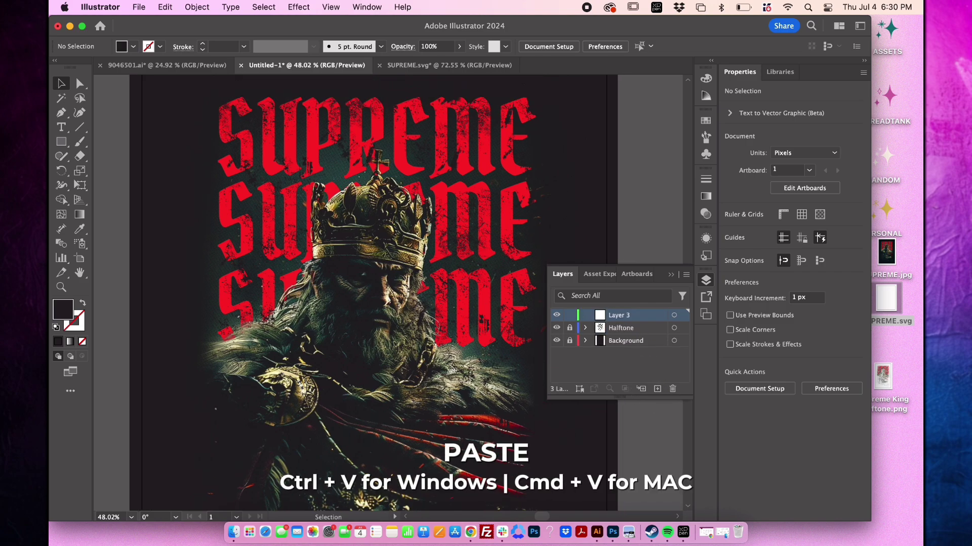
pyautogui.press('super+v')
pyautogui.moveTo(385, 289); pyautogui.dragTo(382, 202)
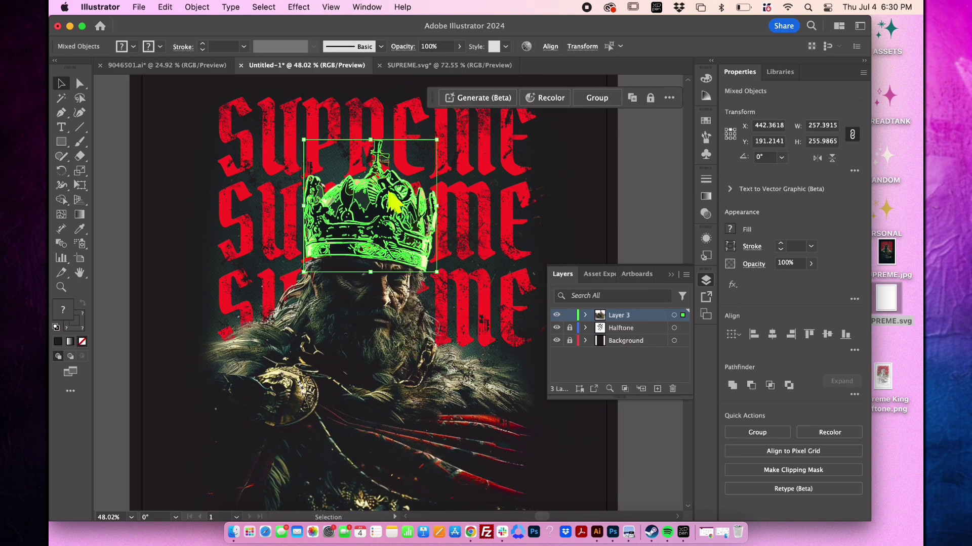
# Step: Scale and nudge the pasted vector crown until it fits exactly over the halftone king's crown
pyautogui.scroll(5, 390, 192)
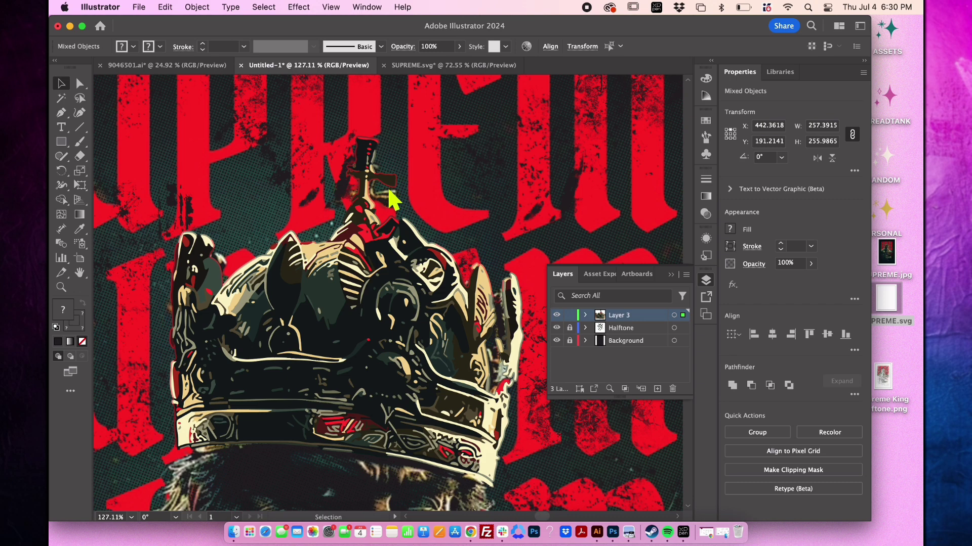
pyautogui.moveTo(171, 138); pyautogui.dragTo(196, 163)
pyautogui.moveTo(341, 318); pyautogui.dragTo(332, 319)
pyautogui.moveTo(513, 163); pyautogui.dragTo(517, 159)
pyautogui.press('super+z')
pyautogui.moveTo(513, 325); pyautogui.dragTo(519, 328)
pyautogui.click(554, 256)
pyautogui.scroll(-5, 554, 257)
pyautogui.moveTo(554, 256); pyautogui.dragTo(469, 237)
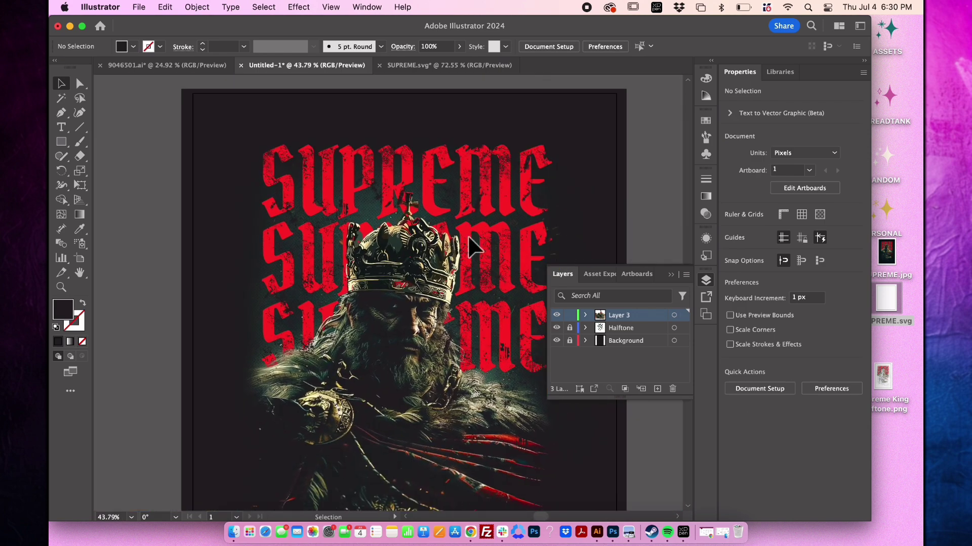
pyautogui.scroll(2, 468, 238)
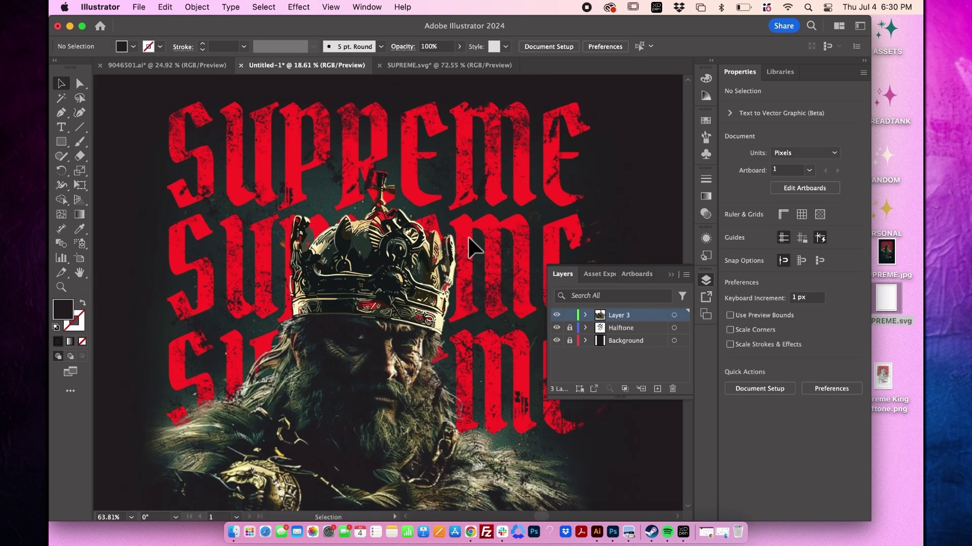
# Step: Copy all splatters and color scheme swatches from 9046501.ai and paste them above the artboard in Untitled-1
pyautogui.click(170, 76)
pyautogui.press('super+a')
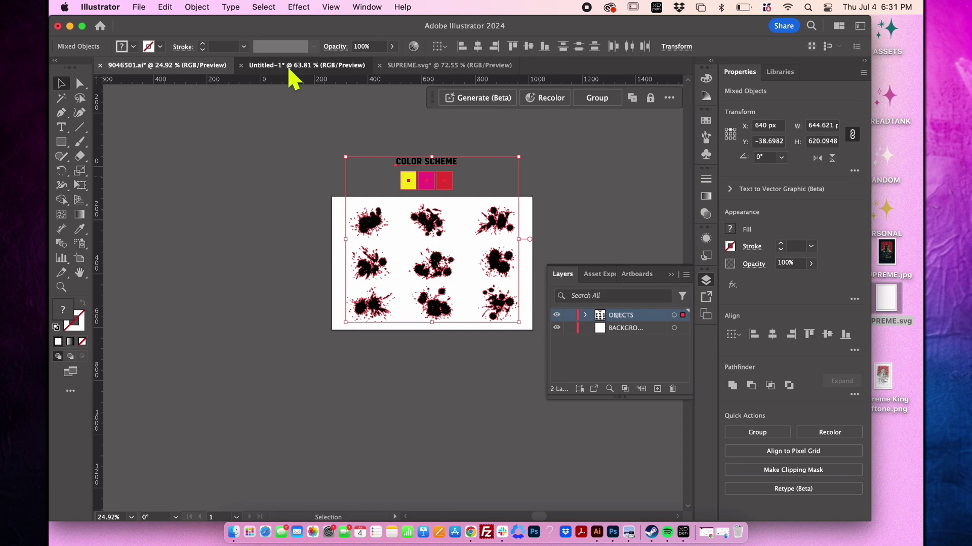
pyautogui.click(289, 68)
pyautogui.scroll(-5, 551, 368)
pyautogui.moveTo(534, 102); pyautogui.dragTo(514, 171)
pyautogui.press('super+v')
pyautogui.moveTo(457, 312); pyautogui.dragTo(456, 182)
pyautogui.click(496, 252)
# Step: Select all crown shapes sharing the olive fill at the crown's lower edge and recolor them with the scheme's yellow
pyautogui.press('z')
pyautogui.moveTo(323, 361); pyautogui.dragTo(547, 225)
pyautogui.press('a')
pyautogui.click(571, 421)
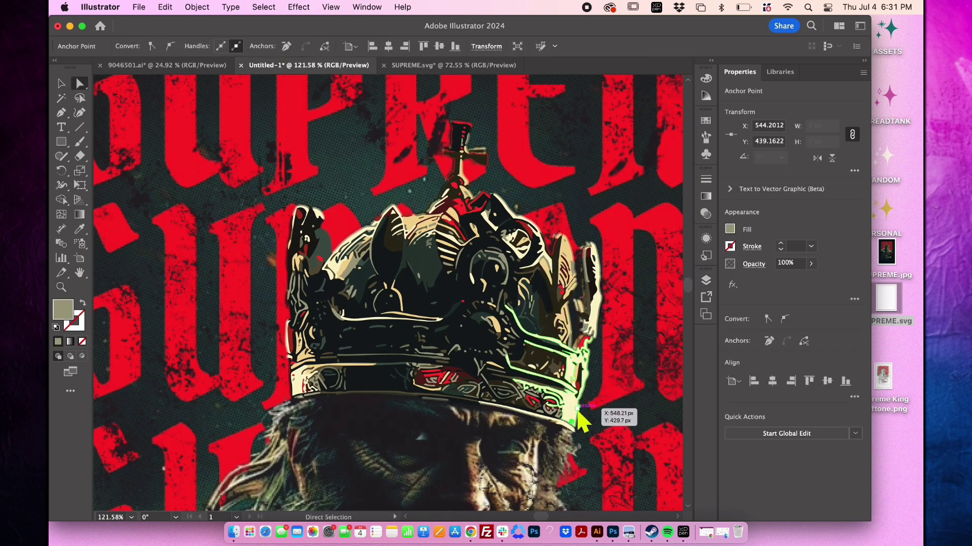
pyautogui.scroll(-10, 580, 423)
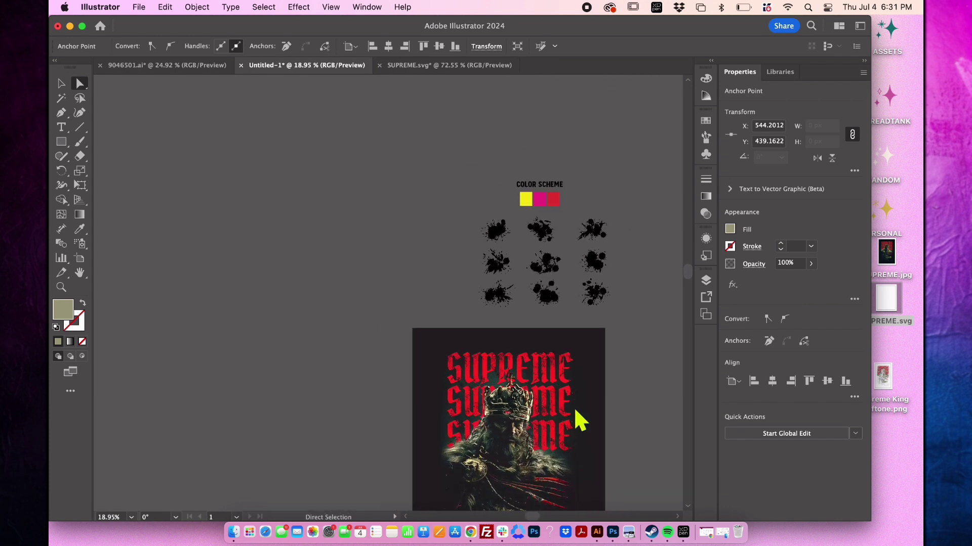
pyautogui.hscroll(3, 574, 407)
pyautogui.scroll(-2, 573, 406)
pyautogui.click(259, 7)
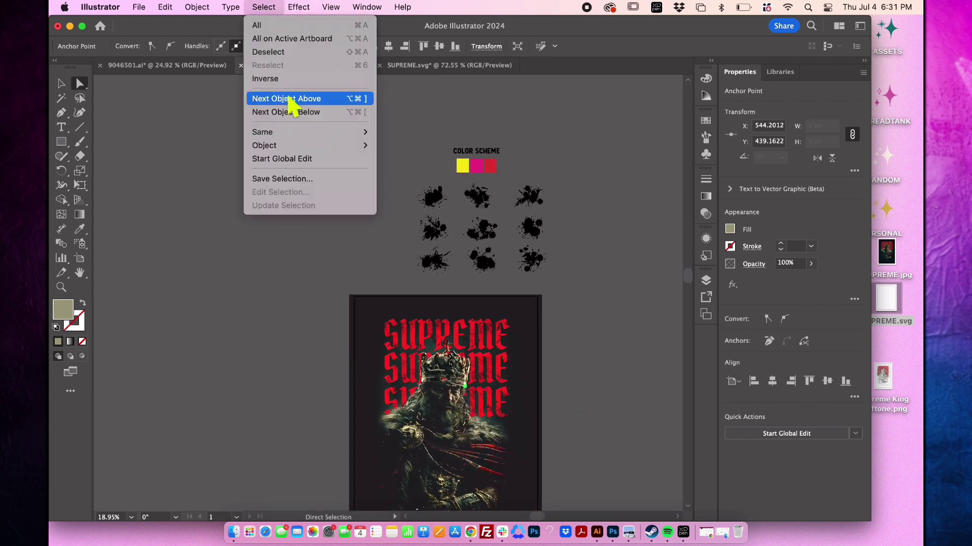
pyautogui.moveTo(324, 132)
pyautogui.click(421, 199)
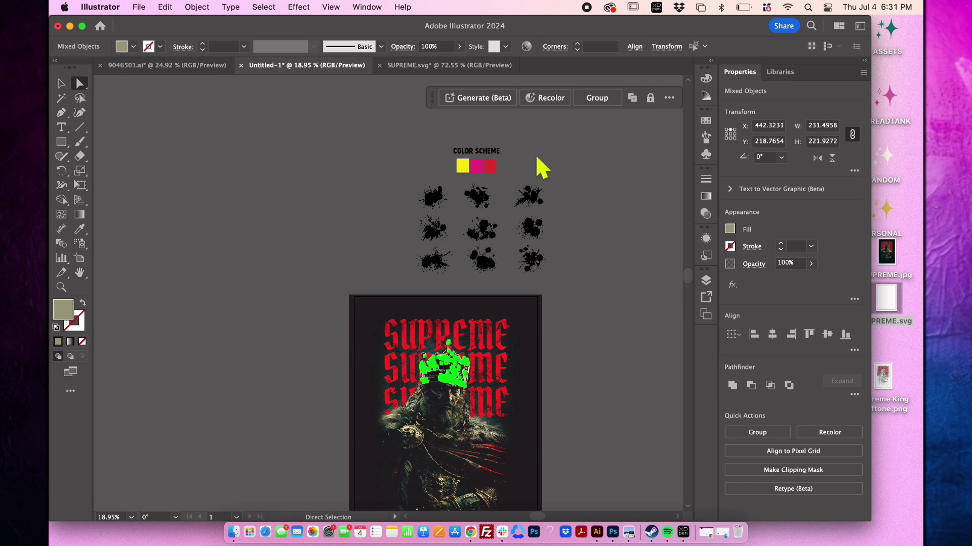
pyautogui.press('i')
pyautogui.click(462, 163)
pyautogui.press('a')
pyautogui.click(569, 318)
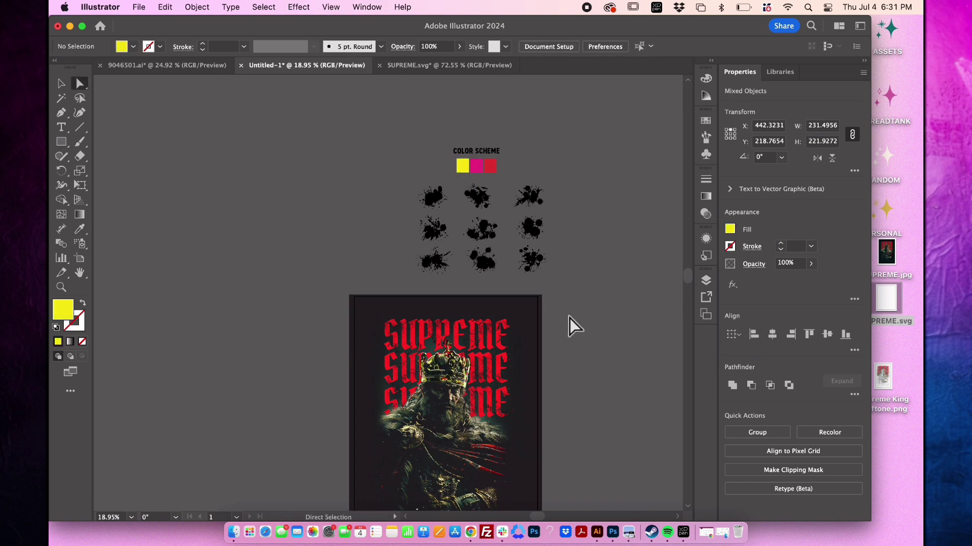
# Step: Recolor further groups of same-fill crown shapes with the yellow and magenta of the color scheme
pyautogui.press('z')
pyautogui.moveTo(496, 381); pyautogui.dragTo(614, 314)
pyautogui.moveTo(449, 377); pyautogui.dragTo(589, 276)
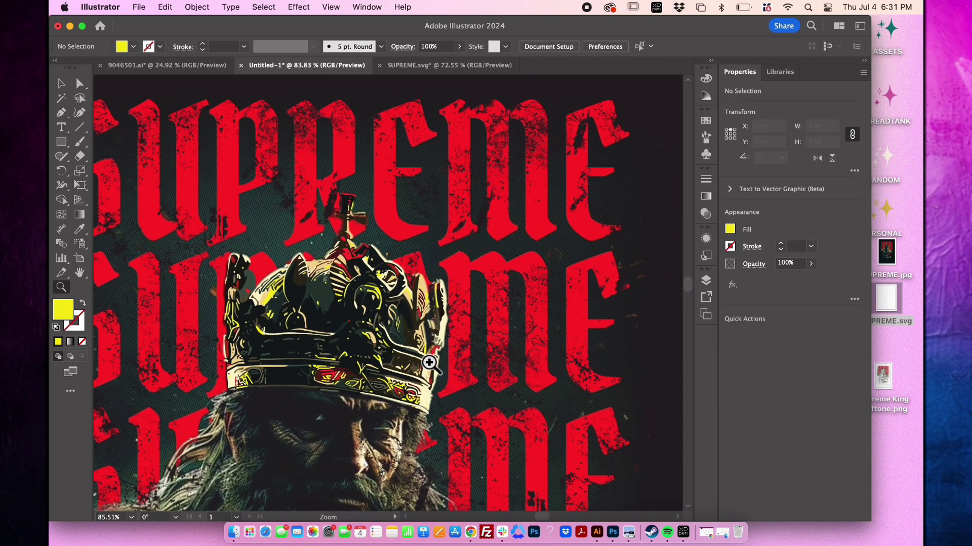
pyautogui.moveTo(420, 361); pyautogui.dragTo(473, 322)
pyautogui.moveTo(373, 420); pyautogui.dragTo(441, 361)
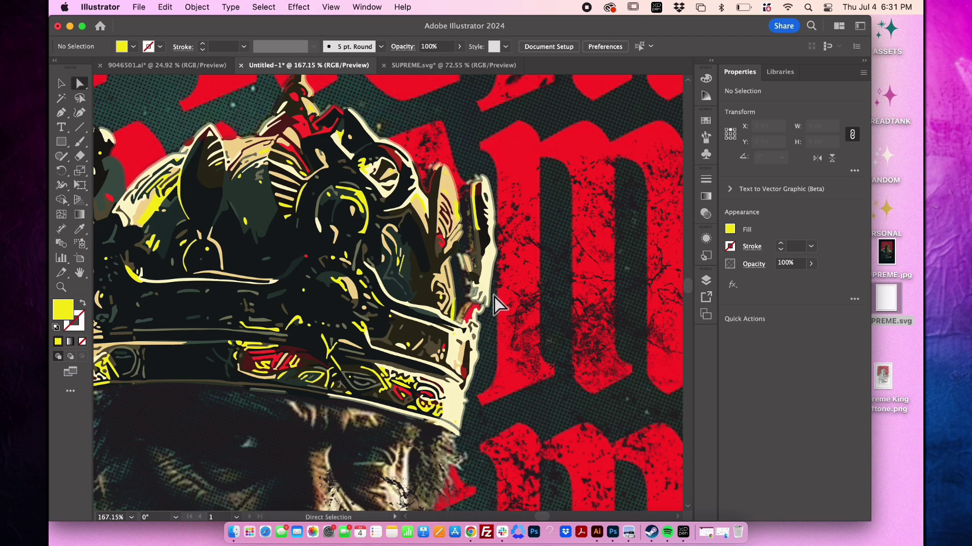
pyautogui.scroll(1, 500, 253)
pyautogui.click(501, 253)
pyautogui.click(263, 7)
pyautogui.moveTo(289, 132)
pyautogui.click(421, 199)
pyautogui.press('i')
pyautogui.scroll(-3, 463, 256)
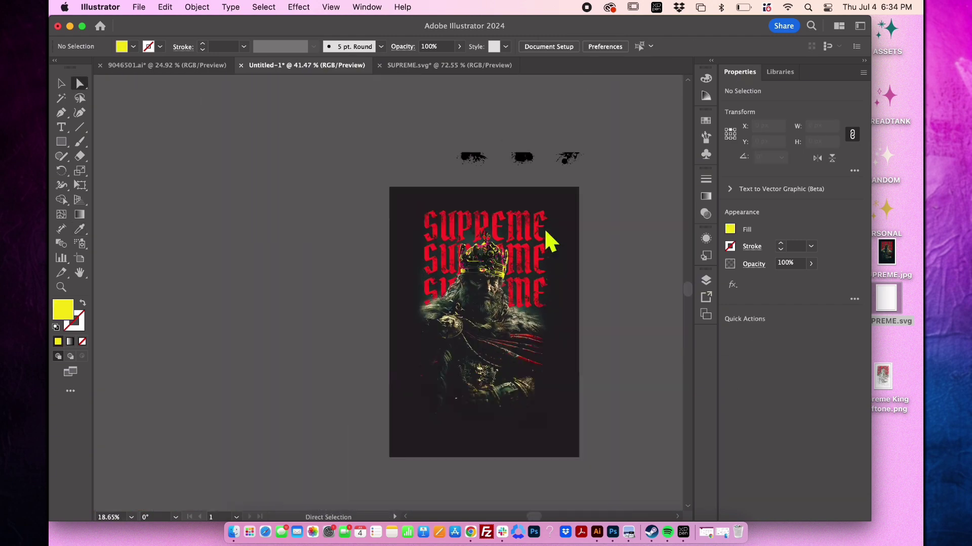
pyautogui.moveTo(364, 244); pyautogui.dragTo(394, 231)
pyautogui.click(563, 183)
pyautogui.scroll(5, 472, 195)
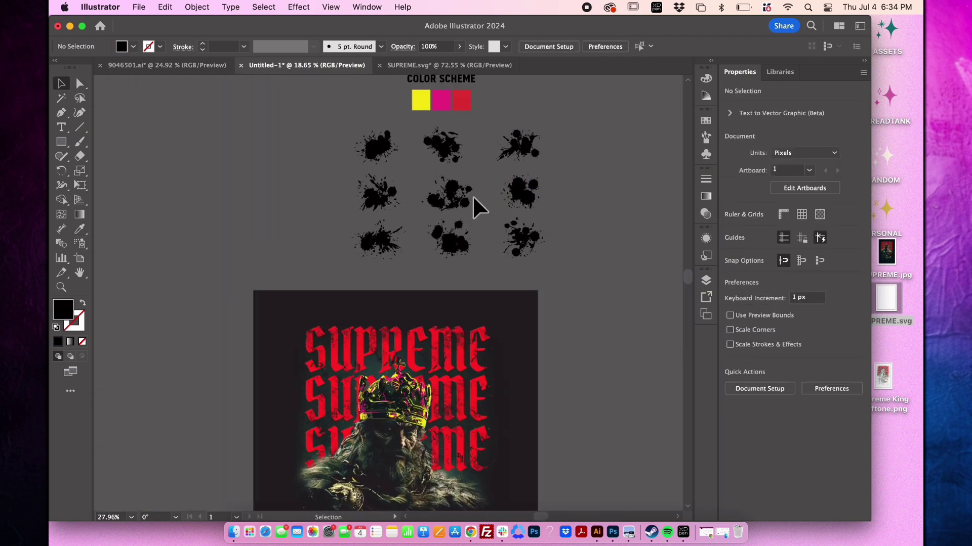
# Step: Move the last splatter of the bottom row onto the artboard beside the crown's left side
pyautogui.click(572, 273)
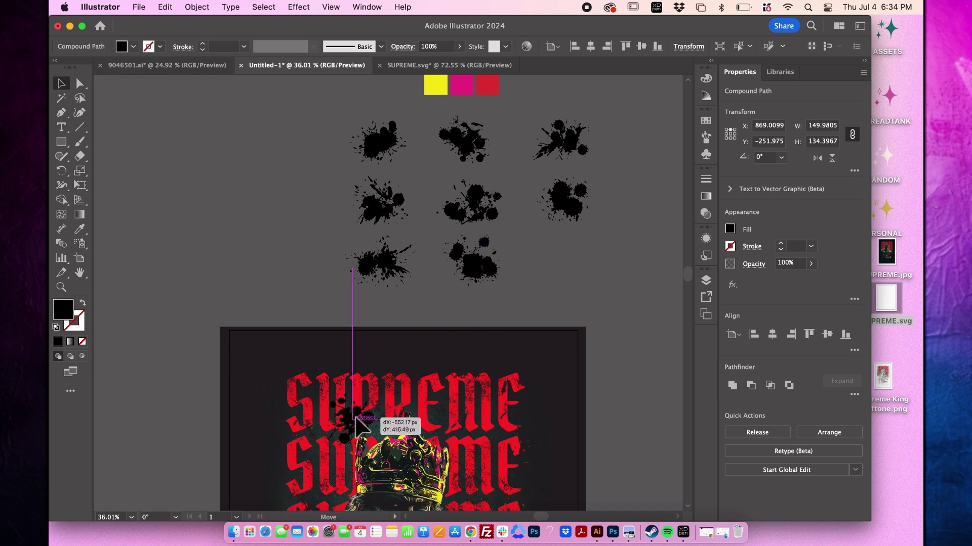
pyautogui.scroll(6, 375, 457)
pyautogui.click(706, 281)
pyautogui.click(705, 280)
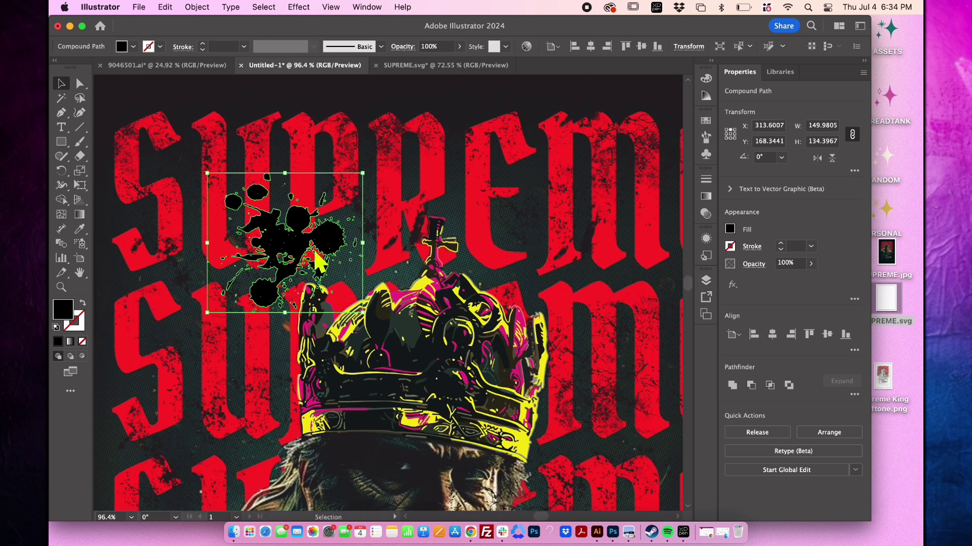
pyautogui.moveTo(299, 218); pyautogui.dragTo(363, 191)
# Step: Recolor the splatter with the crown's yellow and scale it down to about 69 px by 62 px
pyautogui.press('i')
pyautogui.click(338, 335)
pyautogui.scroll(5, 337, 331)
pyautogui.click(347, 339)
pyautogui.scroll(-6, 348, 339)
pyautogui.press('v')
pyautogui.moveTo(376, 253); pyautogui.dragTo(343, 343)
pyautogui.moveTo(385, 280); pyautogui.dragTo(317, 315)
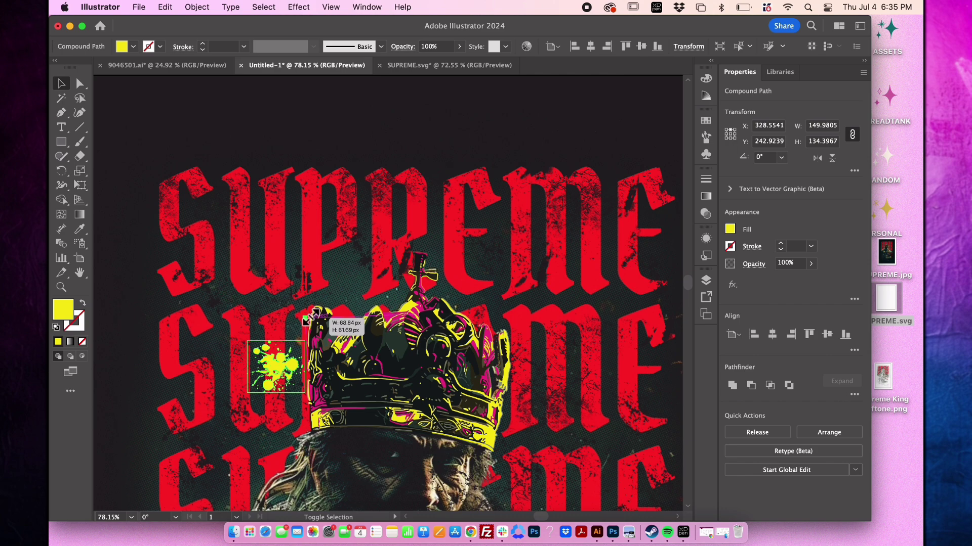
# Step: Move the yellow splatter up to the other splatters and cut them all together with the color scheme swatches
pyautogui.moveTo(287, 367); pyautogui.dragTo(442, 81)
pyautogui.scroll(-7, 447, 134)
pyautogui.moveTo(380, 338); pyautogui.dragTo(500, 261)
pyautogui.scroll(-2, 500, 261)
pyautogui.moveTo(540, 140); pyautogui.dragTo(286, 364)
pyautogui.press('super+x')
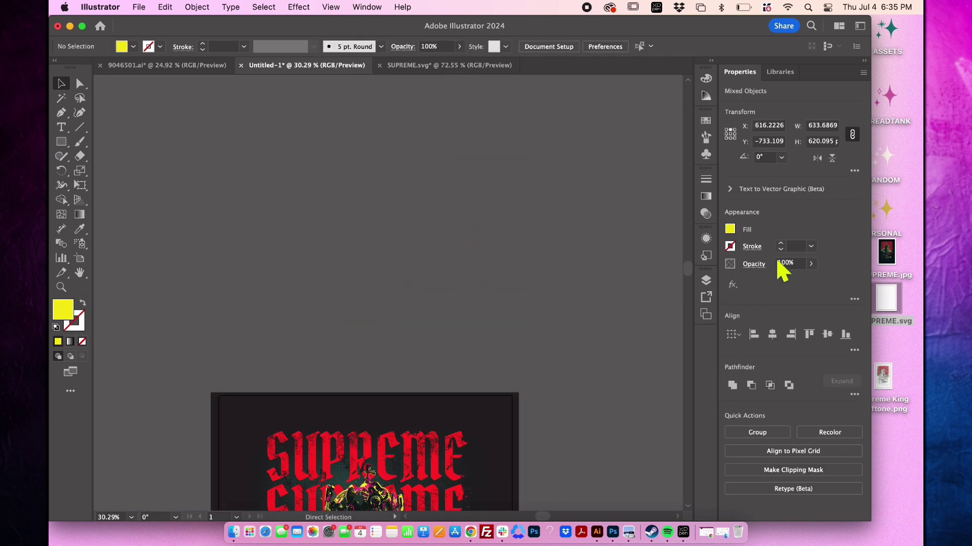
# Step: Paste the splatters and swatches into a new layer between Crown and Halftone and move them above the artboard
pyautogui.click(707, 281)
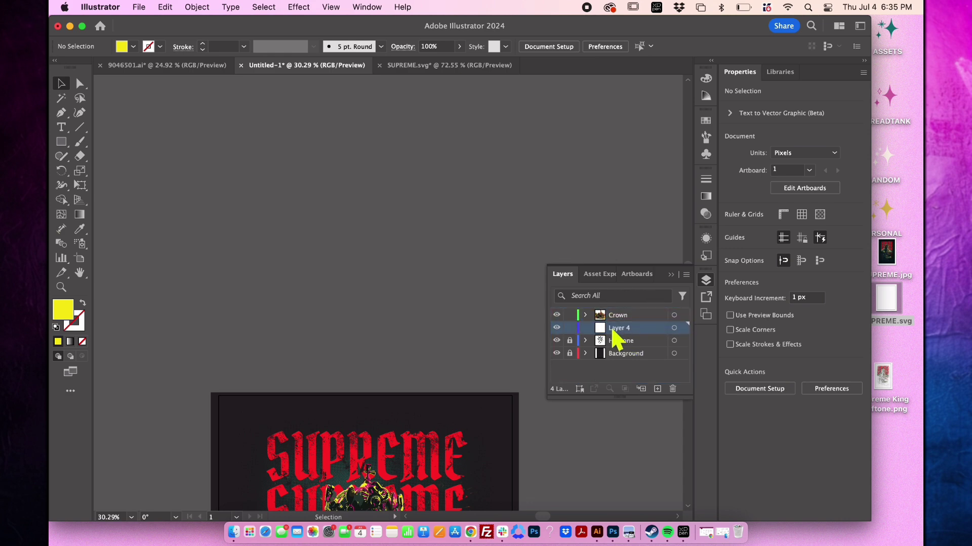
pyautogui.scroll(-5, 465, 302)
pyautogui.press('super+v')
pyautogui.scroll(3, 324, 152)
pyautogui.moveTo(393, 220); pyautogui.dragTo(190, 94)
pyautogui.moveTo(288, 255); pyautogui.dragTo(364, 379)
# Step: Place the yellow splatter behind the left end of the crown
pyautogui.click(380, 230)
pyautogui.scroll(-2, 381, 230)
pyautogui.scroll(5, 364, 378)
pyautogui.moveTo(386, 383); pyautogui.dragTo(375, 366)
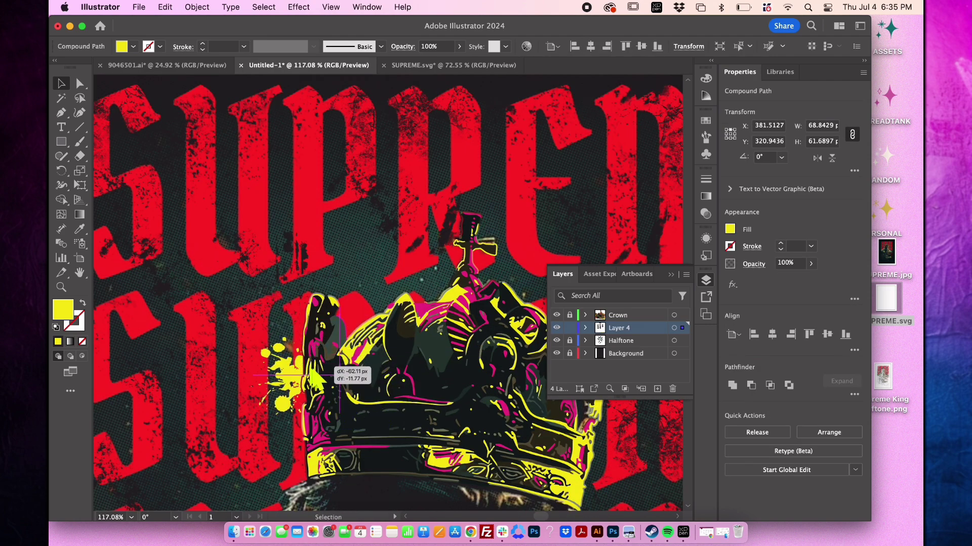
pyautogui.moveTo(311, 370); pyautogui.dragTo(314, 462)
pyautogui.scroll(5, 325, 466)
# Step: Unlock the Crown layer and paste a copy of the yellow splatter into it, beside the crown's left side
pyautogui.press('super+v')
pyautogui.press('super+x')
pyautogui.click(569, 315)
pyautogui.click(617, 315)
pyautogui.press('super+v')
pyautogui.moveTo(407, 300); pyautogui.dragTo(247, 252)
# Step: Delete the main blob of the pasted yellow splatter and select the loose drops that remain
pyautogui.hscroll(-4, 255, 240)
pyautogui.press('super+shift+a')
pyautogui.press('a')
pyautogui.click(252, 256)
pyautogui.press('Delete')
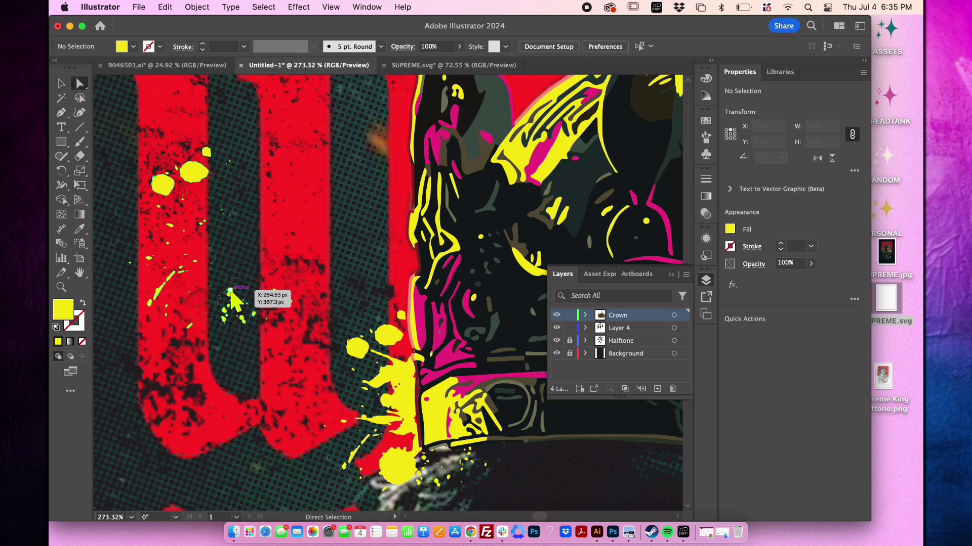
pyautogui.moveTo(109, 132); pyautogui.dragTo(293, 366)
# Step: Move the remaining yellow drops over the lower left end of the crown's band
pyautogui.hscroll(1, 292, 367)
pyautogui.press('v')
pyautogui.moveTo(164, 167); pyautogui.dragTo(434, 300)
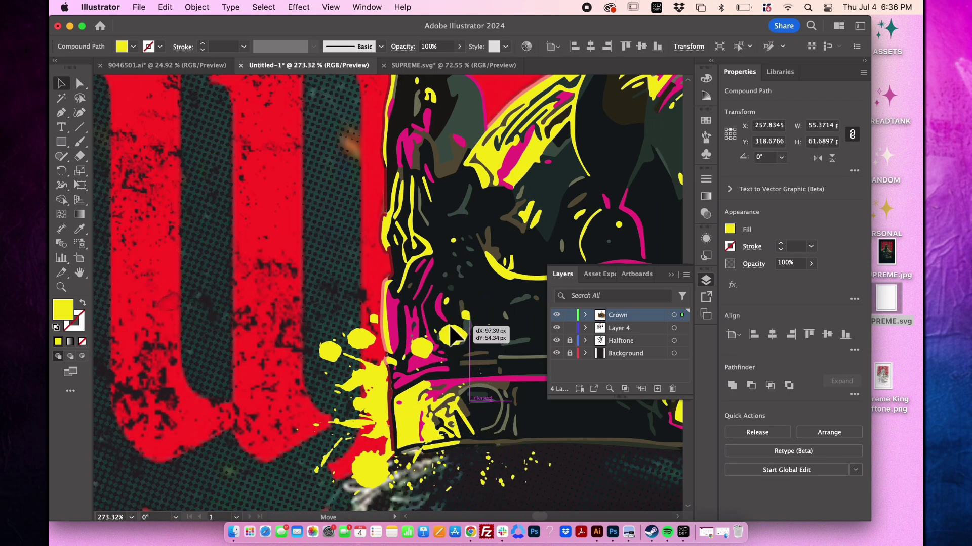
pyautogui.moveTo(450, 334); pyautogui.dragTo(455, 324)
pyautogui.hscroll(2, 488, 291)
pyautogui.click(354, 391)
# Step: Move the bottom-row left splatter behind the crown's cross and recolor it with the crown's yellow
pyautogui.scroll(-6, 353, 390)
pyautogui.scroll(3, 252, 218)
pyautogui.click(134, 147)
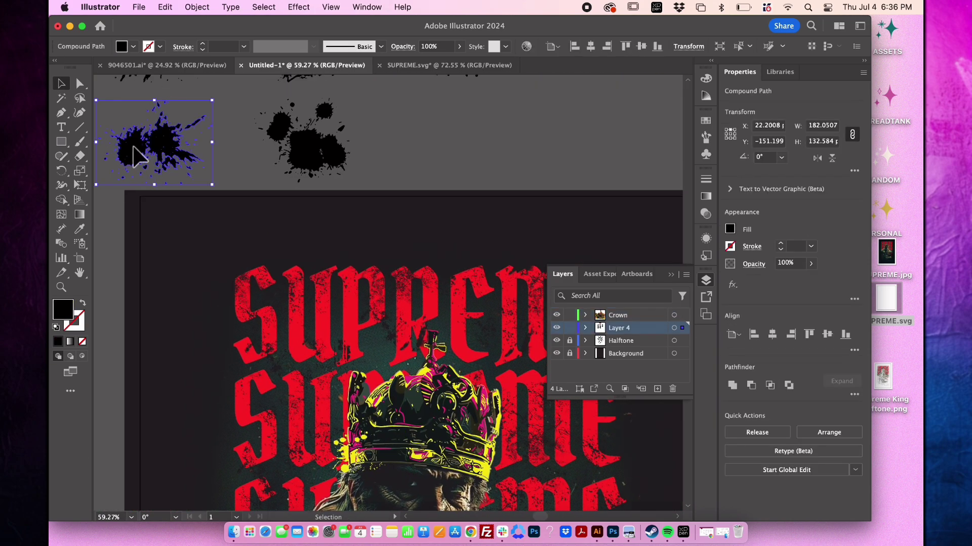
pyautogui.scroll(2, 434, 278)
pyautogui.moveTo(134, 148); pyautogui.dragTo(434, 336)
pyautogui.scroll(5, 434, 304)
pyautogui.press('i')
pyautogui.click(421, 266)
pyautogui.click(445, 238)
pyautogui.press('v')
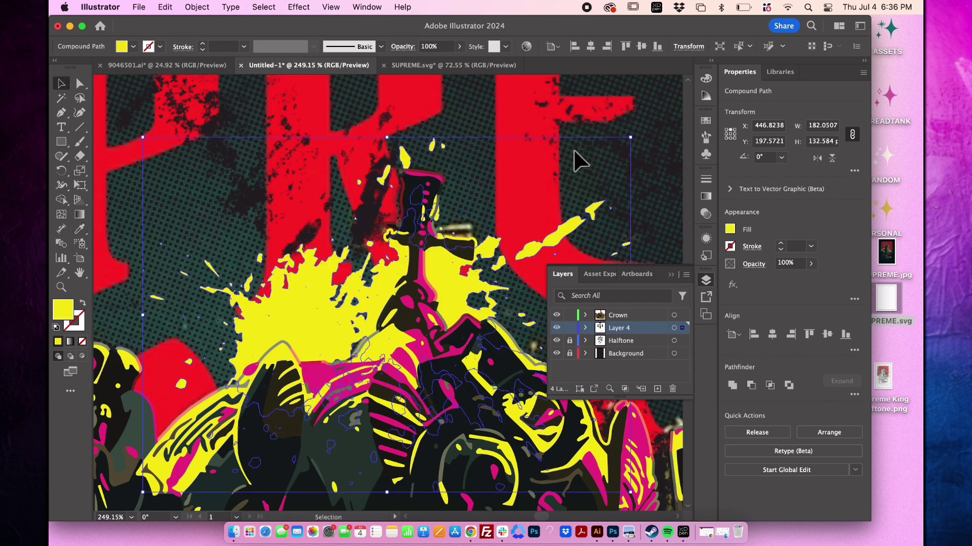
# Step: Adjust the position of the yellow splatter behind the cross at the top of the crown
pyautogui.click(574, 151)
pyautogui.moveTo(362, 291); pyautogui.dragTo(331, 288)
pyautogui.click(629, 161)
pyautogui.scroll(-5, 539, 207)
pyautogui.moveTo(440, 246); pyautogui.dragTo(465, 259)
pyautogui.hscroll(2, 455, 304)
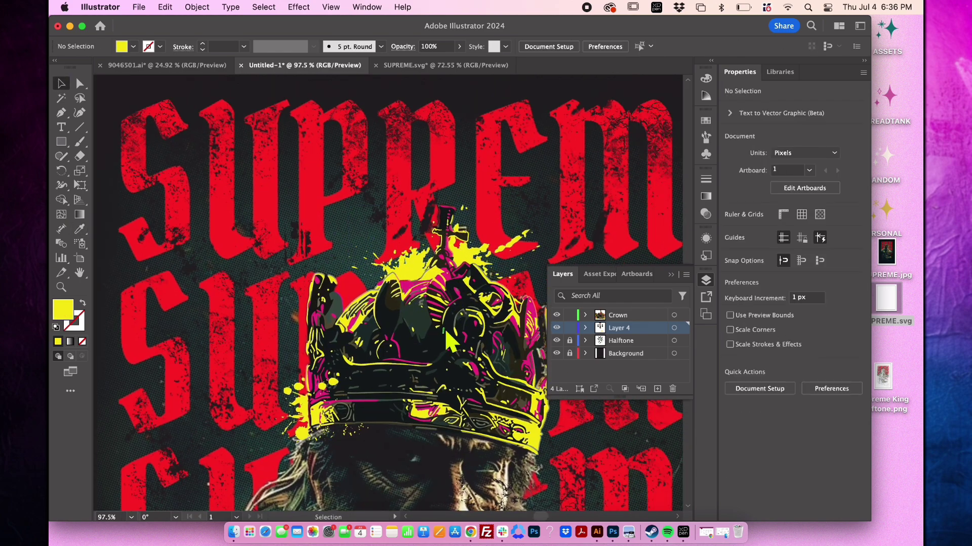
# Step: Move the center splatter of the grid onto the artwork and recolor it with the crown's magenta
pyautogui.scroll(-4, 444, 328)
pyautogui.click(423, 120)
pyautogui.moveTo(423, 120); pyautogui.dragTo(404, 399)
pyautogui.scroll(6, 445, 342)
pyautogui.press('i')
pyautogui.click(444, 343)
# Step: Scale the magenta splatter down to about 53 px by 44 px and place it on the crown
pyautogui.scroll(-3, 444, 342)
pyautogui.moveTo(539, 147); pyautogui.dragTo(425, 232)
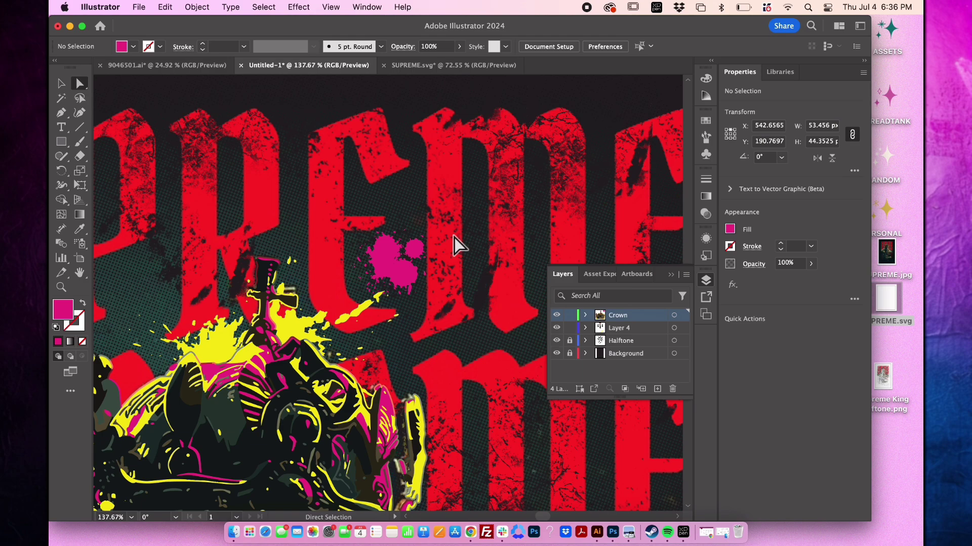
pyautogui.scroll(6, 255, 308)
pyautogui.click(436, 241)
pyautogui.scroll(-7, 354, 253)
pyautogui.scroll(2, 385, 203)
pyautogui.moveTo(418, 152); pyautogui.dragTo(309, 323)
pyautogui.press('v')
pyautogui.scroll(3, 358, 218)
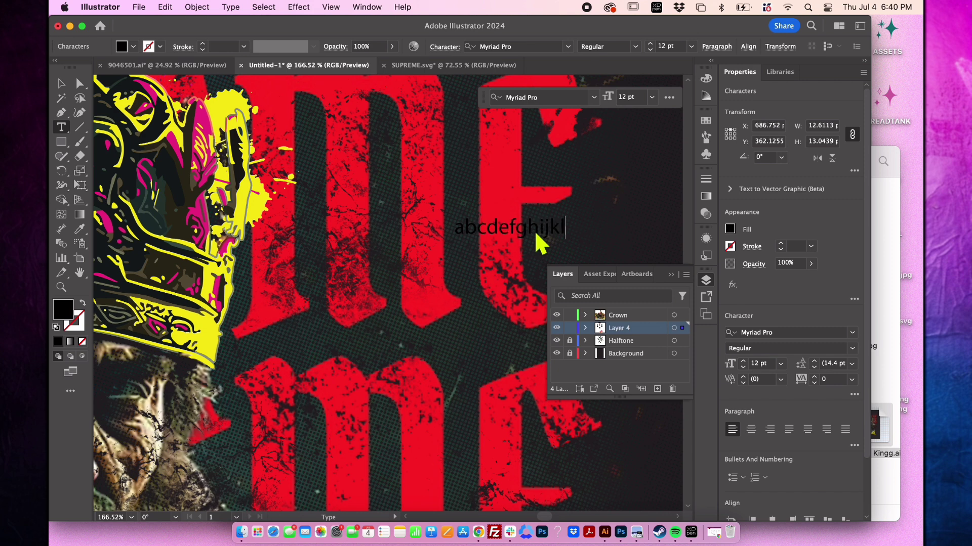
# Step: Enter the lowercase alphabet as text over the artwork and set its font to Dripping
pyautogui.write('no')
pyautogui.hscroll(5, 539, 244)
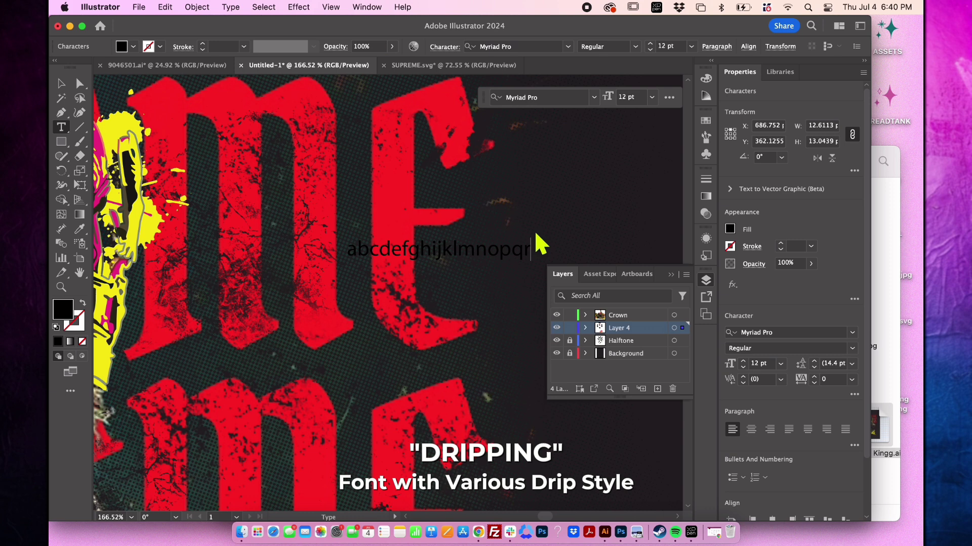
pyautogui.click(60, 83)
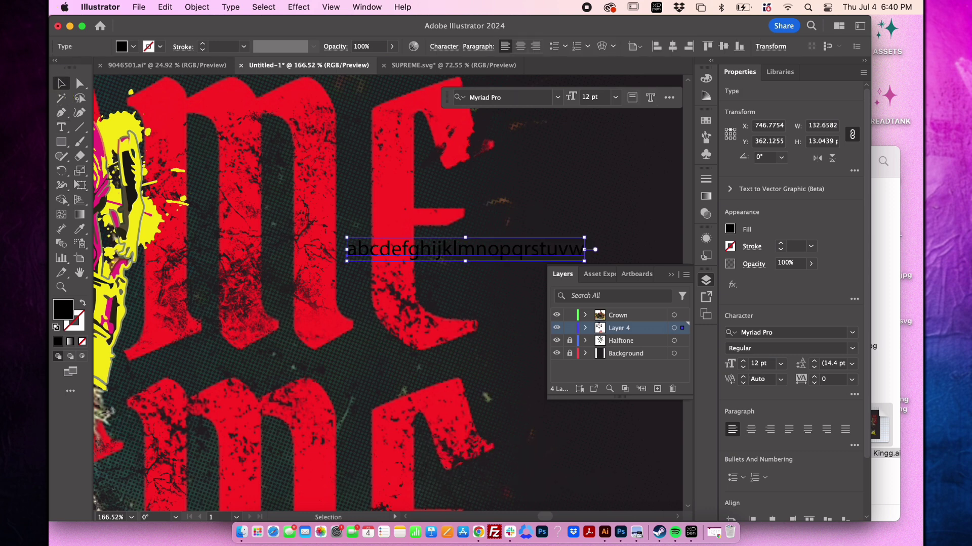
pyautogui.click(450, 47)
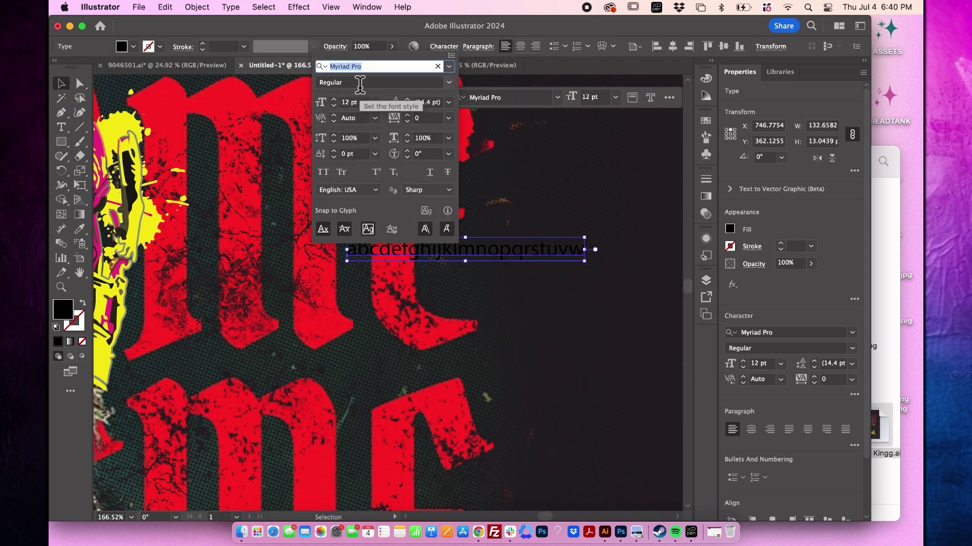
pyautogui.write('dri')
pyautogui.click(463, 126)
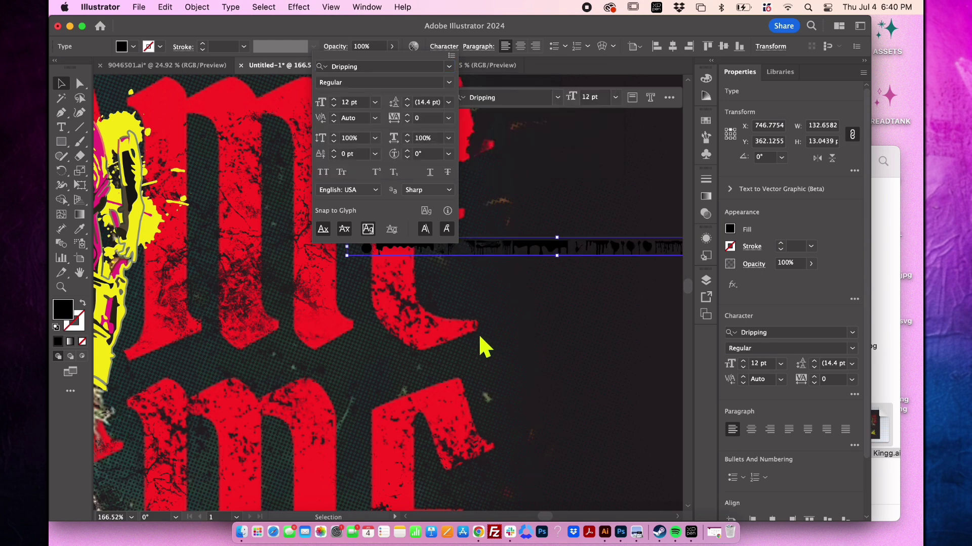
# Step: Move the drip text off the artboard, above the color scheme, and enlarge it to about 211.77 pt
pyautogui.scroll(-5, 484, 347)
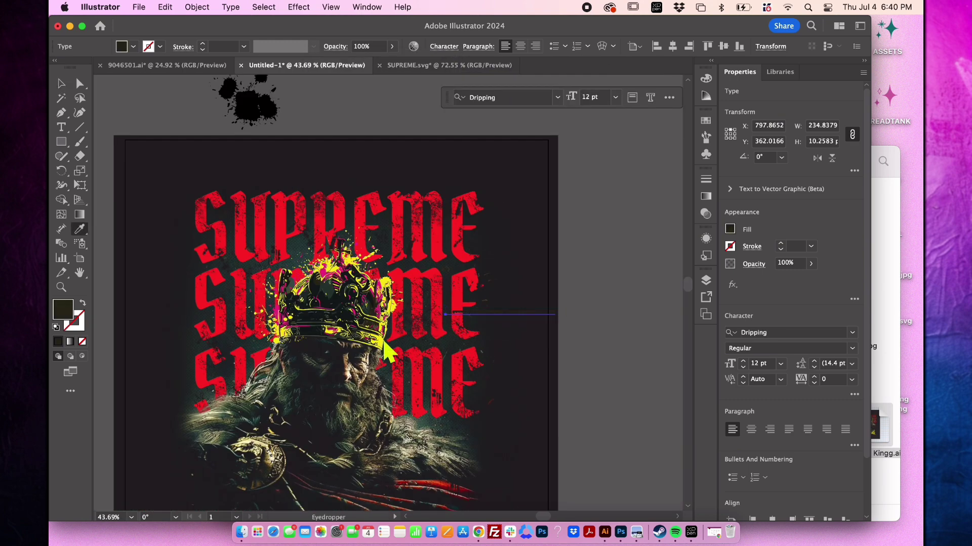
pyautogui.moveTo(558, 320); pyautogui.dragTo(633, 386)
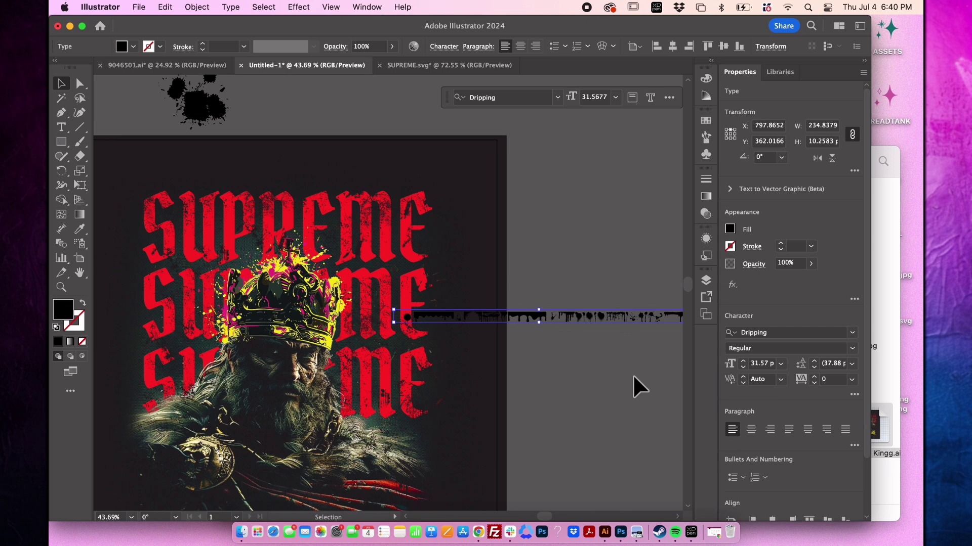
pyautogui.scroll(-4, 581, 339)
pyautogui.moveTo(539, 399); pyautogui.dragTo(375, 197)
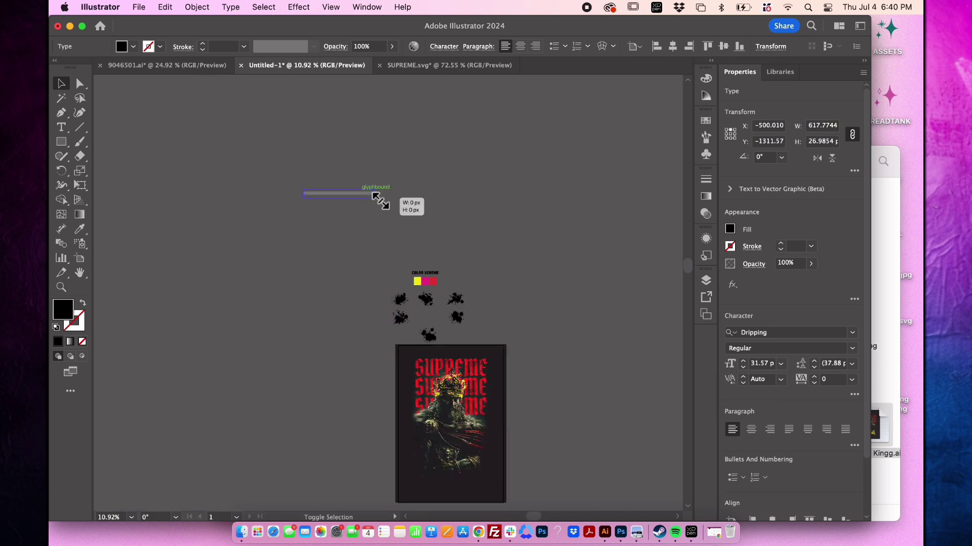
pyautogui.scroll(4, 374, 198)
pyautogui.click(681, 325)
pyautogui.scroll(-3, 414, 210)
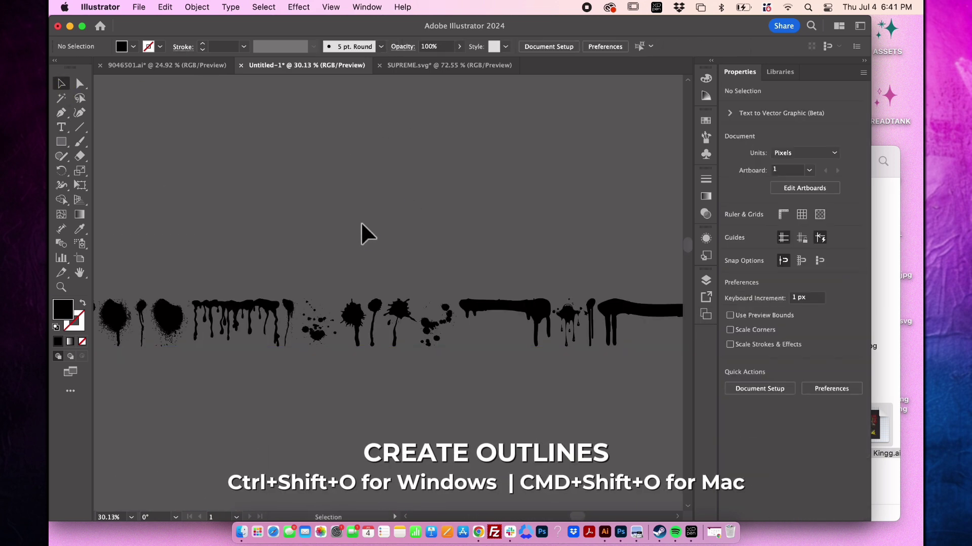
# Step: Convert the drip text to outlines and move it closer to the color scheme swatches
pyautogui.click(390, 286)
pyautogui.press('super+shift+o')
pyautogui.scroll(-3, 392, 291)
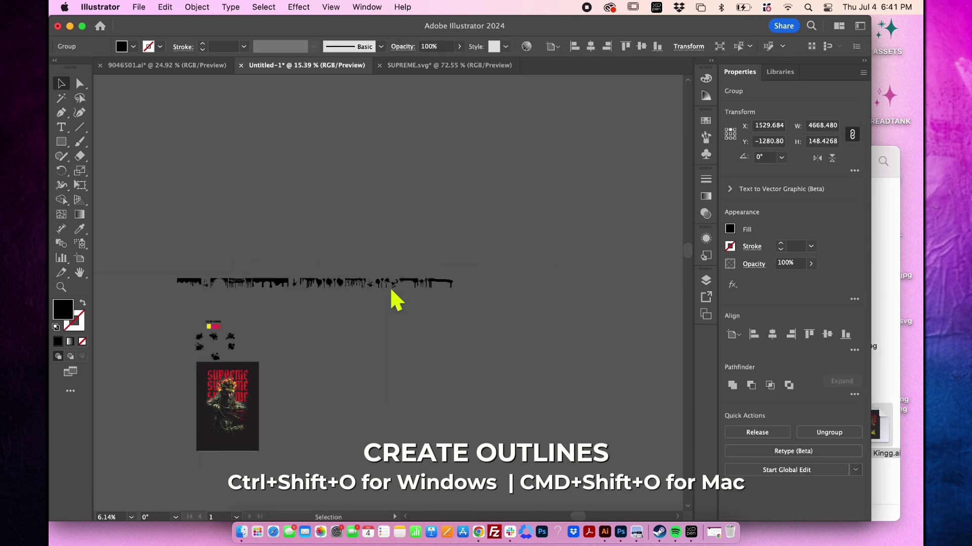
pyautogui.moveTo(391, 291); pyautogui.dragTo(379, 334)
pyautogui.scroll(8, 379, 334)
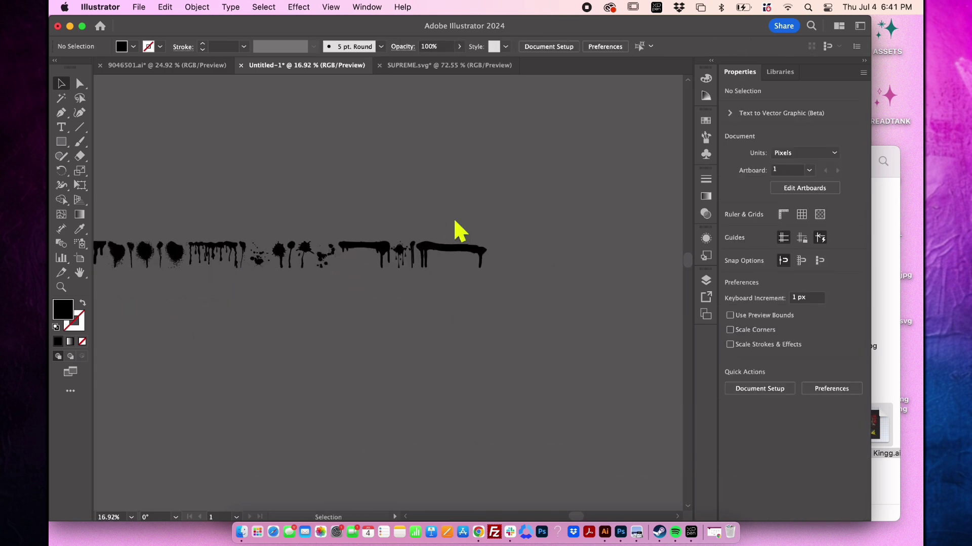
# Step: Ungroup the outlined drip shapes
pyautogui.rightClick(364, 337)
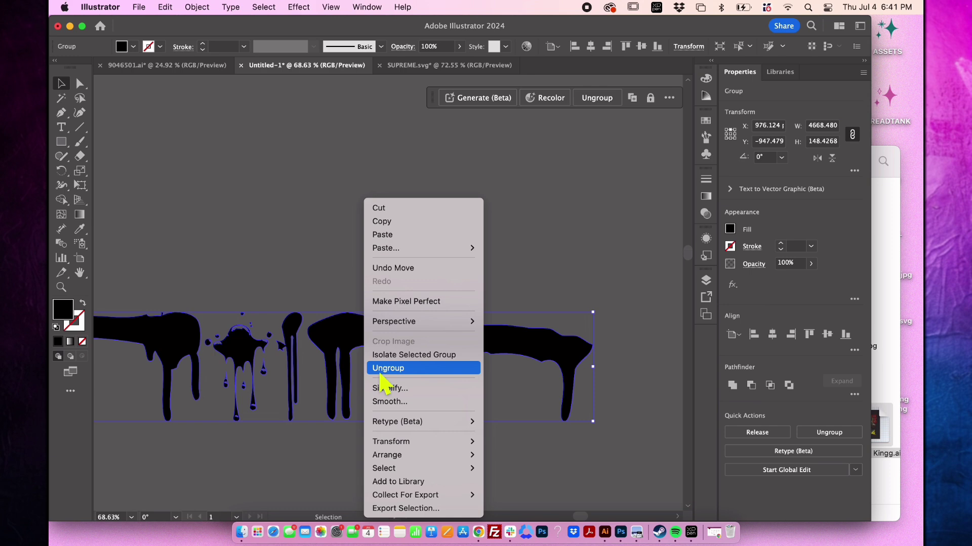
pyautogui.click(380, 368)
pyautogui.click(362, 267)
# Step: Bring the narrow double-drip shape onto the crown's left end and recolor it with the splatter's yellow
pyautogui.click(291, 335)
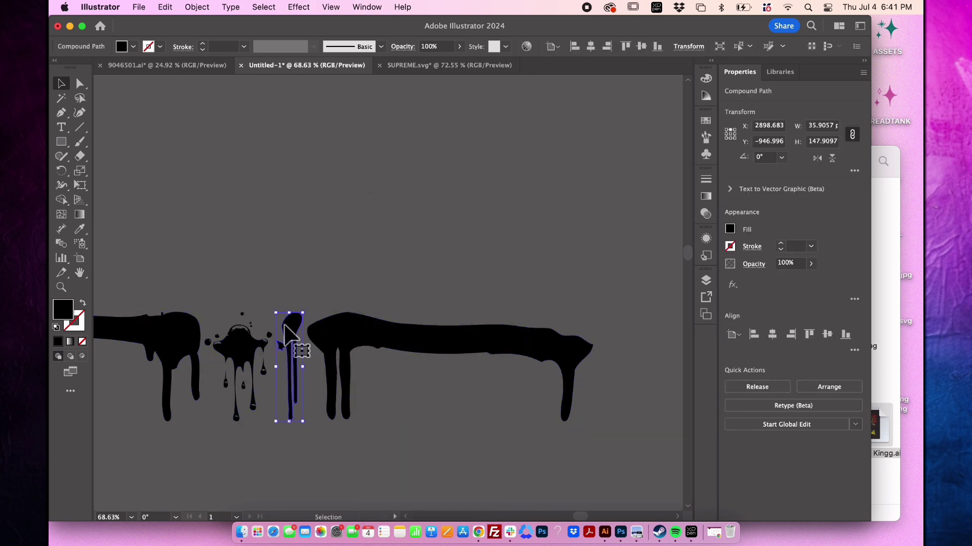
pyautogui.press('super+x')
pyautogui.hscroll(-6, 284, 329)
pyautogui.scroll(-5, 286, 332)
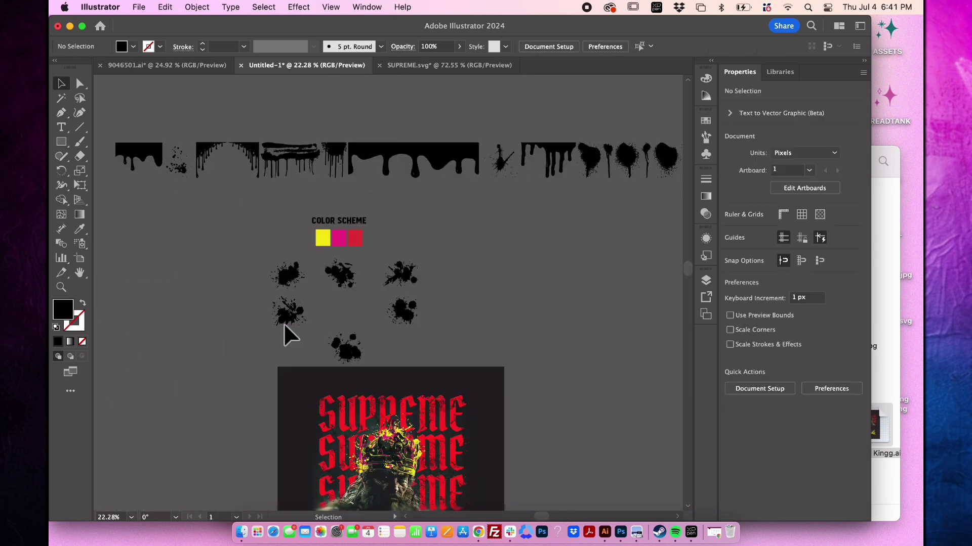
pyautogui.scroll(-3, 286, 331)
pyautogui.scroll(10, 377, 397)
pyautogui.click(391, 386)
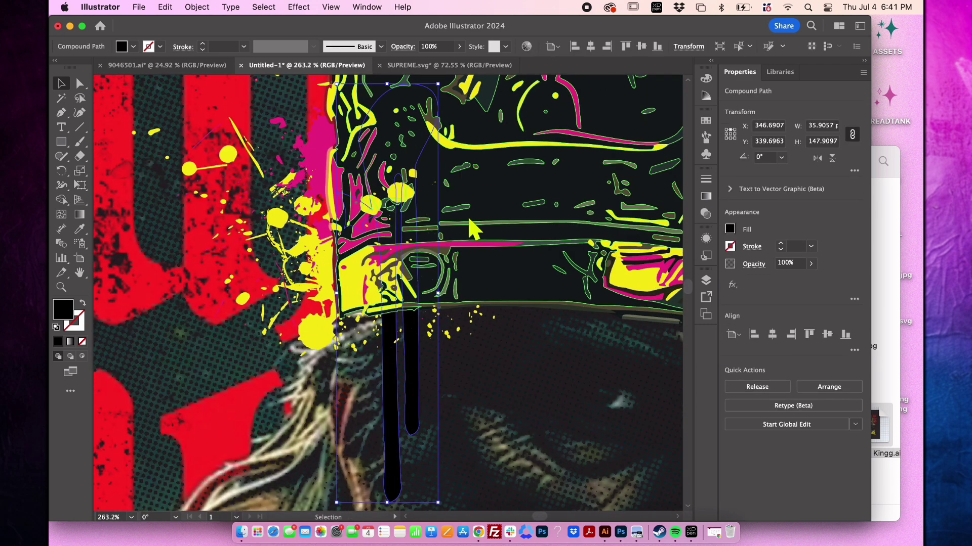
pyautogui.click(328, 330)
pyautogui.scroll(-4, 328, 330)
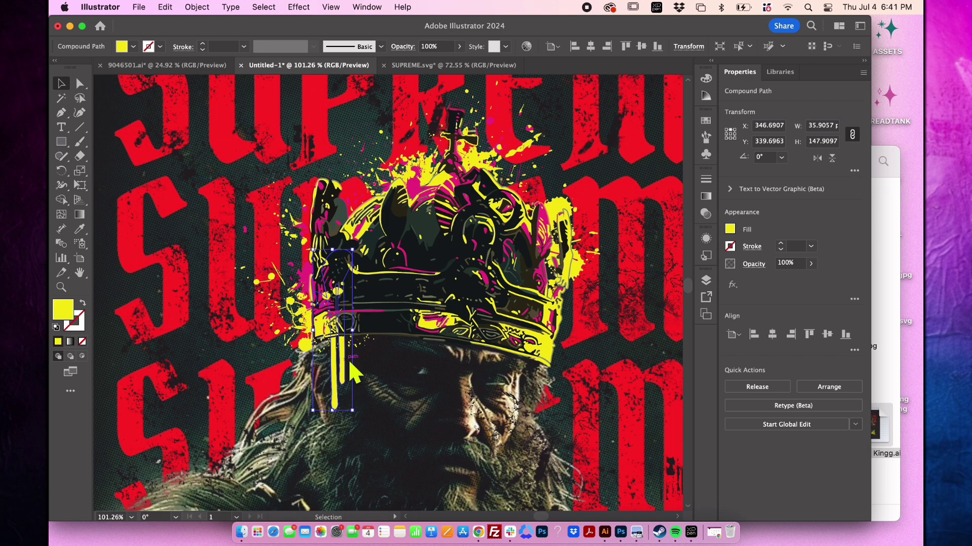
# Step: Transfer the yellow drip shape from Layer 4 to the Crown layer
pyautogui.press('Delete')
pyautogui.click(706, 285)
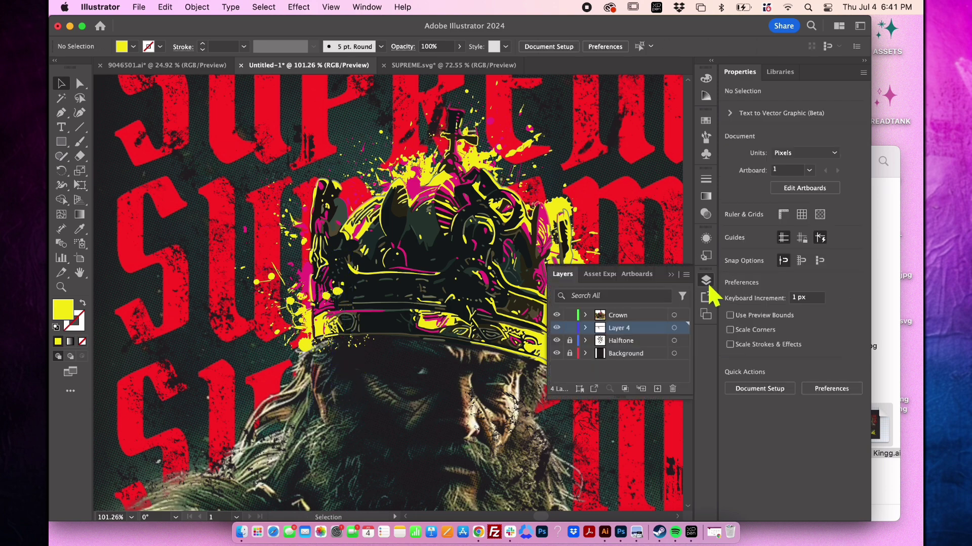
pyautogui.click(621, 317)
pyautogui.scroll(3, 360, 362)
pyautogui.press('super+v')
# Step: Scale the yellow drip to about 17 px by 68 px, tilt it slightly and hang it from the crown's left end
pyautogui.moveTo(369, 227); pyautogui.dragTo(273, 360)
pyautogui.moveTo(325, 289); pyautogui.dragTo(279, 484)
pyautogui.scroll(-2, 272, 443)
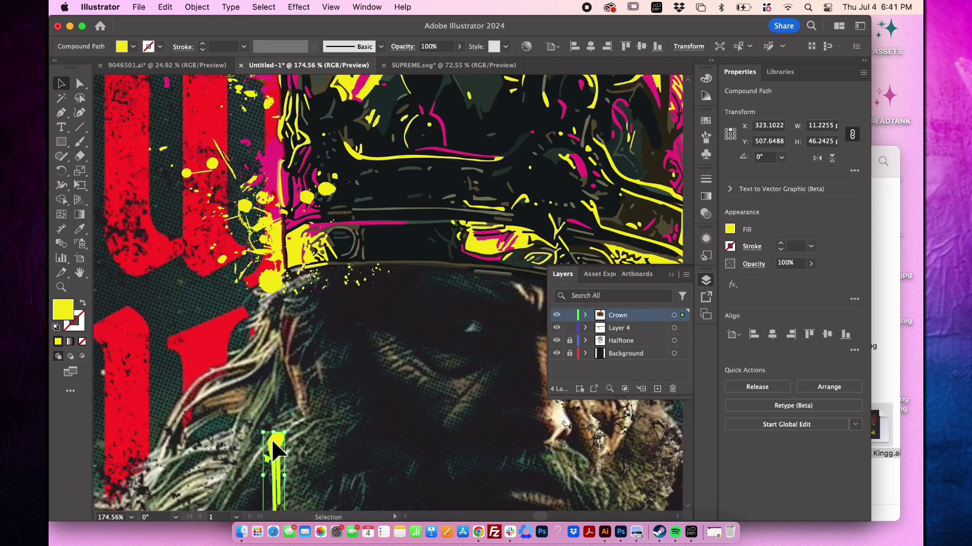
pyautogui.moveTo(324, 251)
pyautogui.mouseDown()
pyautogui.moveTo(322, 225)
pyautogui.moveTo(326, 244)
pyautogui.mouseUp()
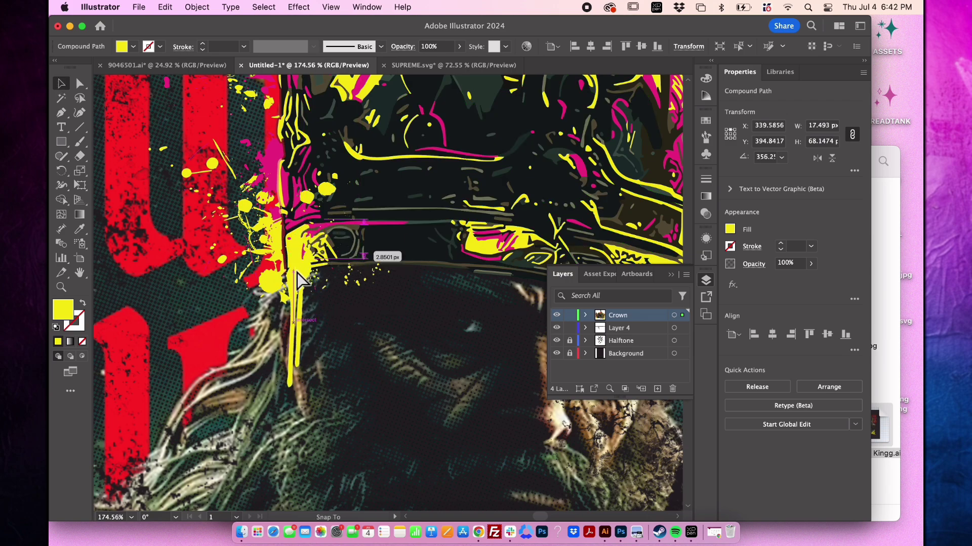
# Step: Recolor another drip shape with the crown's yellow and move it onto the crown
pyautogui.press('super+0')
pyautogui.scroll(5, 199, 312)
pyautogui.hscroll(5, 600, 134)
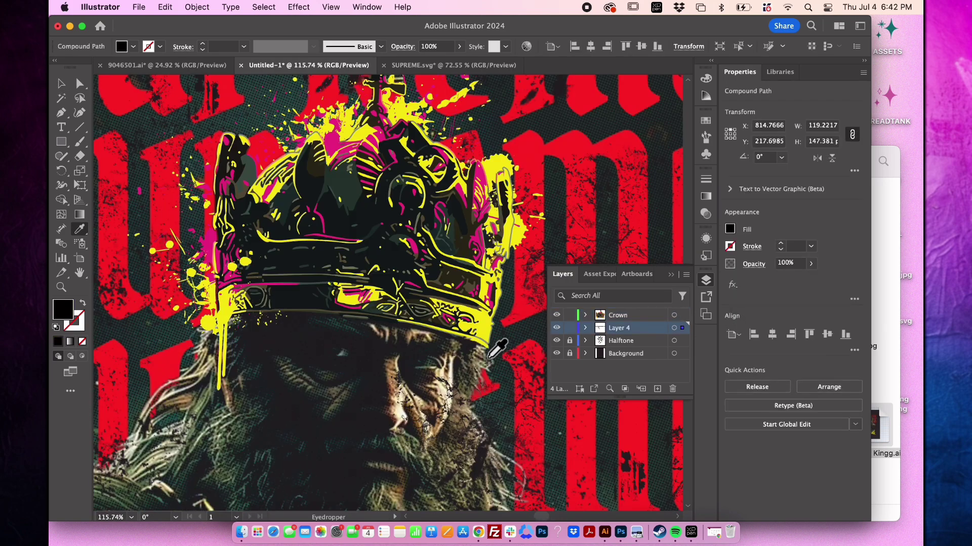
pyautogui.click(481, 334)
pyautogui.press('v')
pyautogui.scroll(-3, 481, 334)
pyautogui.moveTo(600, 218); pyautogui.dragTo(408, 336)
pyautogui.press('Delete')
# Step: Move the wide drip shape from the drip row onto the crown and scale it down to about 49 px wide
pyautogui.scroll(-6, 457, 278)
pyautogui.click(613, 163)
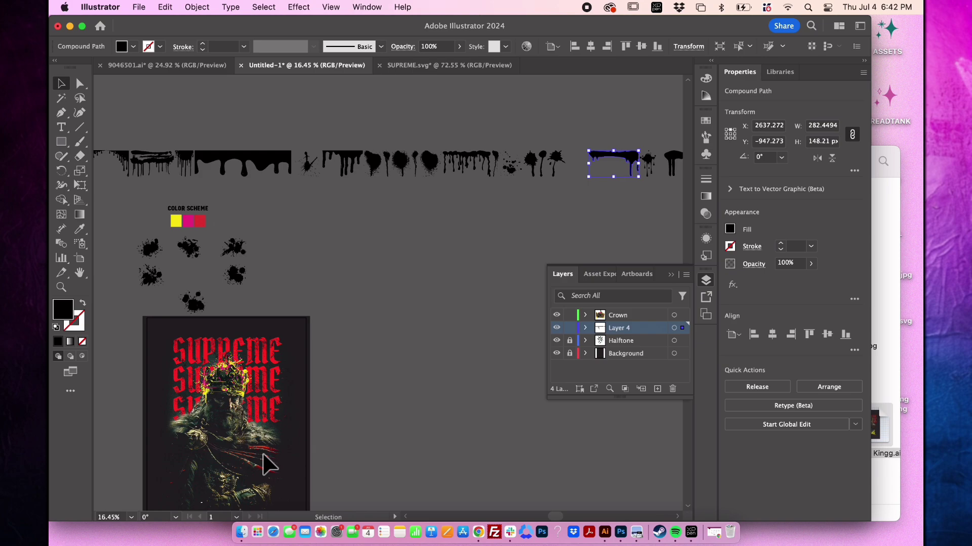
pyautogui.moveTo(614, 164); pyautogui.dragTo(245, 408)
pyautogui.scroll(5, 263, 405)
pyautogui.moveTo(396, 451); pyautogui.dragTo(273, 384)
# Step: Transfer the magenta drip to the Crown layer and rotate it about -17.65° to follow the band's right end
pyautogui.press('super+x')
pyautogui.click(576, 317)
pyautogui.press('super+f')
pyautogui.press('r')
pyautogui.moveTo(406, 357); pyautogui.dragTo(420, 373)
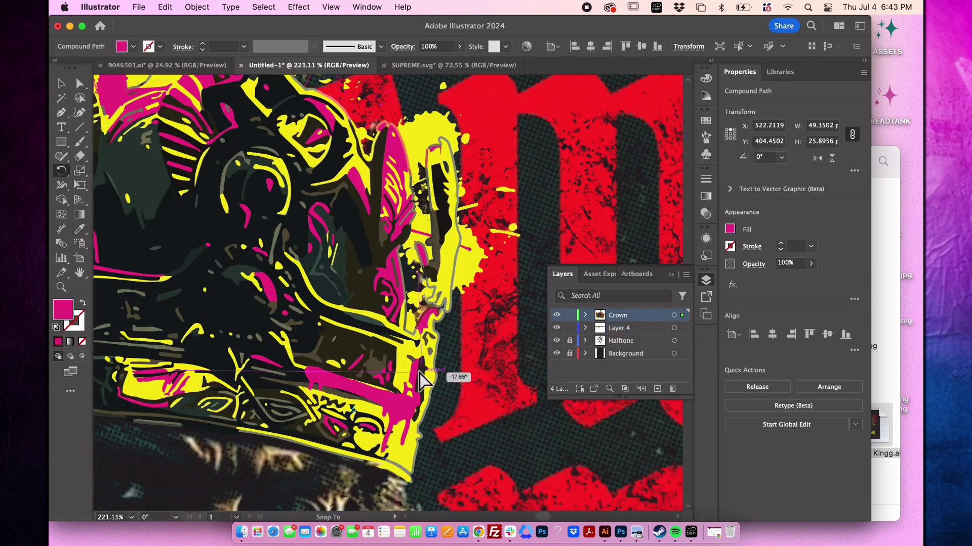
# Step: View the whole artboard and switch to Chrome
pyautogui.press('super+0')
pyautogui.press('super+Tab')
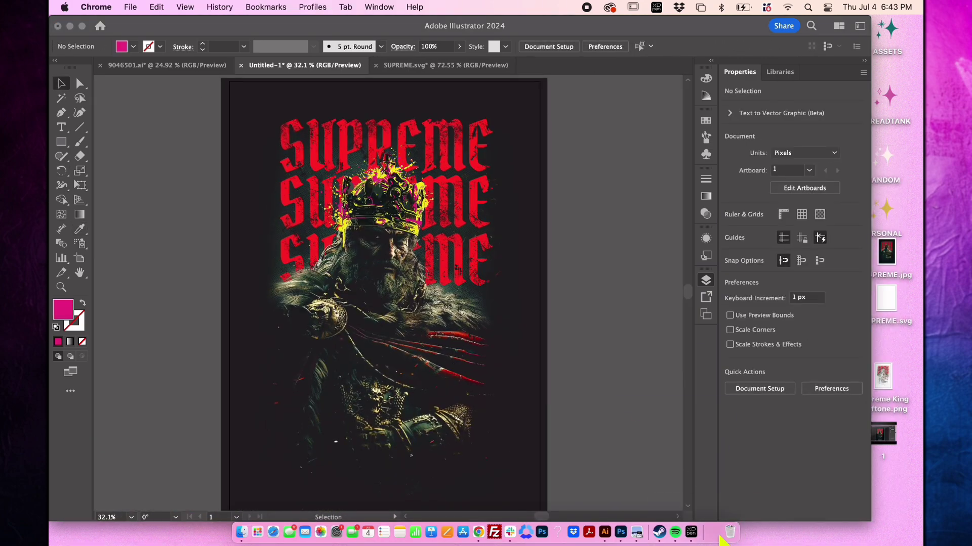
# Step: Search Google Images for "thunder icon" and browse the results for a lightning bolt
pyautogui.click(401, 29)
pyautogui.write('t')
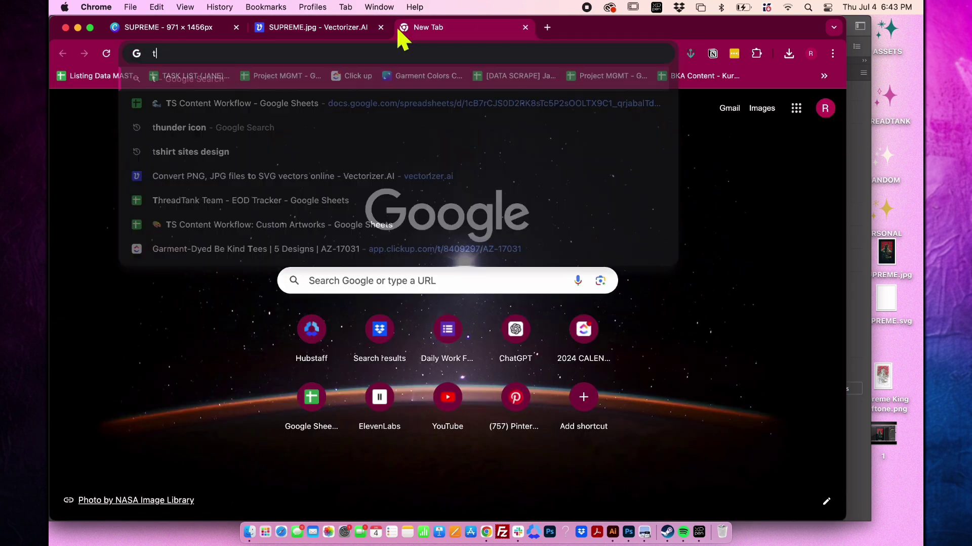
pyautogui.write('hunder')
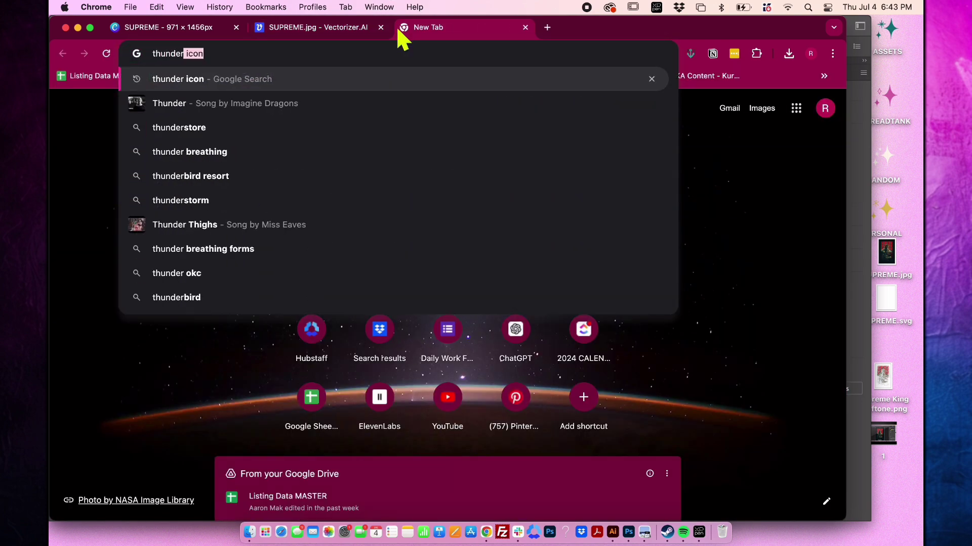
pyautogui.press('Return')
pyautogui.click(197, 143)
pyautogui.scroll(-8, 229, 196)
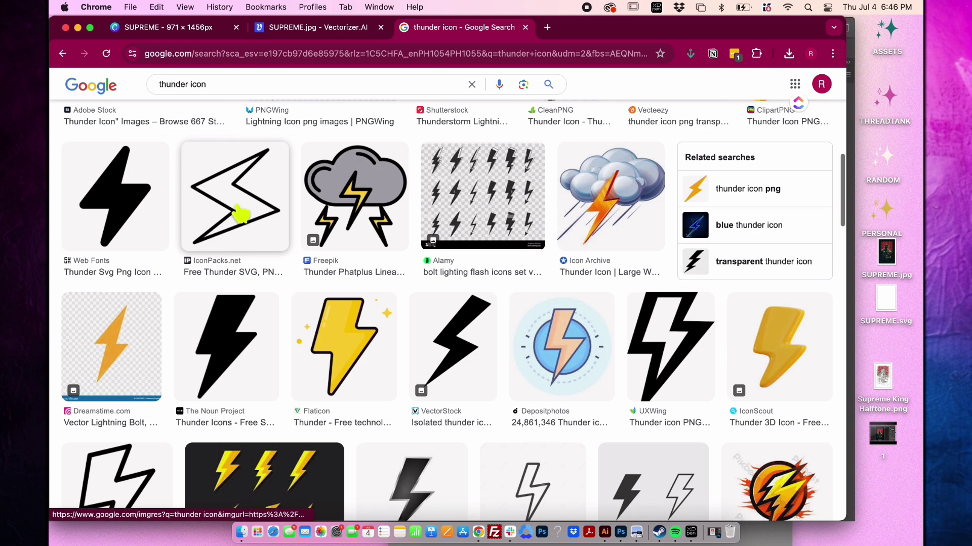
pyautogui.scroll(10, 241, 214)
# Step: Open the black outlined lightning bolt image from Adobe Stock and save it to the computer
pyautogui.click(136, 253)
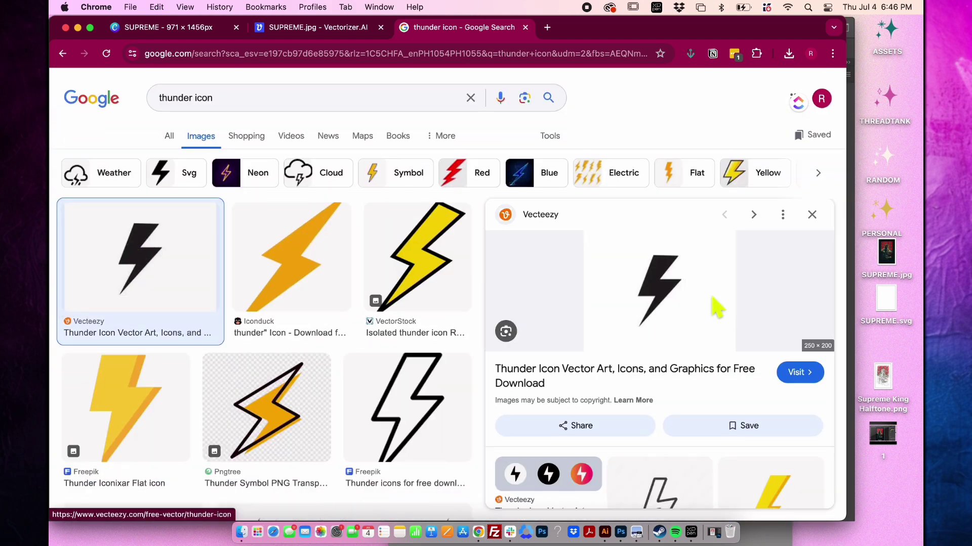
pyautogui.scroll(-3, 691, 392)
pyautogui.click(673, 382)
pyautogui.rightClick(632, 330)
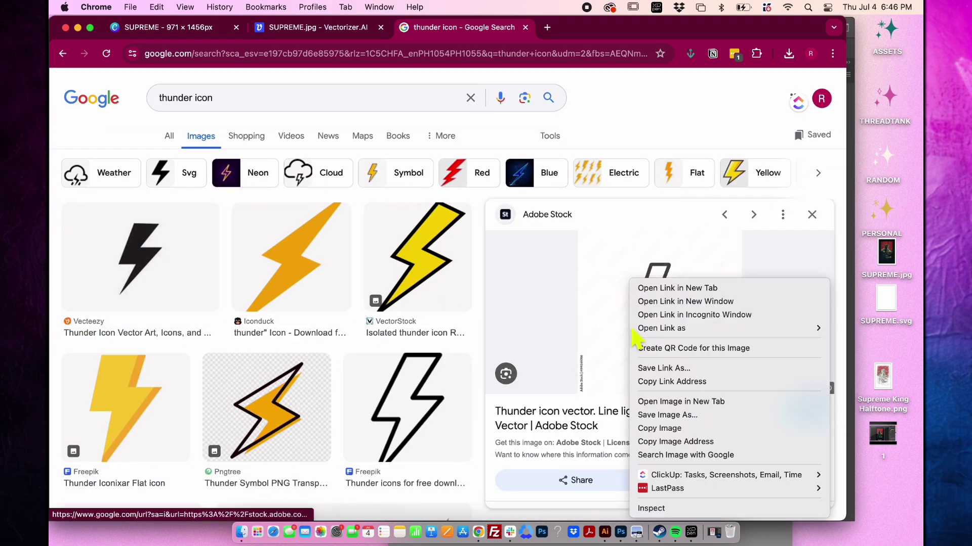
pyautogui.click(668, 415)
pyautogui.click(518, 300)
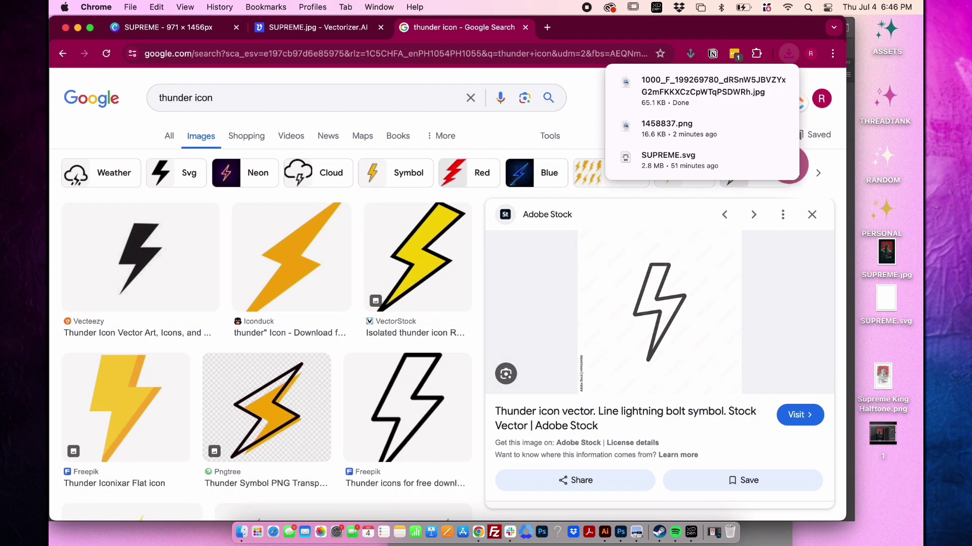
# Step: Switch back to Illustrator and place the saved lightning bolt image over the upper-right SUPREME lettering
pyautogui.click(878, 490)
pyautogui.click(78, 28)
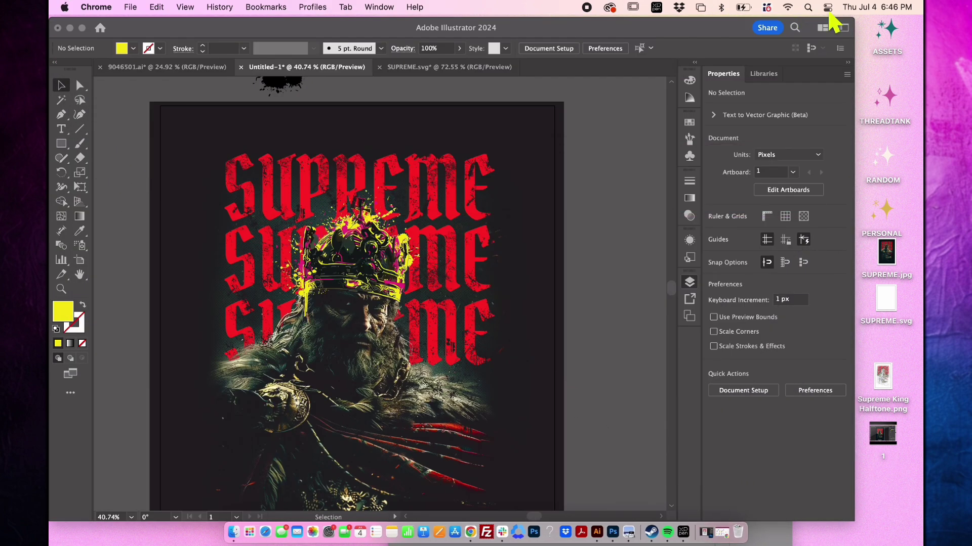
pyautogui.moveTo(857, 23); pyautogui.dragTo(472, 181)
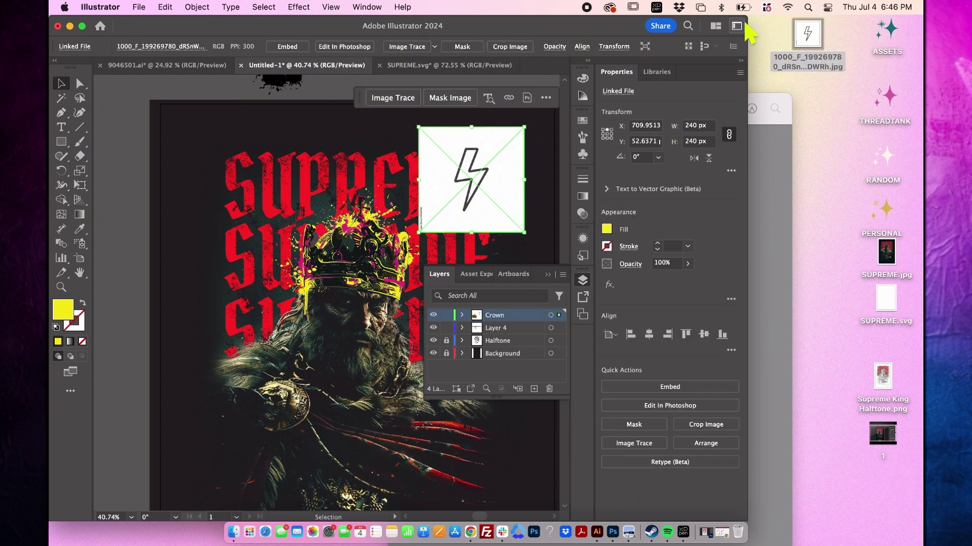
pyautogui.moveTo(749, 23); pyautogui.dragTo(866, 14)
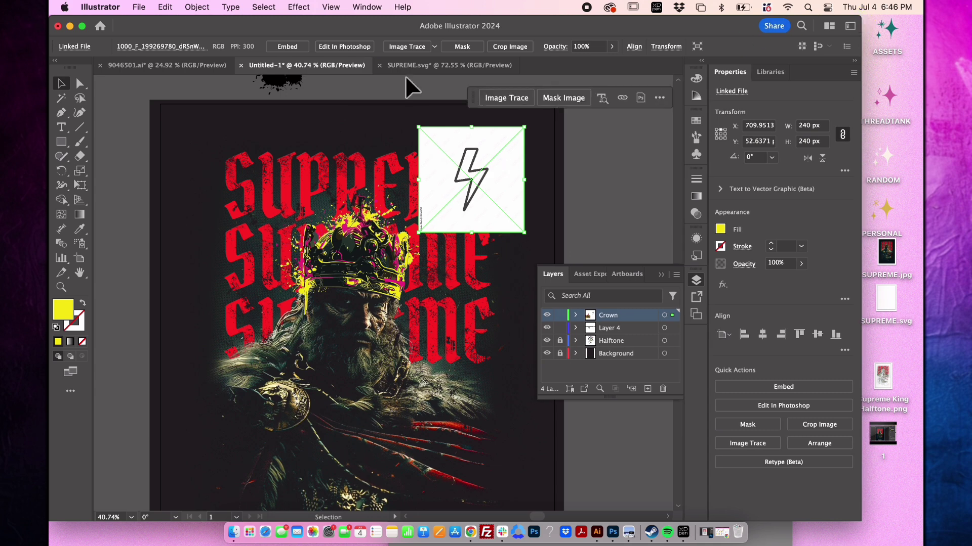
# Step: Image Trace the bolt with the default preset, expand it and delete its white background
pyautogui.click(407, 46)
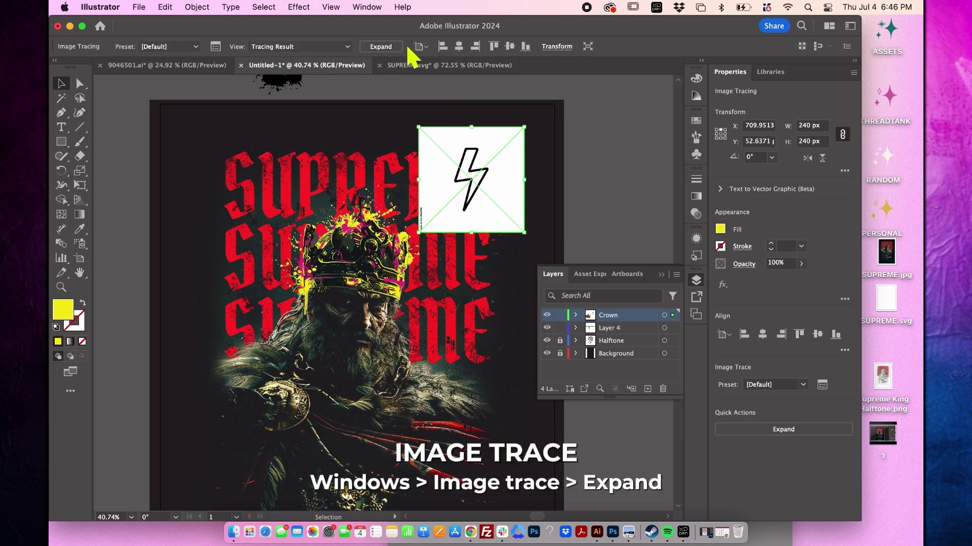
pyautogui.click(383, 47)
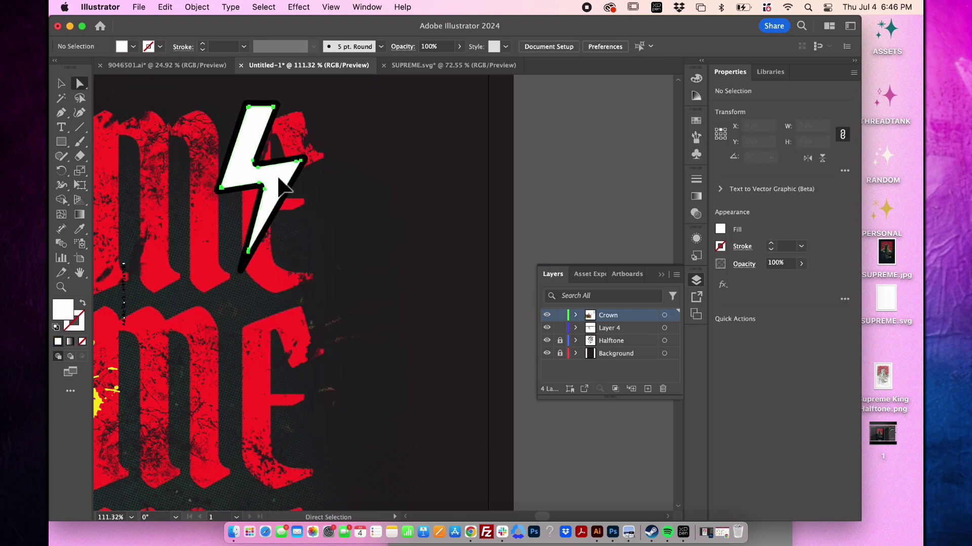
pyautogui.press('Delete')
pyautogui.scroll(-5, 304, 180)
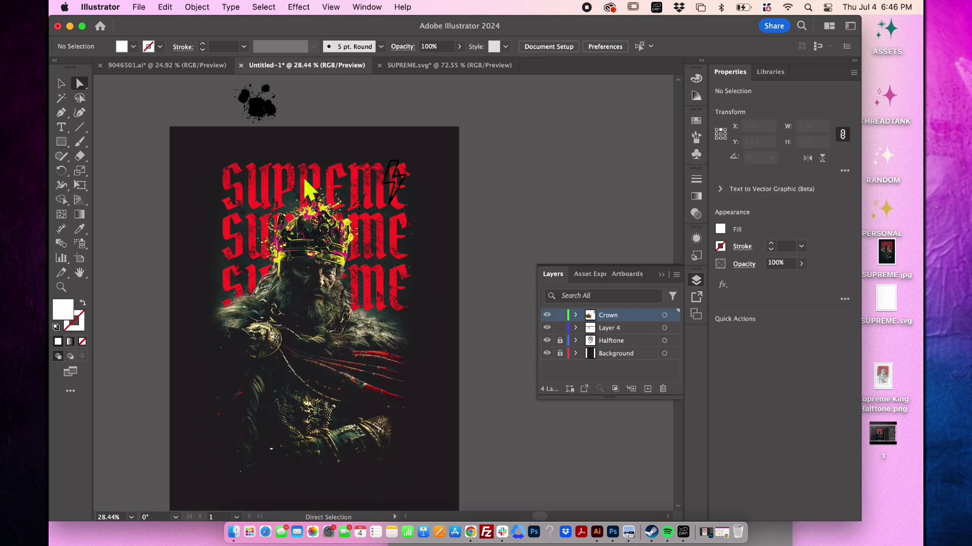
# Step: Recolor the traced lightning bolt with the crown's yellow
pyautogui.press('v')
pyautogui.click(419, 202)
pyautogui.press('i')
pyautogui.click(375, 260)
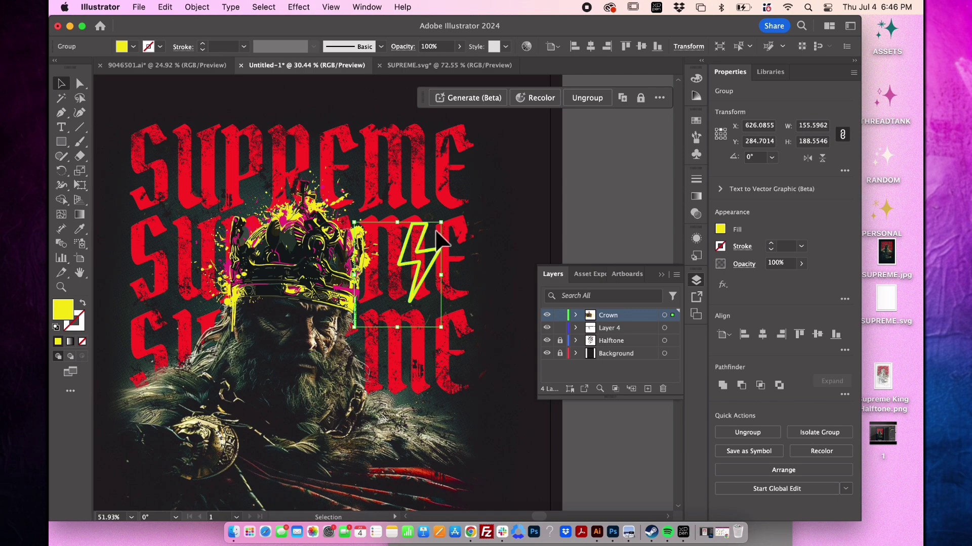
# Step: Scale the bolt group down to about 106 px wide and move it to the right of the crown
pyautogui.moveTo(440, 222); pyautogui.dragTo(443, 278)
pyautogui.press('r')
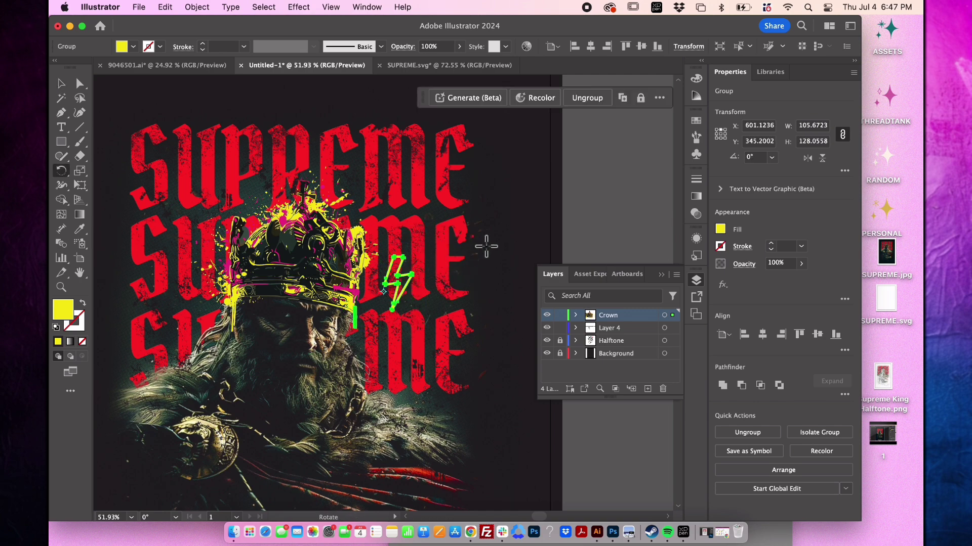
pyautogui.press('v')
pyautogui.click(524, 236)
pyautogui.scroll(5, 368, 323)
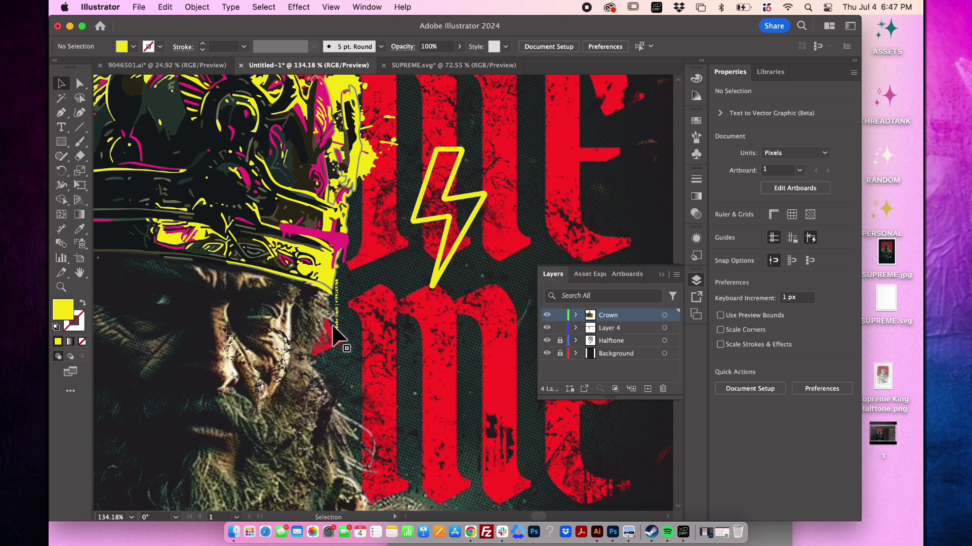
# Step: Remove the leftover stock-credit text, tilt the bolt to about 342° and enlarge it to about 71 px wide
pyautogui.moveTo(333, 326); pyautogui.dragTo(361, 326)
pyautogui.scroll(-5, 502, 218)
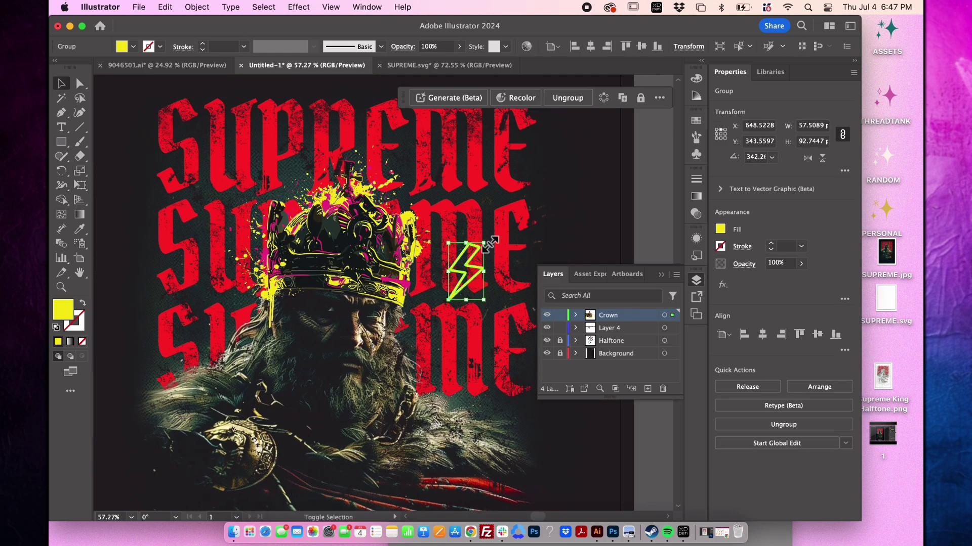
pyautogui.moveTo(486, 244); pyautogui.dragTo(494, 231)
pyautogui.moveTo(489, 262); pyautogui.dragTo(501, 281)
# Step: Place a horizontally flipped copy of the bolt on the upper-left SUPREME lettering and fine-tune the right bolt's position
pyautogui.press('super+c')
pyautogui.press('super+v')
pyautogui.moveTo(386, 290); pyautogui.dragTo(211, 192)
pyautogui.click(807, 158)
pyautogui.moveTo(245, 173); pyautogui.dragTo(249, 186)
pyautogui.scroll(-6, 448, 160)
pyautogui.click(575, 195)
pyautogui.scroll(3, 491, 189)
pyautogui.moveTo(437, 216); pyautogui.dragTo(430, 218)
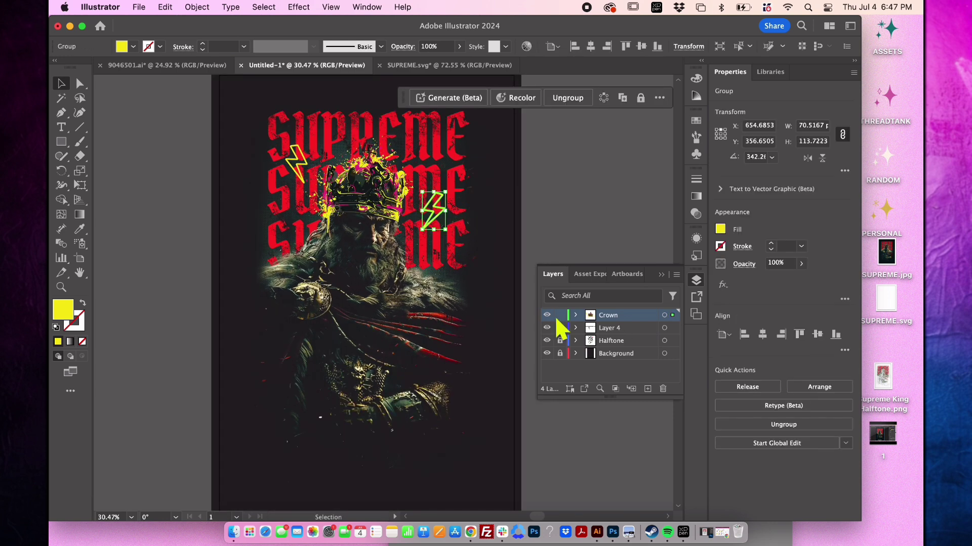
# Step: On a new Text layer above the locked Crown layer, add the word KING and enlarge it to about 497 px wide
pyautogui.click(560, 315)
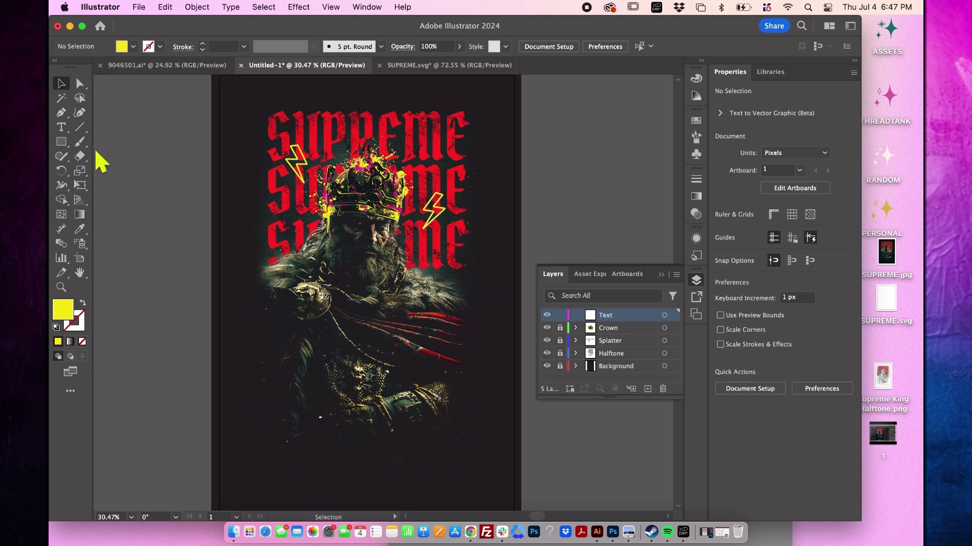
pyautogui.click(62, 129)
pyautogui.click(320, 405)
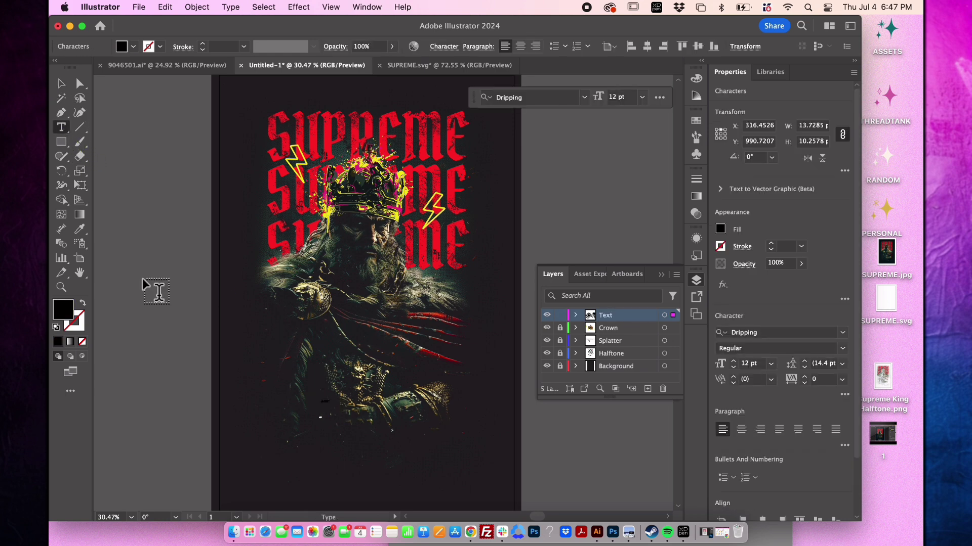
pyautogui.click(62, 84)
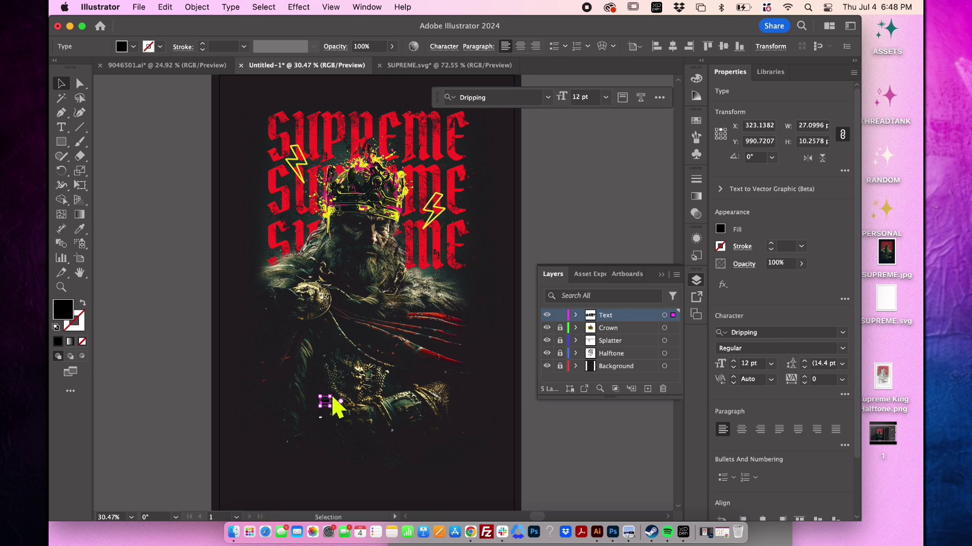
pyautogui.moveTo(333, 400); pyautogui.dragTo(499, 277)
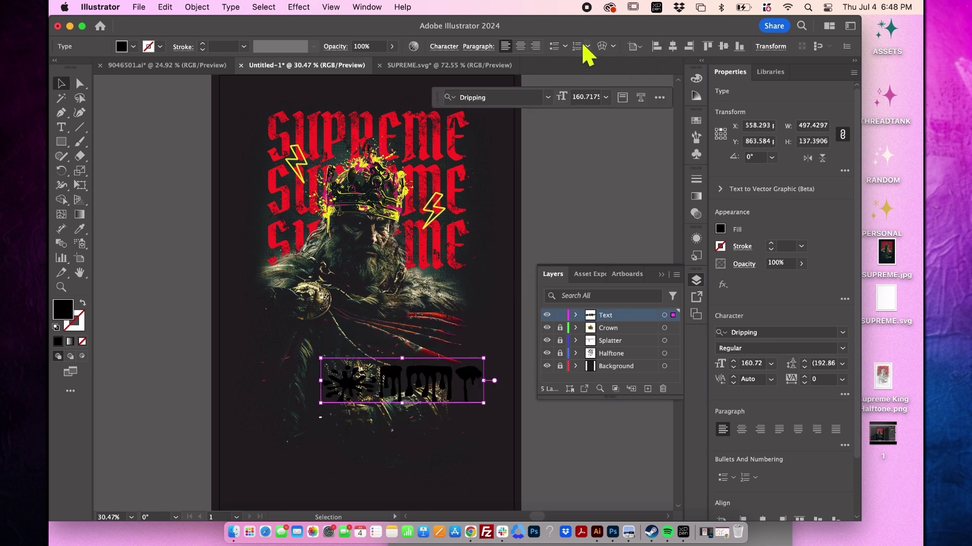
# Step: Set the KING text in the Zembrush font and fill it with the lightning bolt's yellow
pyautogui.click(548, 98)
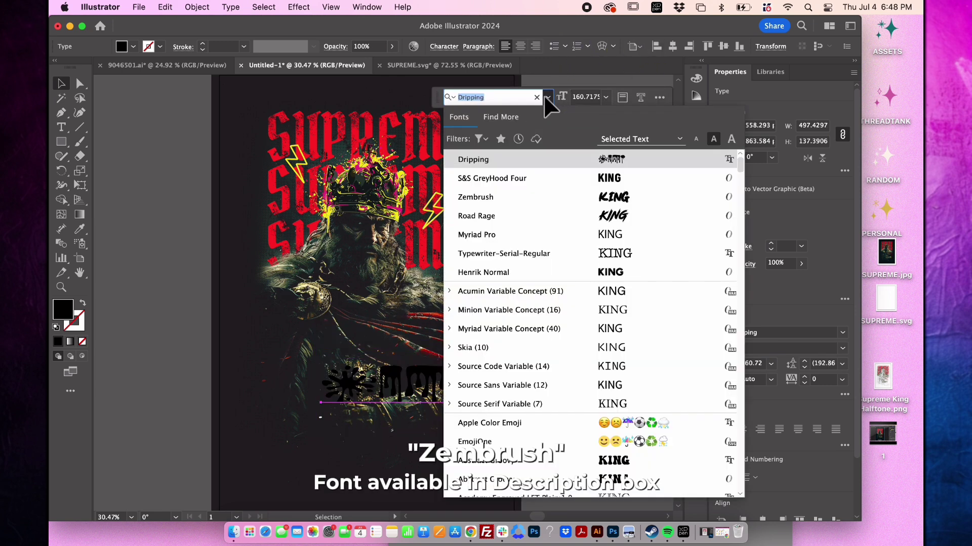
pyautogui.click(566, 212)
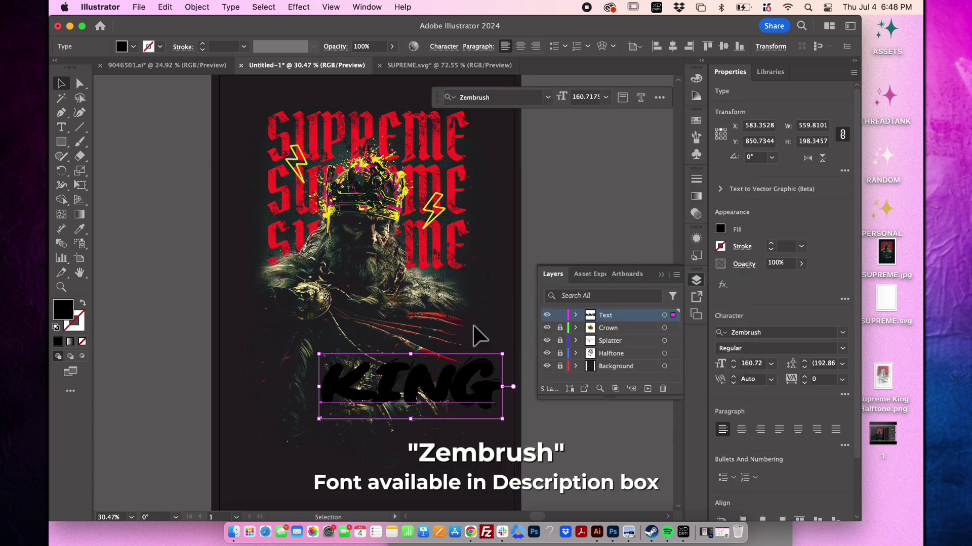
pyautogui.press('i')
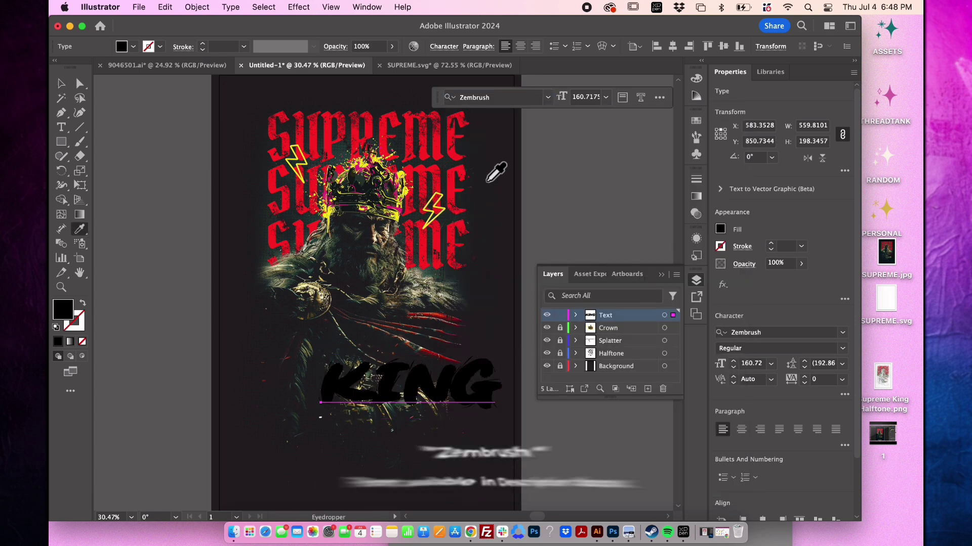
pyautogui.click(441, 205)
# Step: Stretch KING to about 271 px tall, rotate it about 3.4° and center it below the king
pyautogui.moveTo(411, 419); pyautogui.dragTo(414, 446)
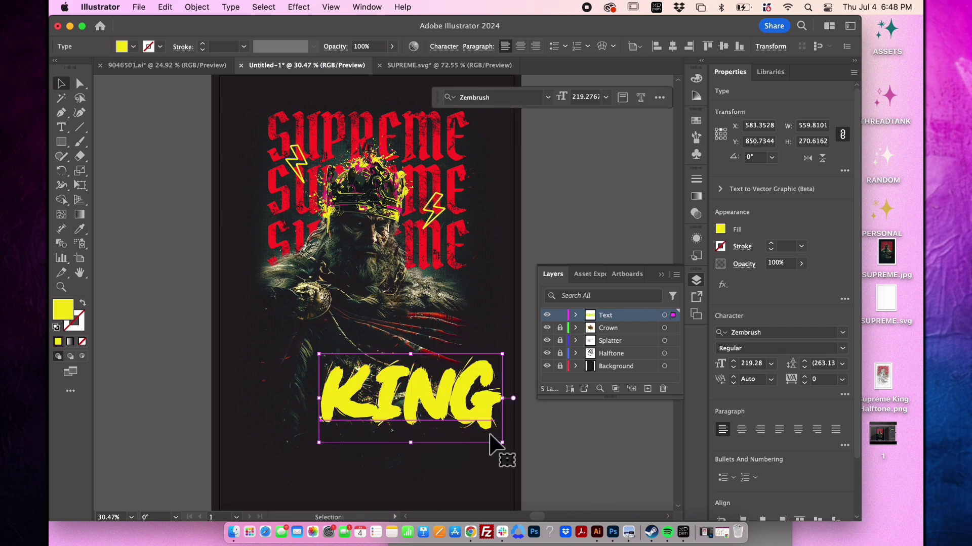
pyautogui.moveTo(499, 448); pyautogui.dragTo(504, 426)
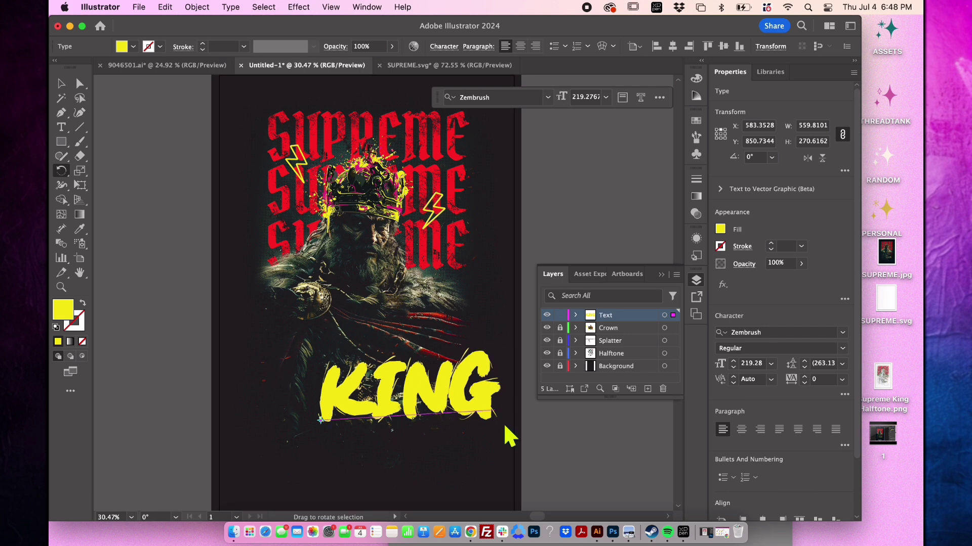
pyautogui.moveTo(418, 394); pyautogui.dragTo(383, 440)
pyautogui.scroll(-3, 383, 439)
pyautogui.scroll(-1, 387, 448)
pyautogui.scroll(4, 389, 410)
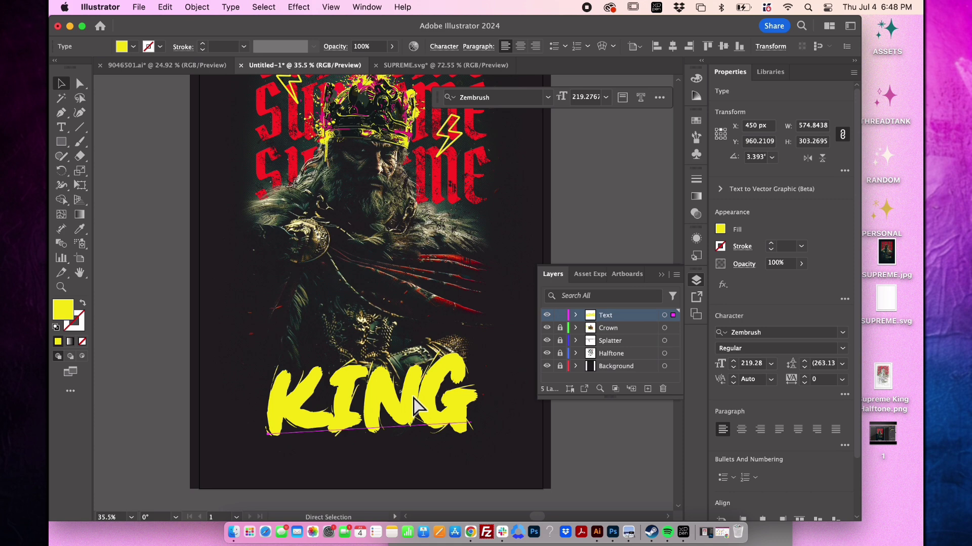
# Step: Duplicate KING above the original and turn the copy into an unfilled outline with SUPREME's red and a 4 pt stroke
pyautogui.press('super+v')
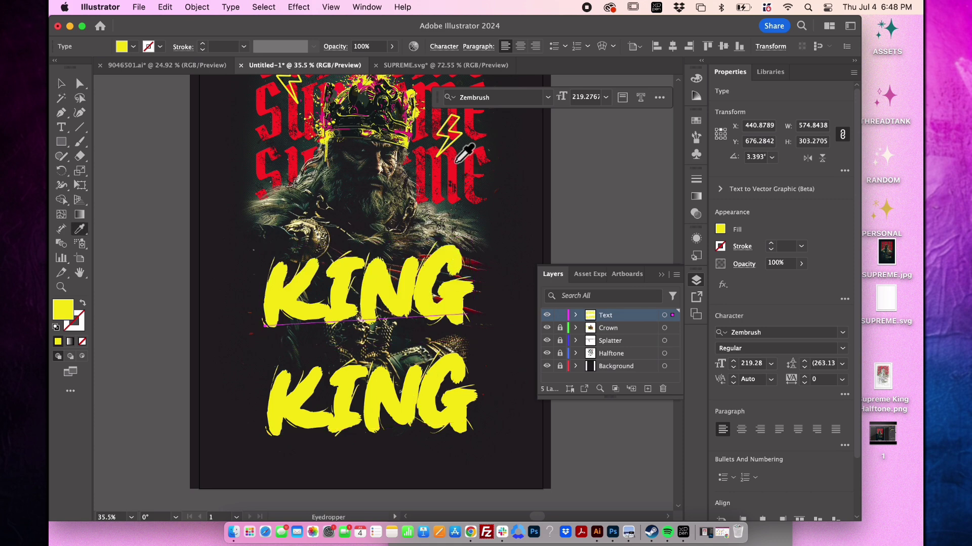
pyautogui.click(456, 162)
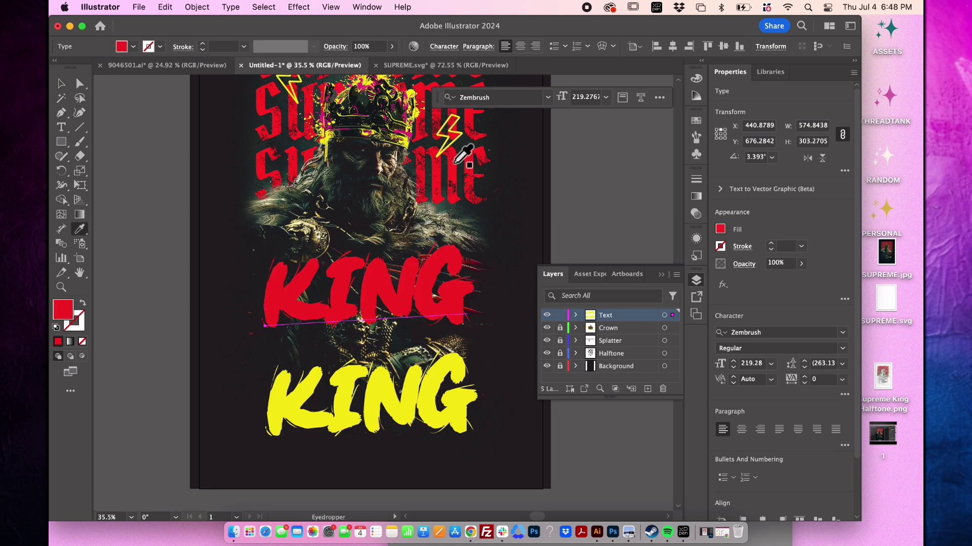
pyautogui.click(82, 303)
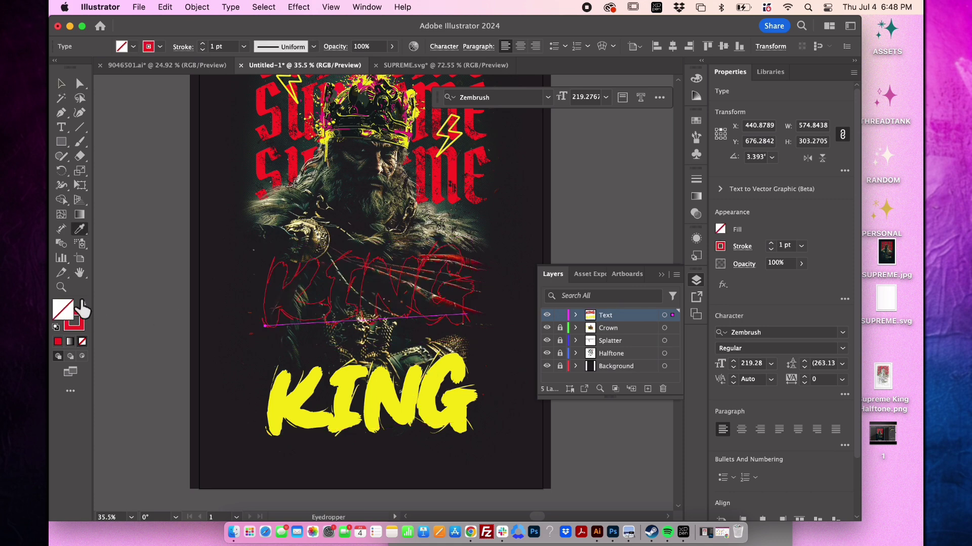
pyautogui.click(742, 247)
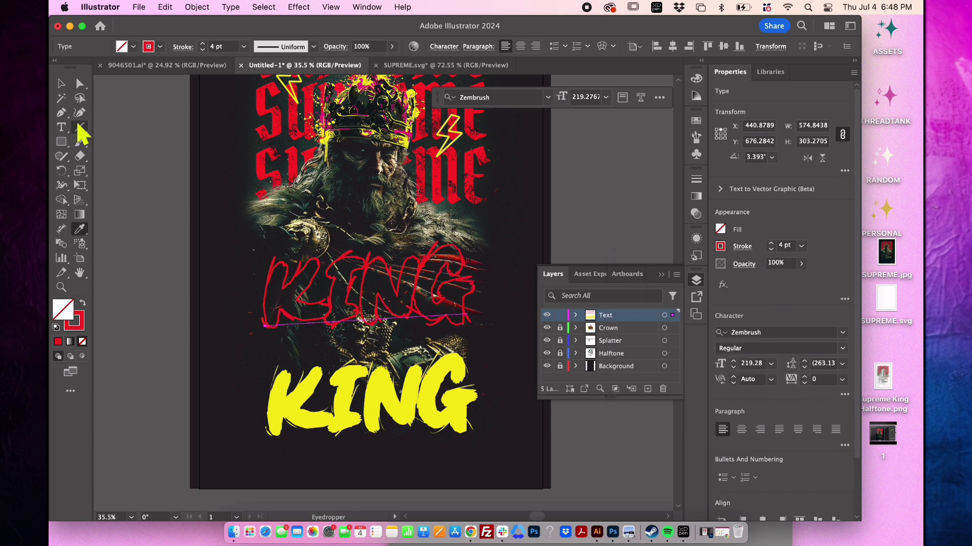
# Step: Move the red KING outline down, bring the yellow KING in front of it and overlap them with a slight offset
pyautogui.moveTo(322, 344); pyautogui.dragTo(327, 427)
pyautogui.click(328, 428)
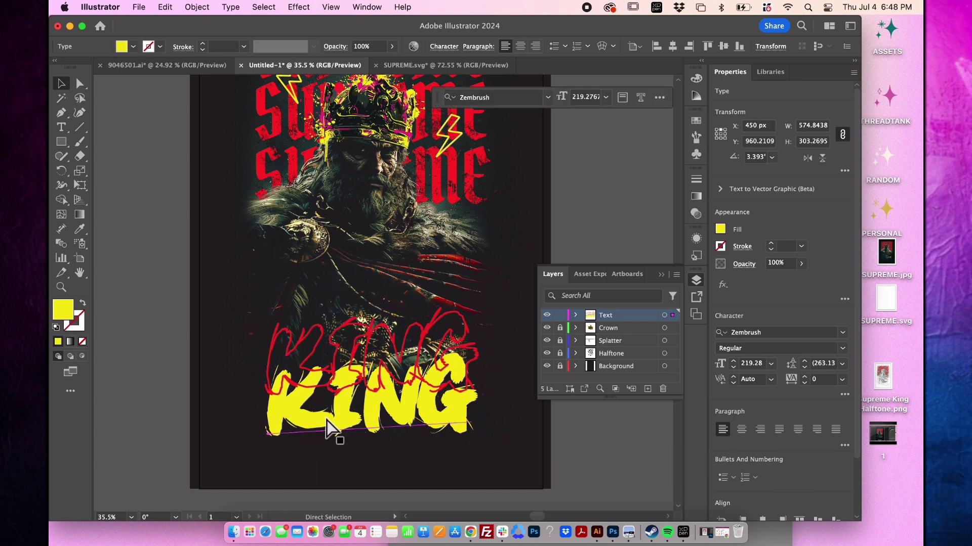
pyautogui.press('super+x')
pyautogui.scroll(3, 327, 419)
pyautogui.press('super+v')
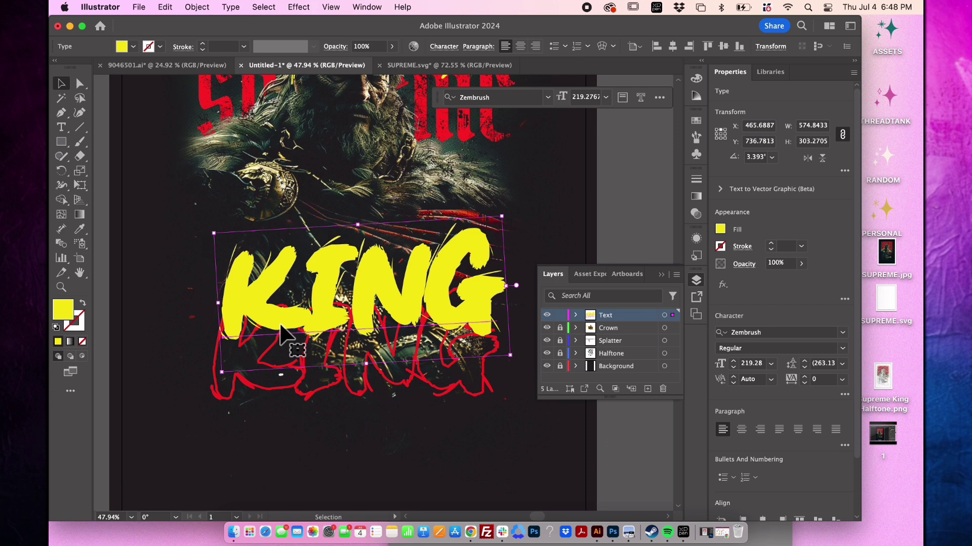
pyautogui.moveTo(267, 312); pyautogui.dragTo(267, 361)
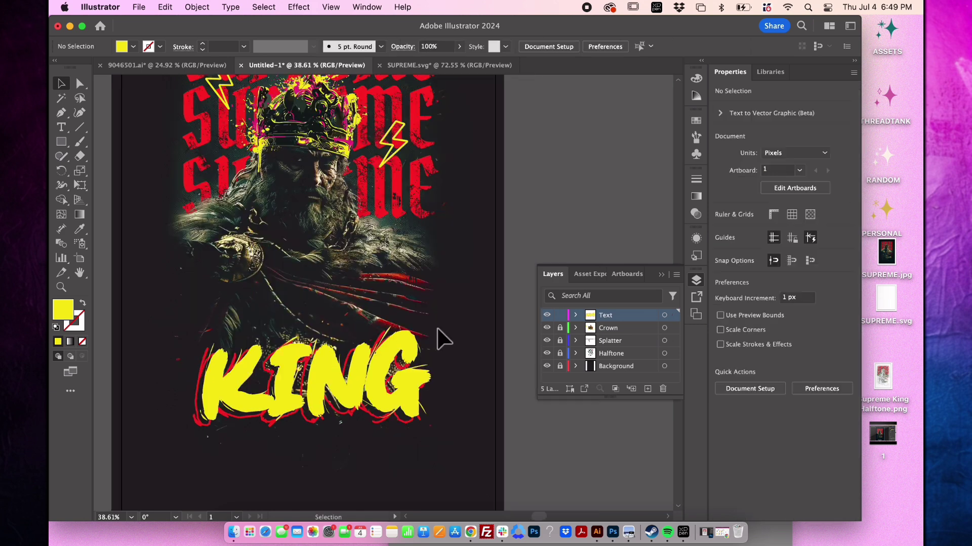
# Step: Move the yellow KING and its red outline slightly lower together and expand both texts into shapes
pyautogui.moveTo(439, 338); pyautogui.dragTo(147, 425)
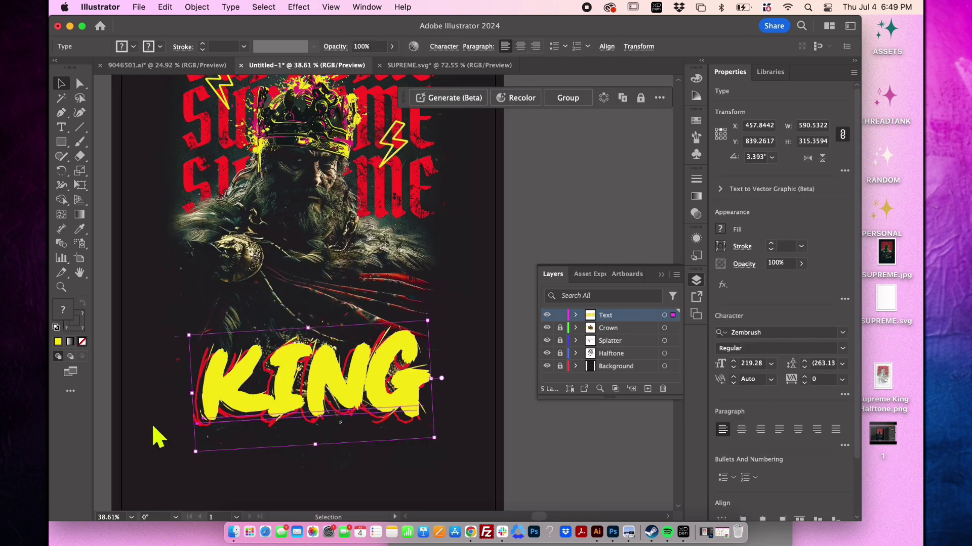
pyautogui.moveTo(248, 408); pyautogui.dragTo(245, 435)
pyautogui.click(199, 7)
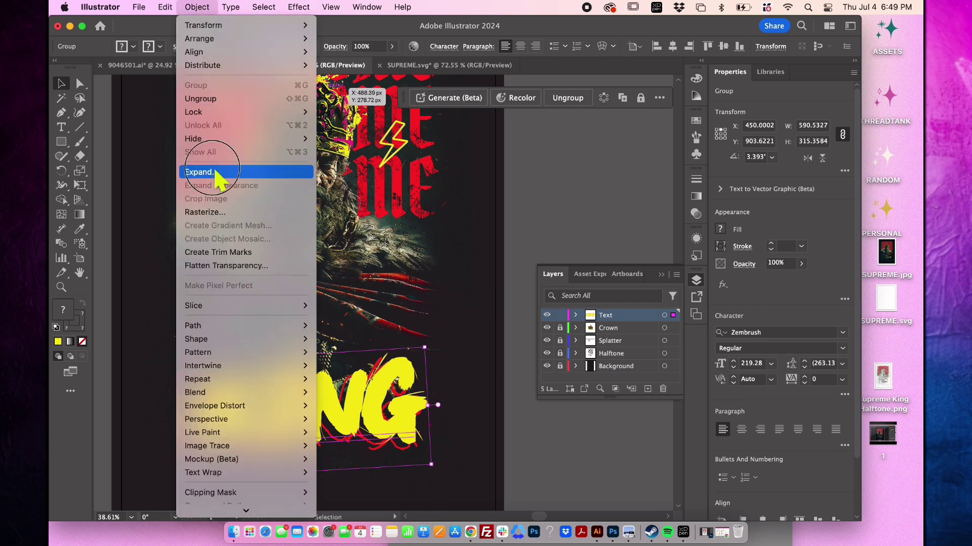
pyautogui.click(222, 171)
pyautogui.click(517, 342)
pyautogui.moveTo(462, 336); pyautogui.dragTo(160, 481)
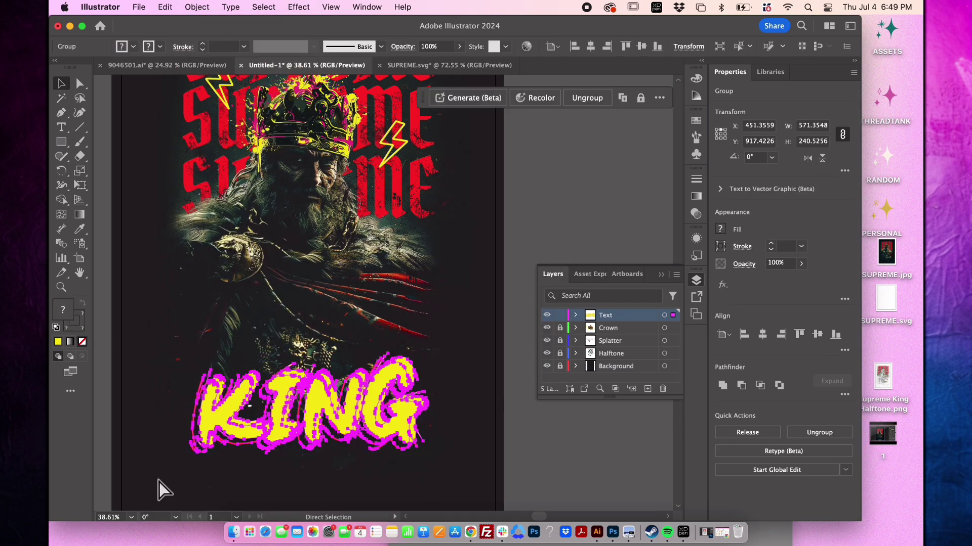
# Step: Center the expanded KING lettering horizontally on the artboard
pyautogui.click(590, 46)
pyautogui.click(519, 180)
pyautogui.scroll(-3, 520, 180)
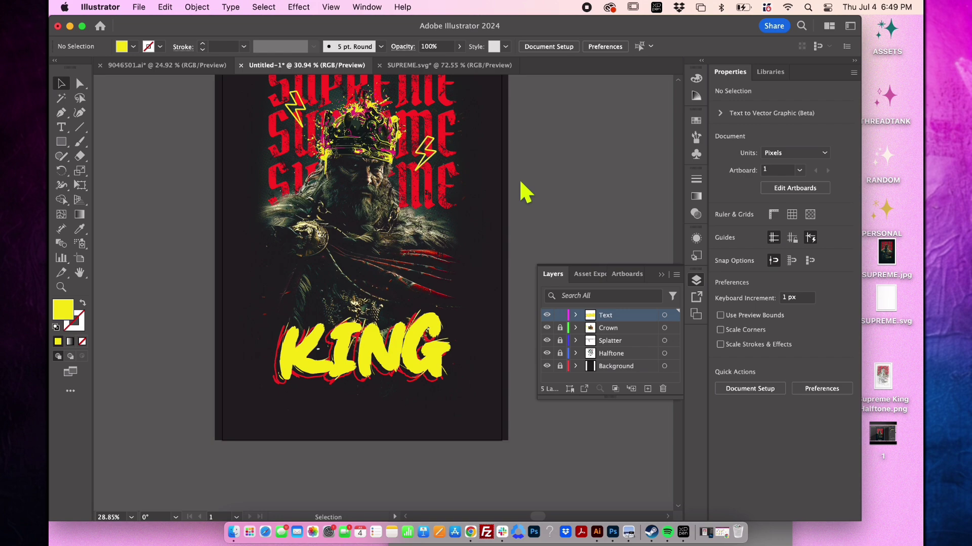
pyautogui.scroll(3, 520, 181)
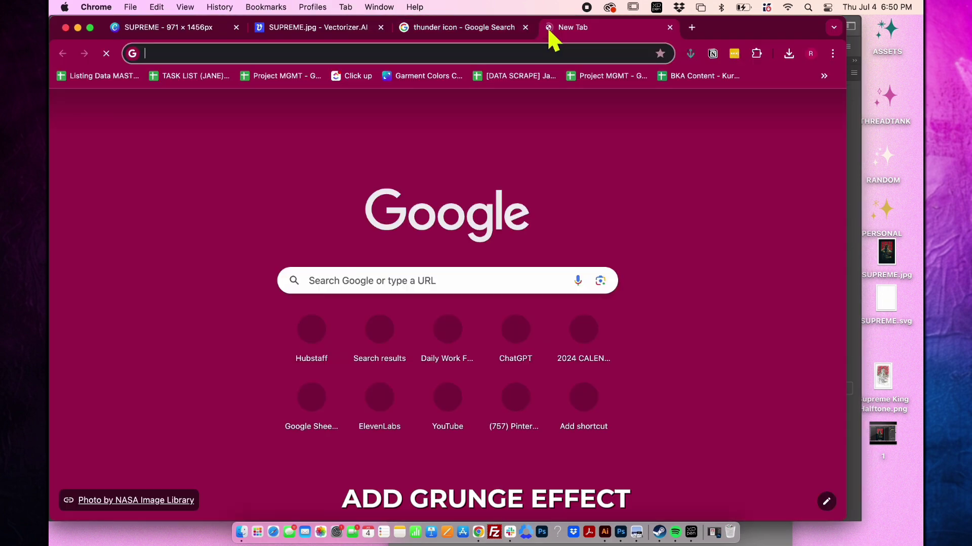
# Step: Switch to Chrome, open freepik.com and search its assets for grunge
pyautogui.write('freepik.com')
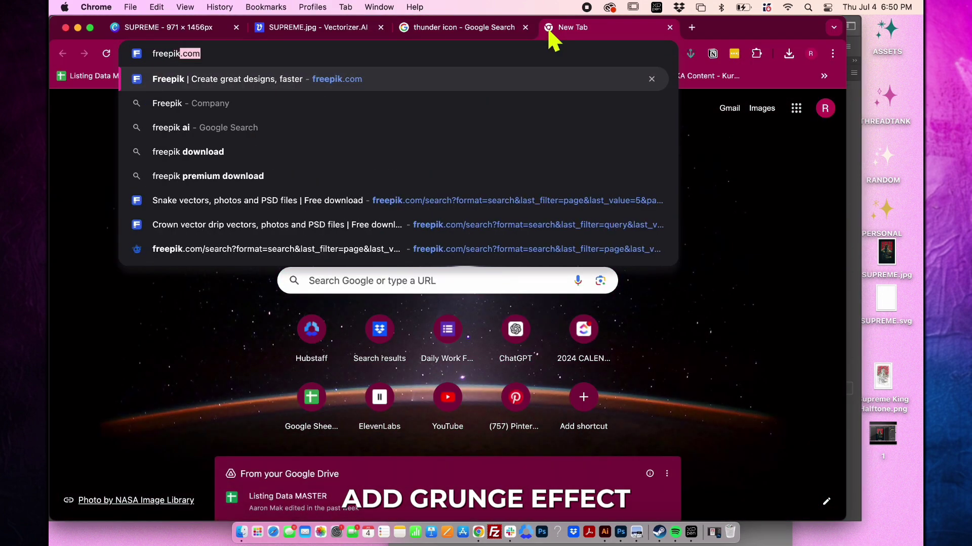
pyautogui.press('Return')
pyautogui.write('grunge')
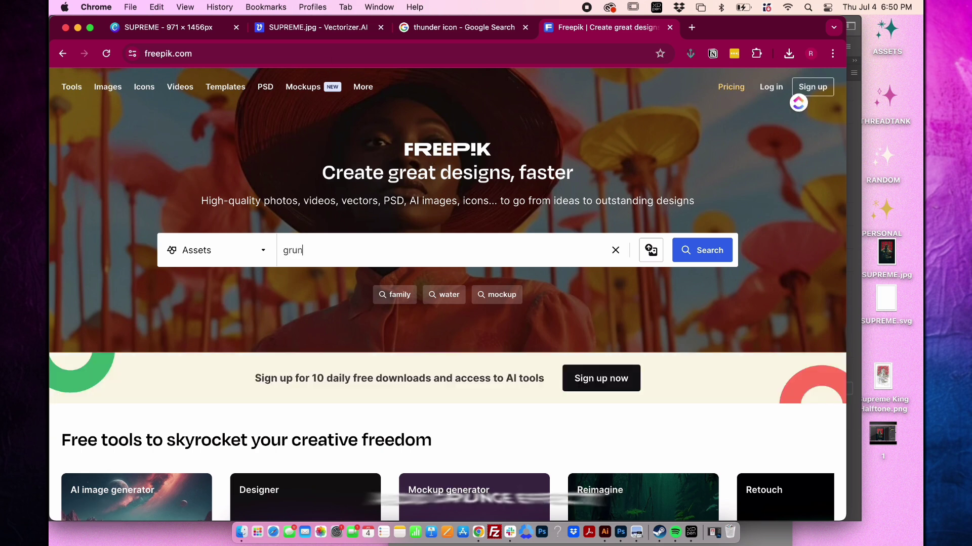
pyautogui.click(718, 251)
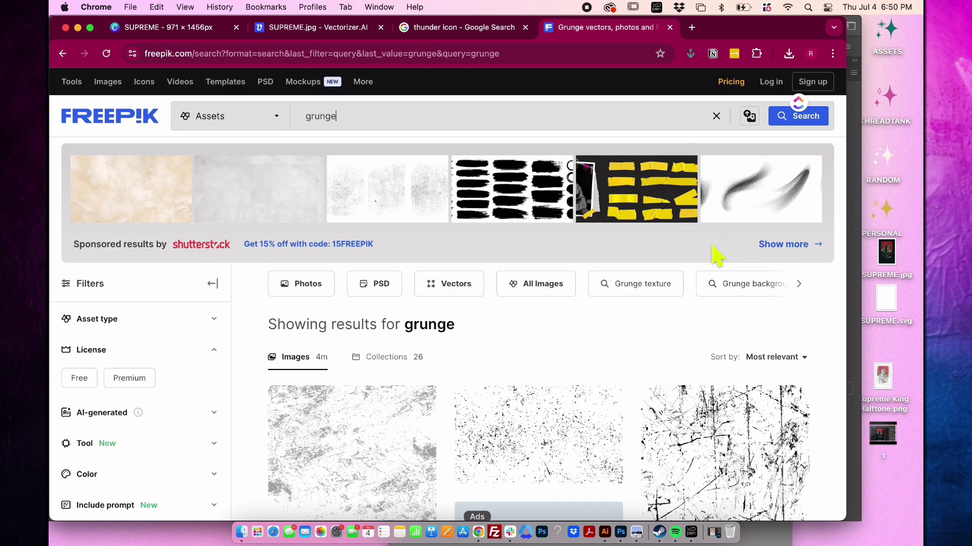
# Step: Open the Distress grain grunge texture result and download it for free
pyautogui.scroll(-2, 538, 319)
pyautogui.click(544, 331)
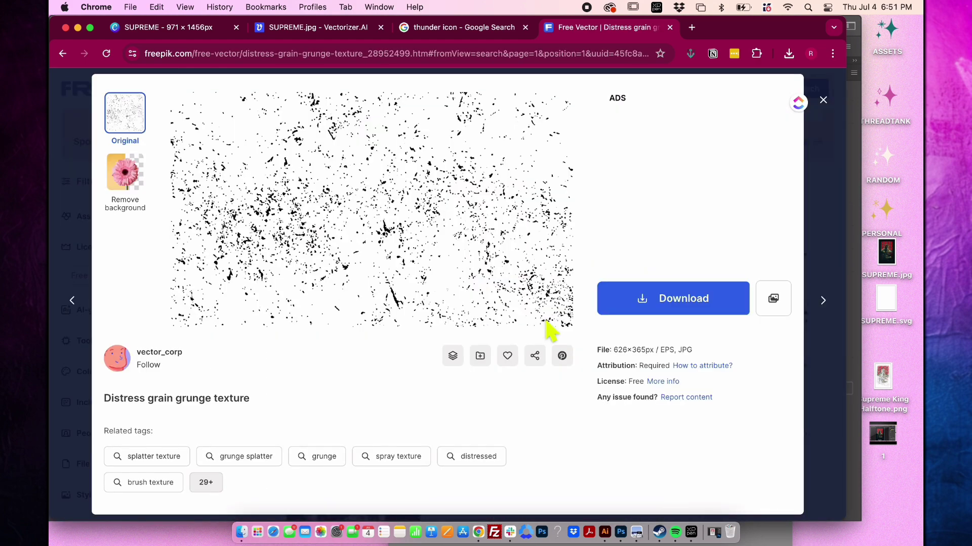
pyautogui.click(678, 298)
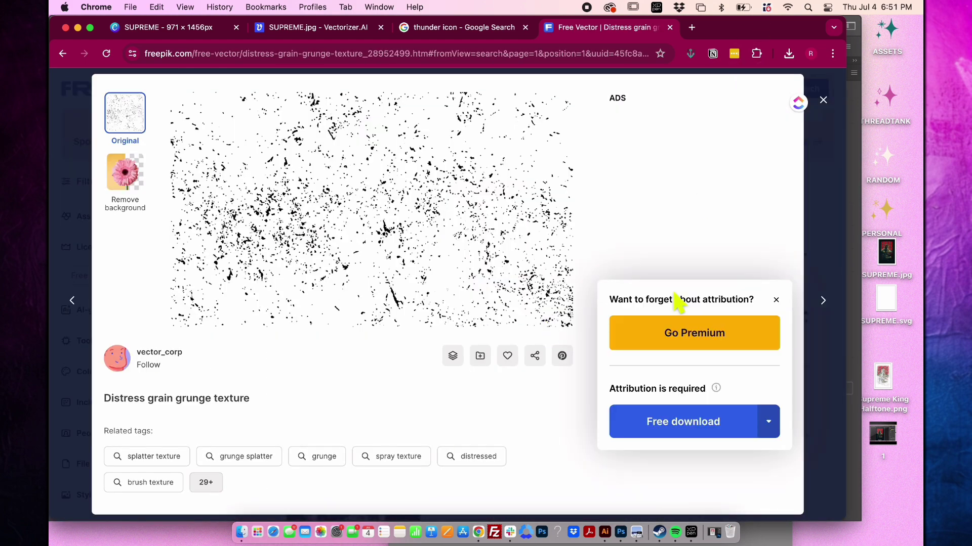
pyautogui.click(685, 427)
pyautogui.click(683, 87)
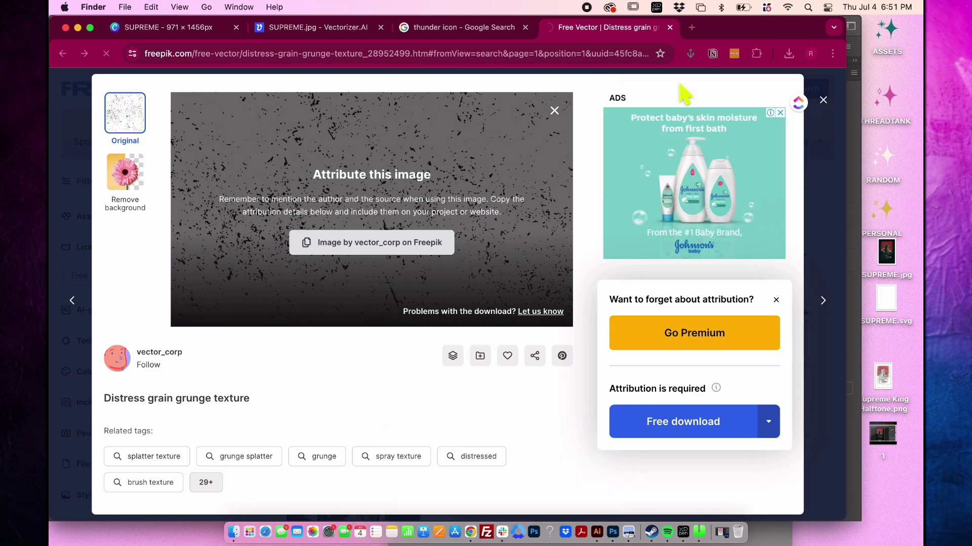
# Step: Open distress_grain_grunge_texture.eps from the downloaded distress-grain-grunge-texture folder in Illustrator
pyautogui.doubleClick(445, 303)
pyautogui.rightClick(441, 308)
pyautogui.moveTo(474, 272)
pyautogui.click(716, 305)
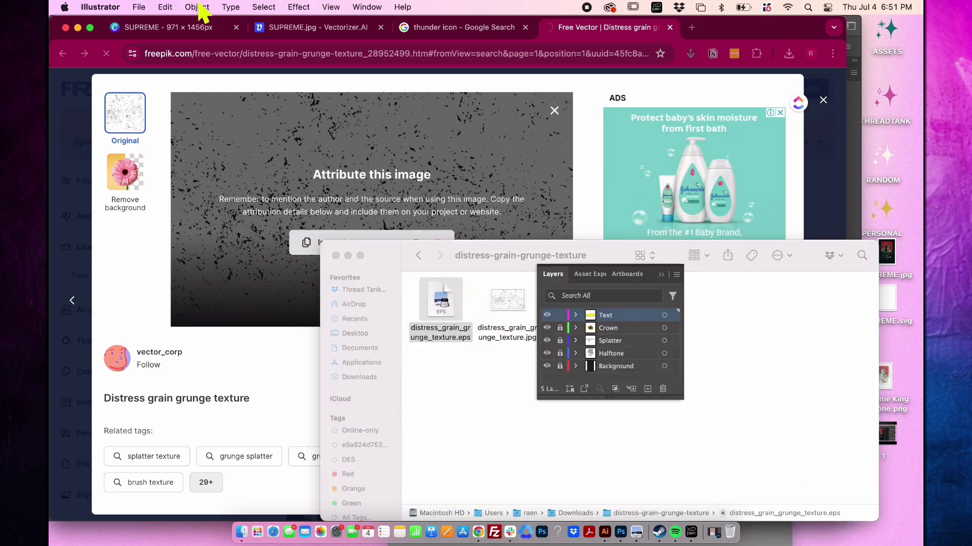
# Step: Copy the whole grunge texture and paste it into the Untitled-1 document
pyautogui.scroll(-3, 385, 235)
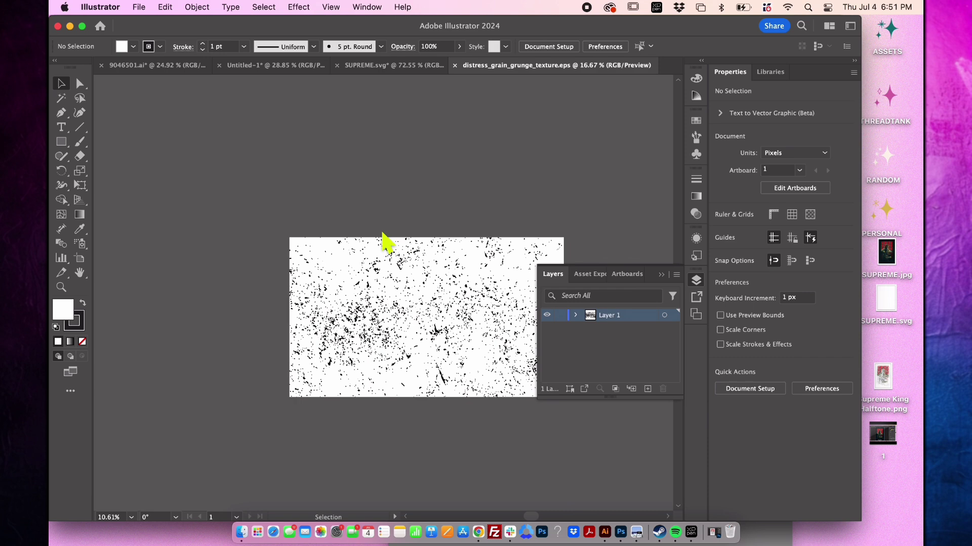
pyautogui.hscroll(2, 382, 233)
pyautogui.moveTo(541, 203); pyautogui.dragTo(92, 468)
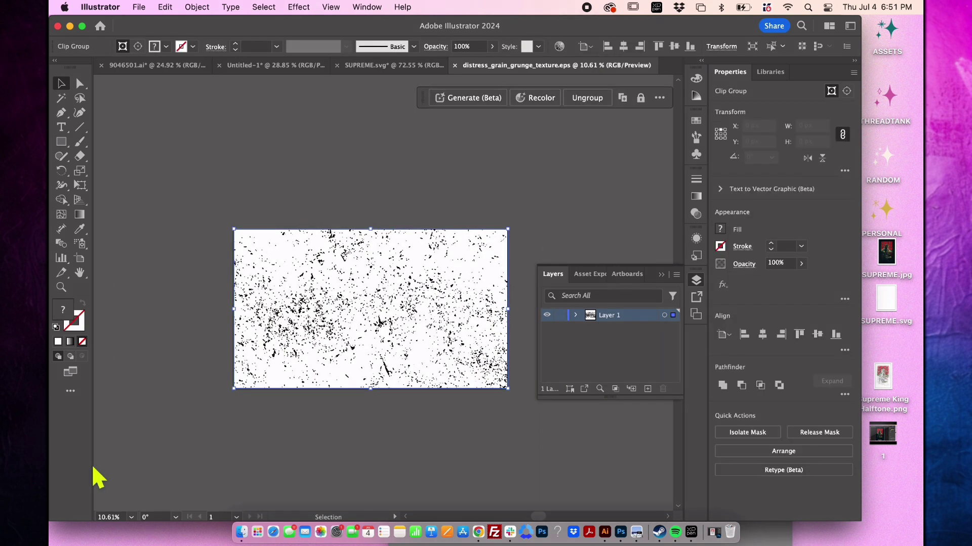
pyautogui.click(307, 67)
pyautogui.press('super+v')
pyautogui.scroll(-5, 408, 357)
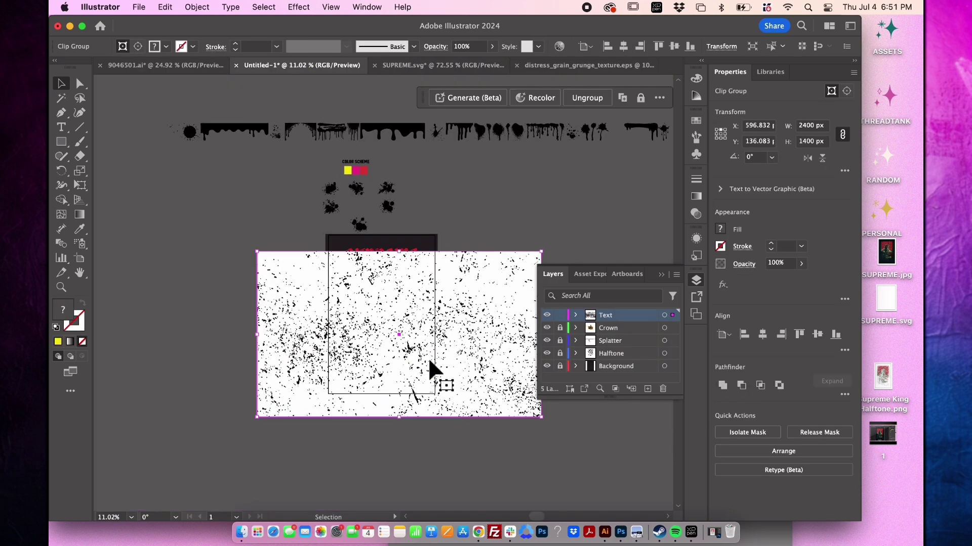
# Step: Move the pasted texture clear of the artboard and delete its white background, leaving only the black specks
pyautogui.moveTo(432, 278); pyautogui.dragTo(507, 308)
pyautogui.click(510, 408)
pyautogui.scroll(4, 465, 420)
pyautogui.press('a')
pyautogui.press('Delete')
pyautogui.scroll(-3, 456, 253)
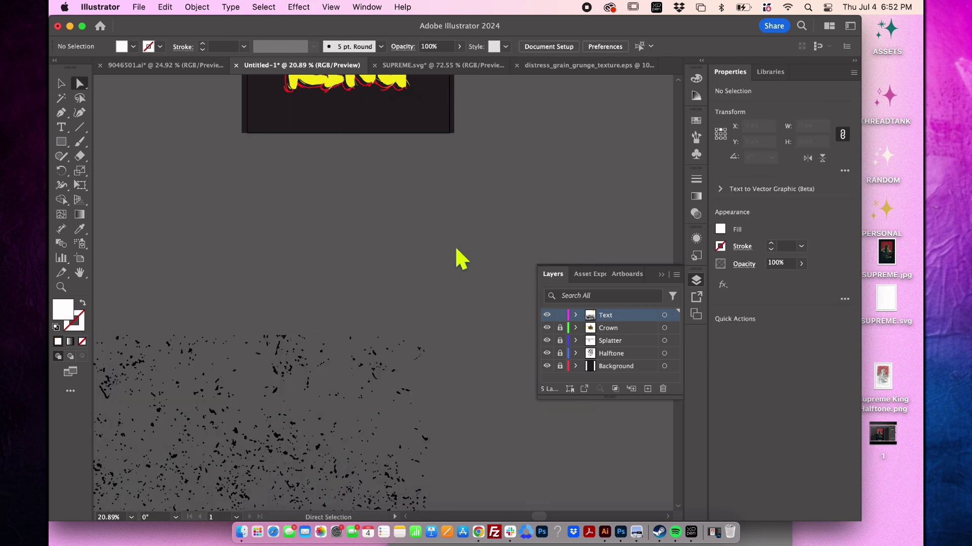
# Step: Run Expand on the clipped grunge texture, then scale it to about 927 px wide and place it over KING
pyautogui.press('v')
pyautogui.click(268, 367)
pyautogui.click(197, 7)
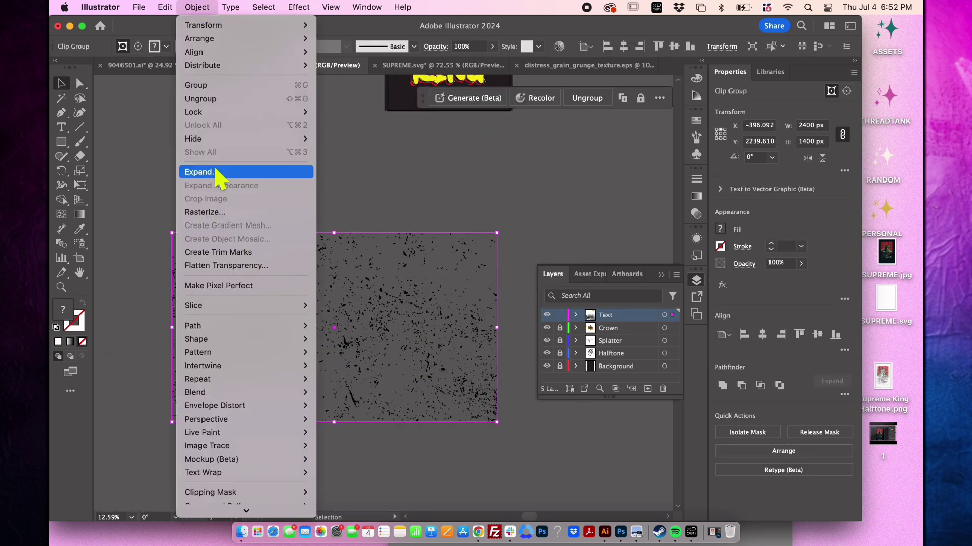
pyautogui.click(449, 294)
pyautogui.moveTo(377, 313); pyautogui.dragTo(496, 71)
pyautogui.scroll(5, 526, 131)
pyautogui.moveTo(543, 165); pyautogui.dragTo(418, 260)
pyautogui.scroll(6, 415, 316)
pyautogui.scroll(-3, 425, 319)
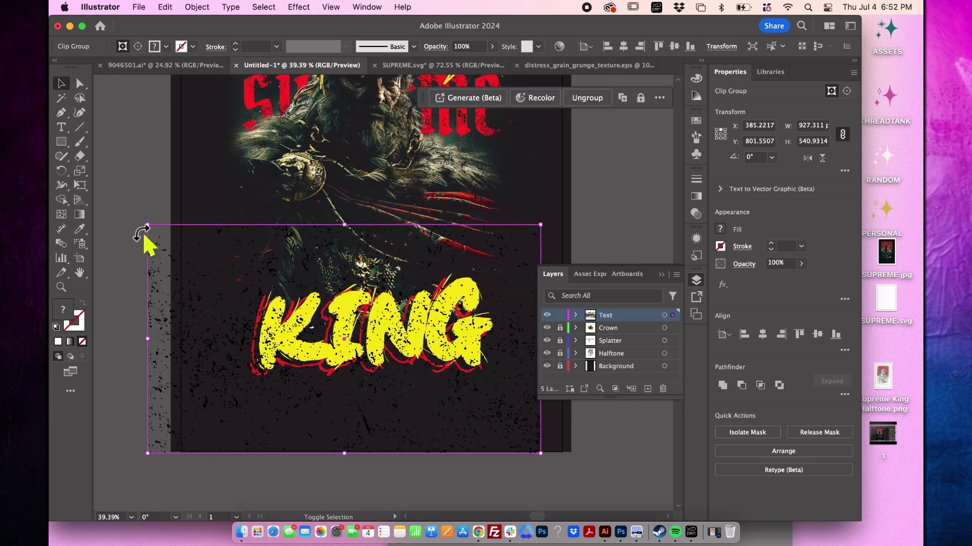
# Step: Shrink the texture to about 682 by 398 px and shift it to cover the KING lettering
pyautogui.moveTo(147, 227); pyautogui.dragTo(222, 287)
pyautogui.moveTo(404, 394); pyautogui.dragTo(373, 316)
pyautogui.click(356, 406)
pyautogui.scroll(3, 356, 405)
# Step: Release the clipping mask on the grunge texture over KING
pyautogui.press('a')
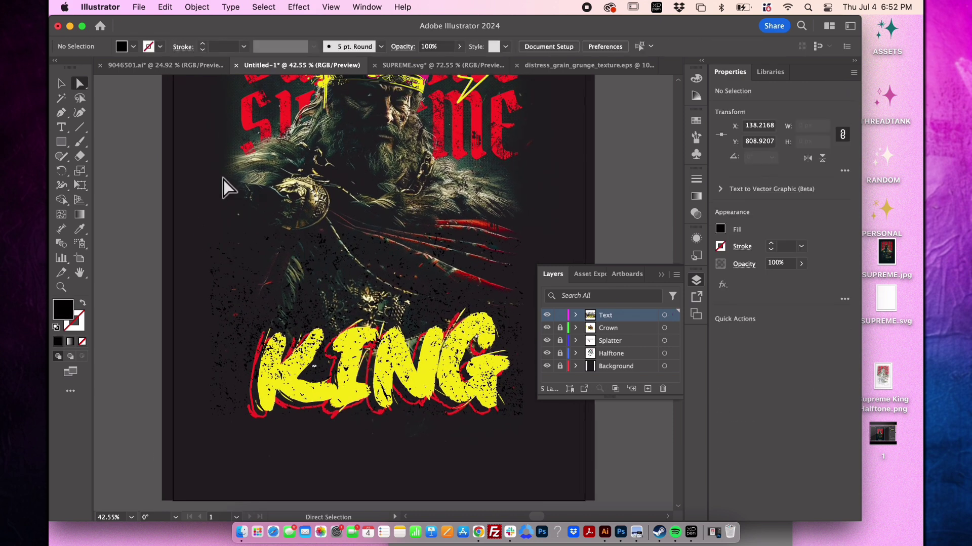
pyautogui.press('v')
pyautogui.click(215, 316)
pyautogui.rightClick(223, 282)
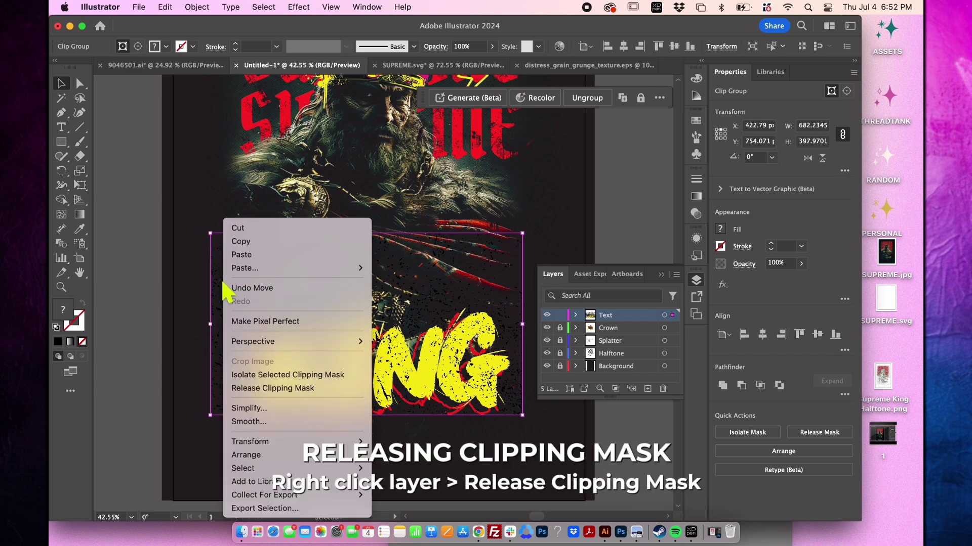
pyautogui.click(255, 389)
pyautogui.click(241, 198)
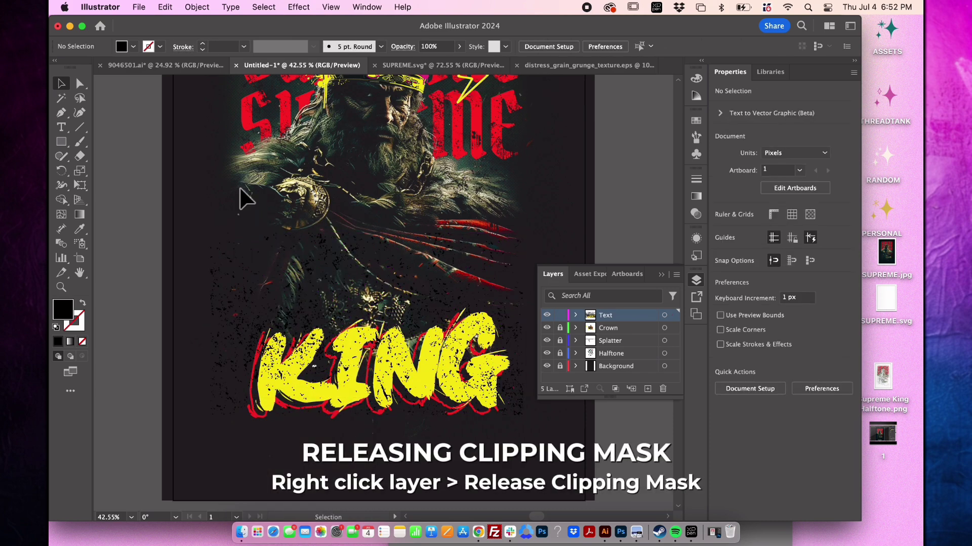
# Step: Select clusters of grunge specks and reposition them over barer areas of the KING letters
pyautogui.press('a')
pyautogui.moveTo(192, 353); pyautogui.dragTo(242, 418)
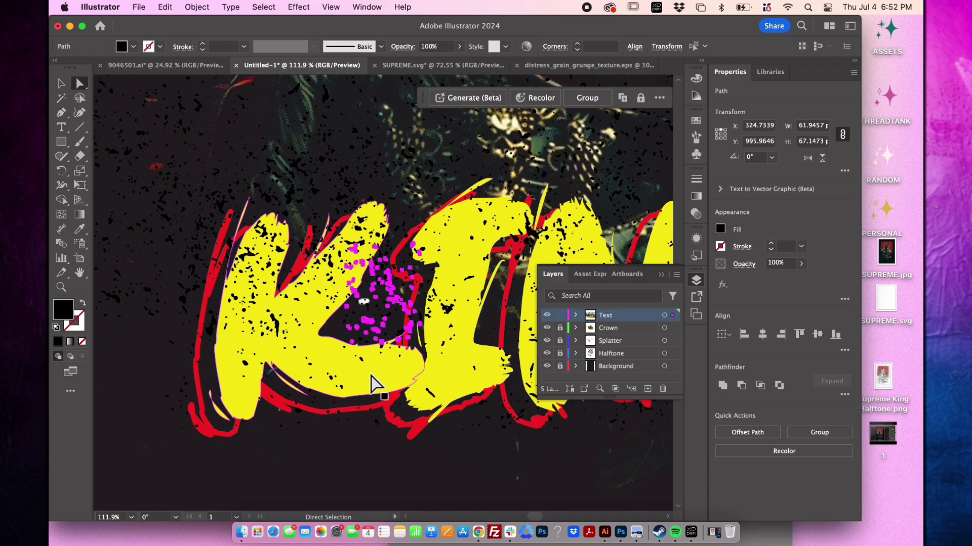
pyautogui.press('v')
pyautogui.moveTo(396, 315); pyautogui.dragTo(243, 422)
pyautogui.scroll(-4, 317, 432)
pyautogui.scroll(3, 313, 440)
pyautogui.press('a')
pyautogui.click(423, 394)
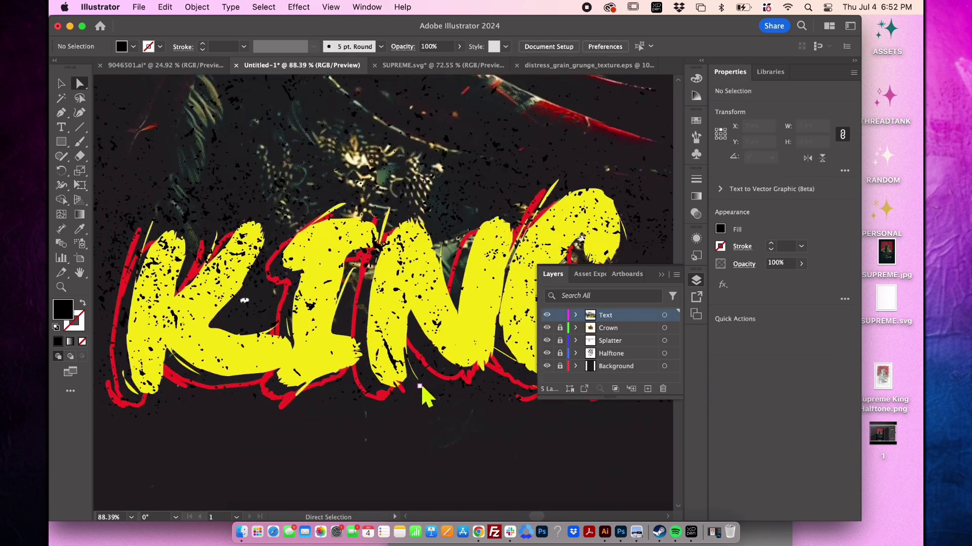
pyautogui.moveTo(423, 395); pyautogui.dragTo(308, 430)
pyautogui.hscroll(3, 309, 430)
pyautogui.press('v')
pyautogui.moveTo(369, 351); pyautogui.dragTo(410, 385)
# Step: Bring up Pathfinder with the KING lettering and its overlapping grunge specks selected, then clear the selection
pyautogui.press('a')
pyautogui.moveTo(499, 190); pyautogui.dragTo(157, 314)
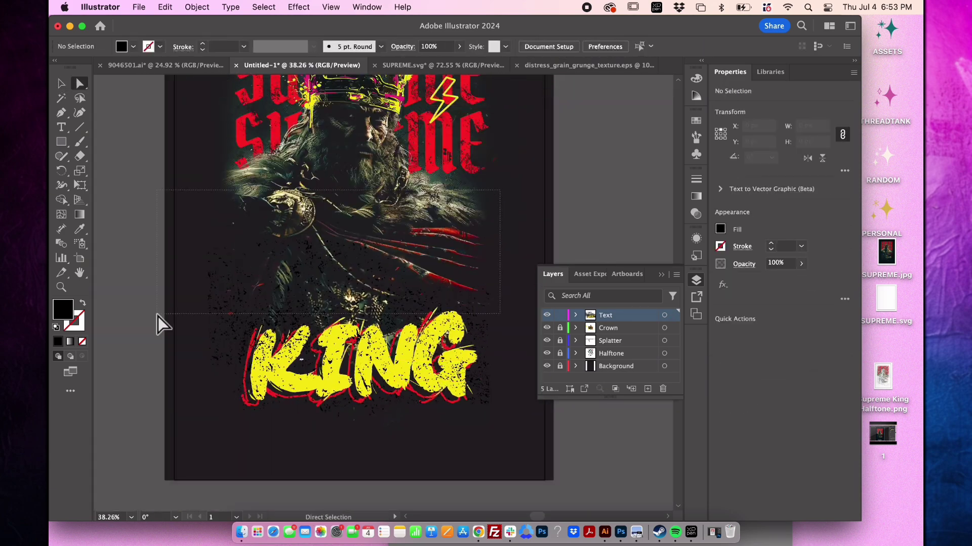
pyautogui.moveTo(232, 397); pyautogui.dragTo(425, 379)
pyautogui.click(367, 7)
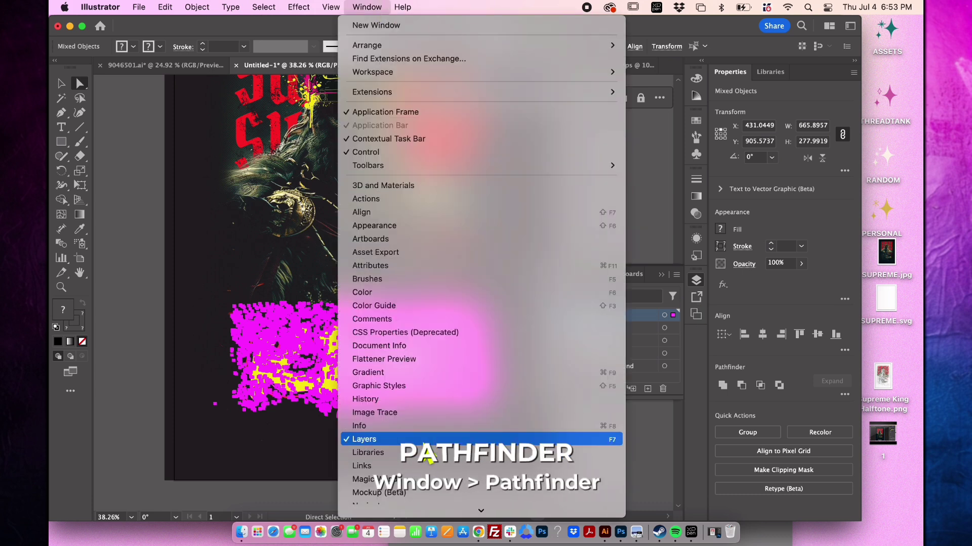
pyautogui.click(393, 361)
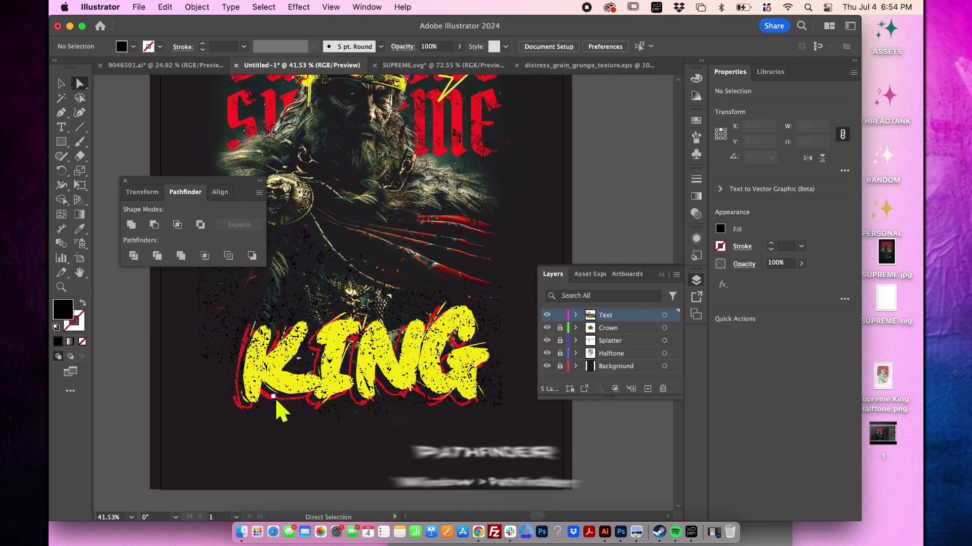
pyautogui.click(275, 399)
# Step: Select all the red KING outlines by matching fill and stroke, and expand their Fill and Stroke into shapes
pyautogui.scroll(6, 274, 400)
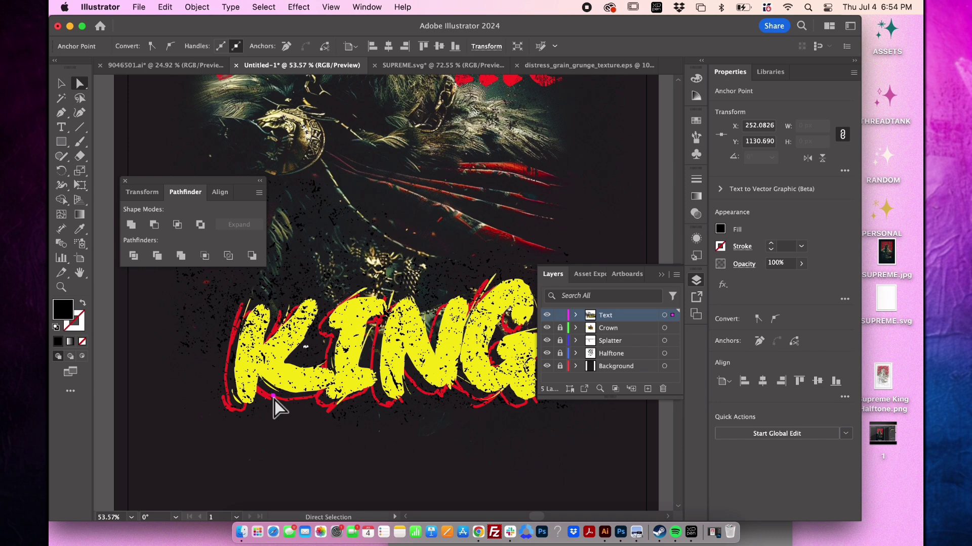
pyautogui.click(297, 405)
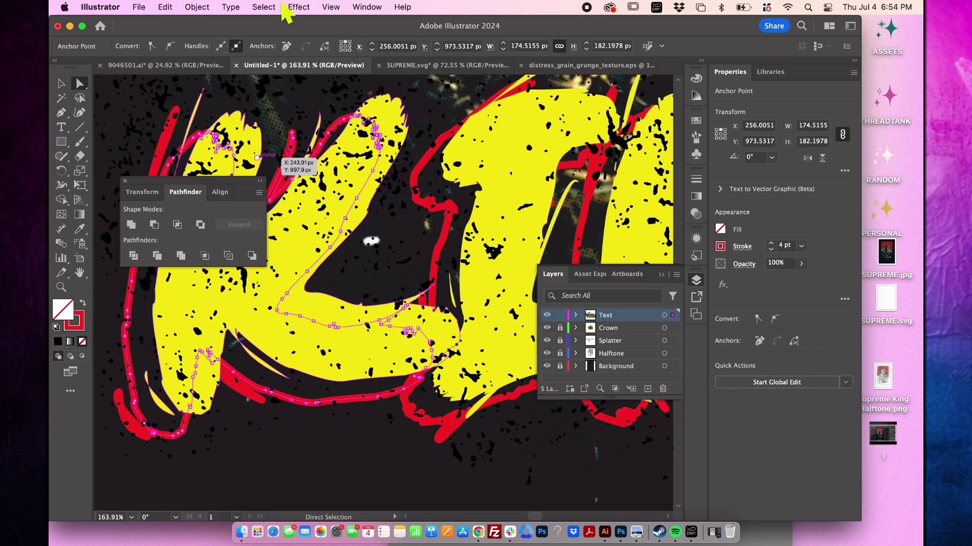
pyautogui.click(264, 7)
pyautogui.moveTo(304, 132)
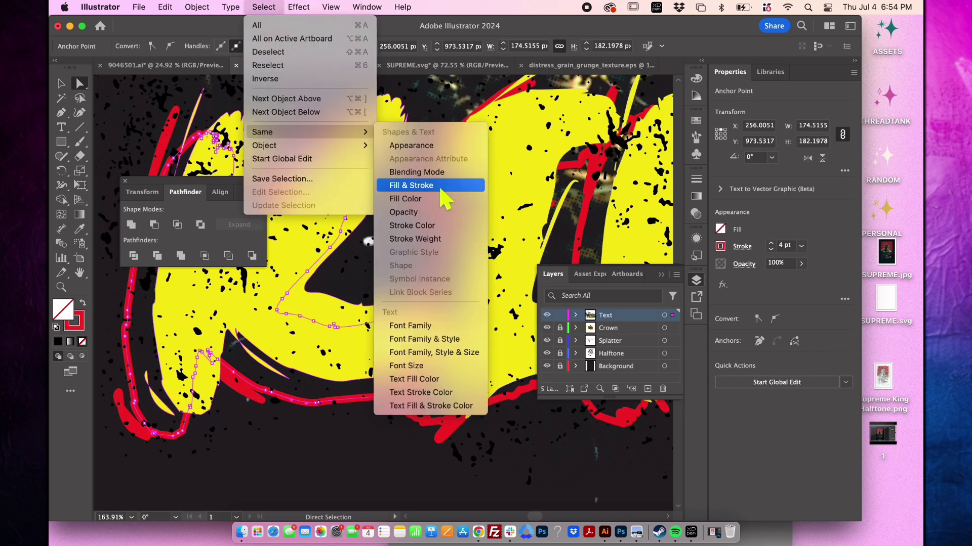
pyautogui.click(415, 185)
pyautogui.press('super+0')
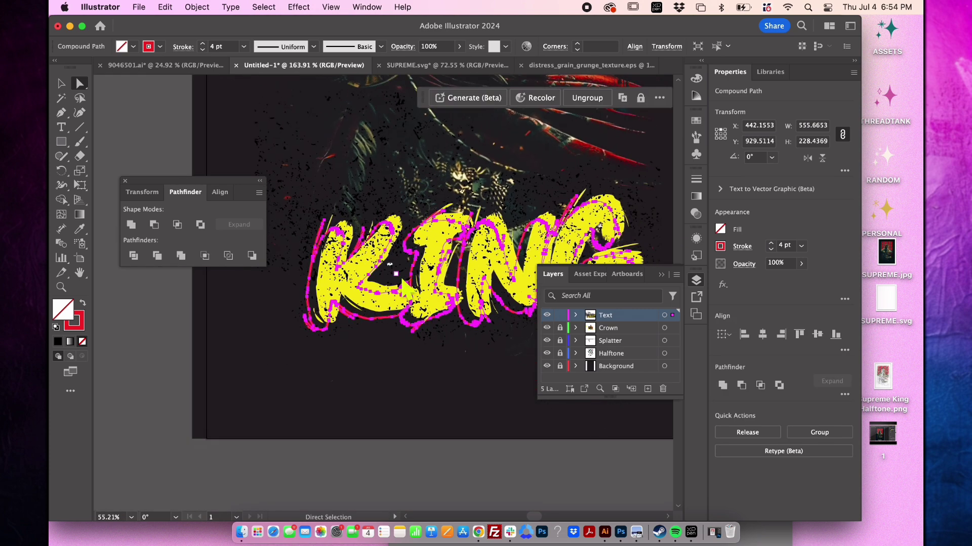
pyautogui.click(203, 7)
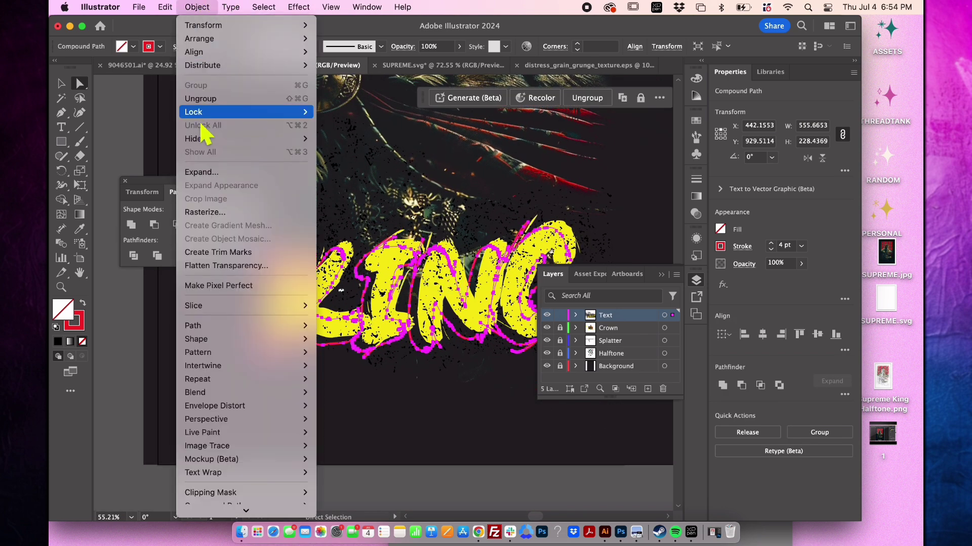
pyautogui.click(217, 169)
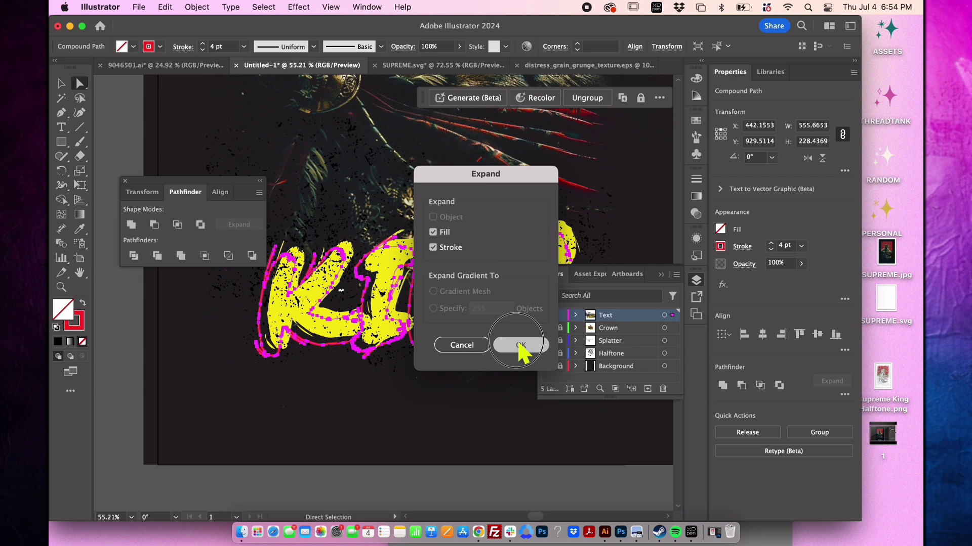
pyautogui.click(520, 346)
pyautogui.click(410, 402)
# Step: Select the KING lettering together with its overlapping grunge specks and split them with Pathfinder Divide
pyautogui.scroll(-3, 408, 399)
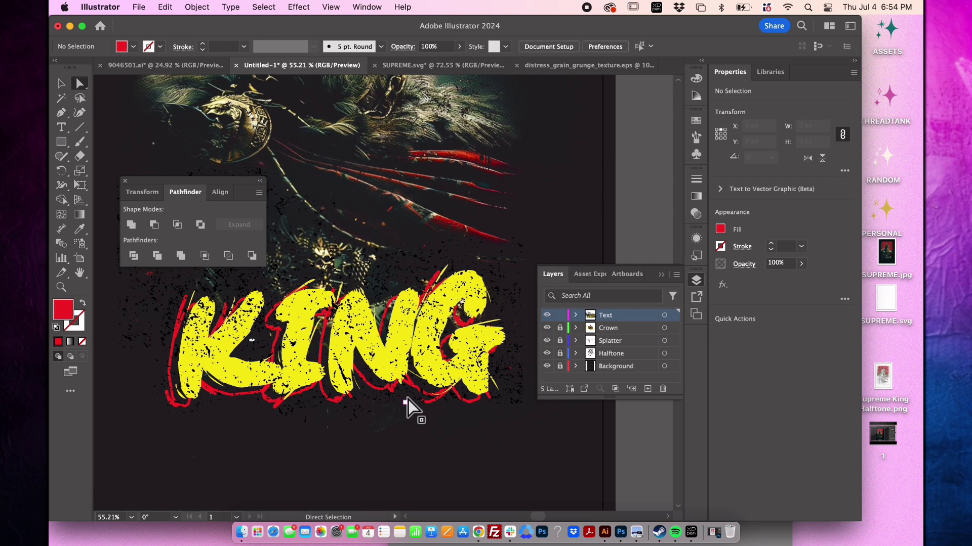
pyautogui.moveTo(223, 419); pyautogui.dragTo(149, 268)
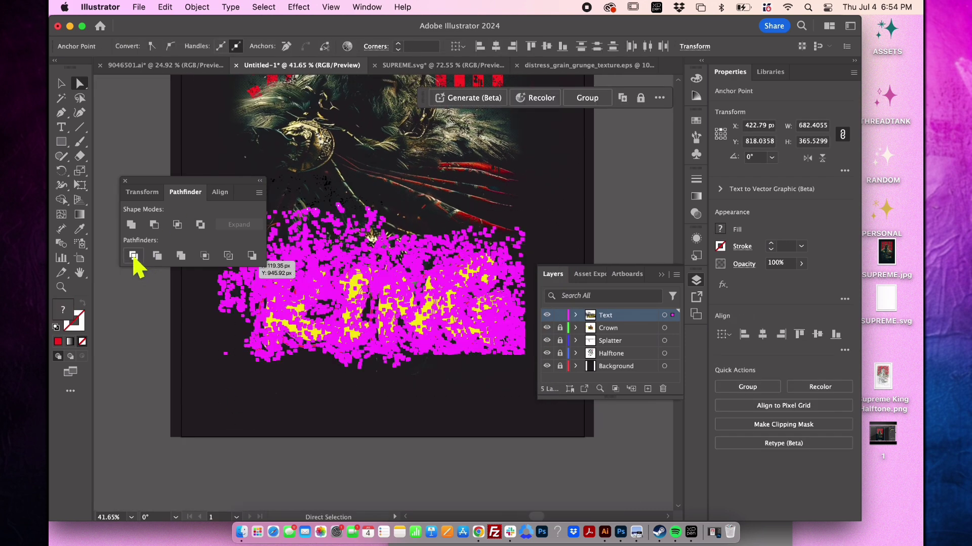
pyautogui.click(377, 390)
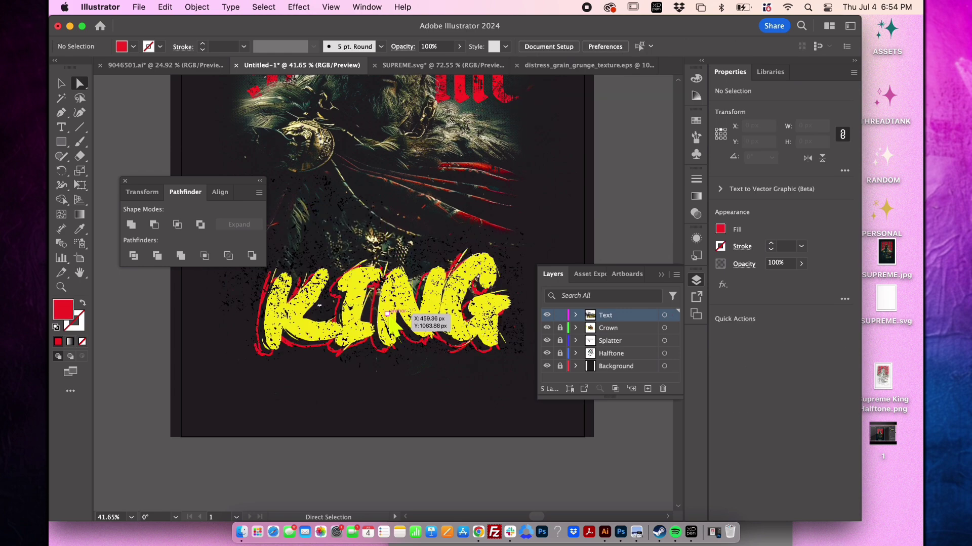
# Step: Select all the black grunge specks on and around the KING lettering by matching one speck's attributes, and delete them
pyautogui.click(387, 315)
pyautogui.scroll(5, 430, 243)
pyautogui.click(277, 9)
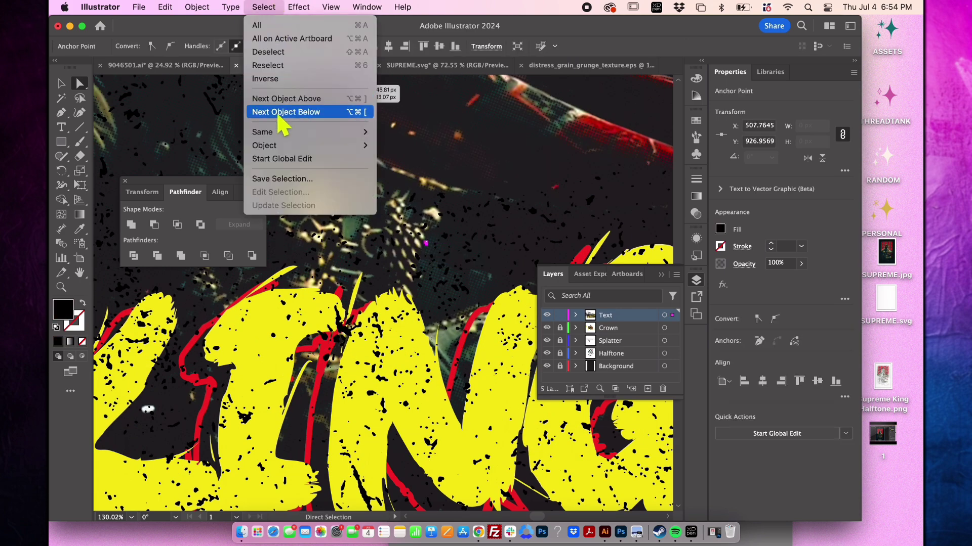
pyautogui.moveTo(279, 133)
pyautogui.click(433, 200)
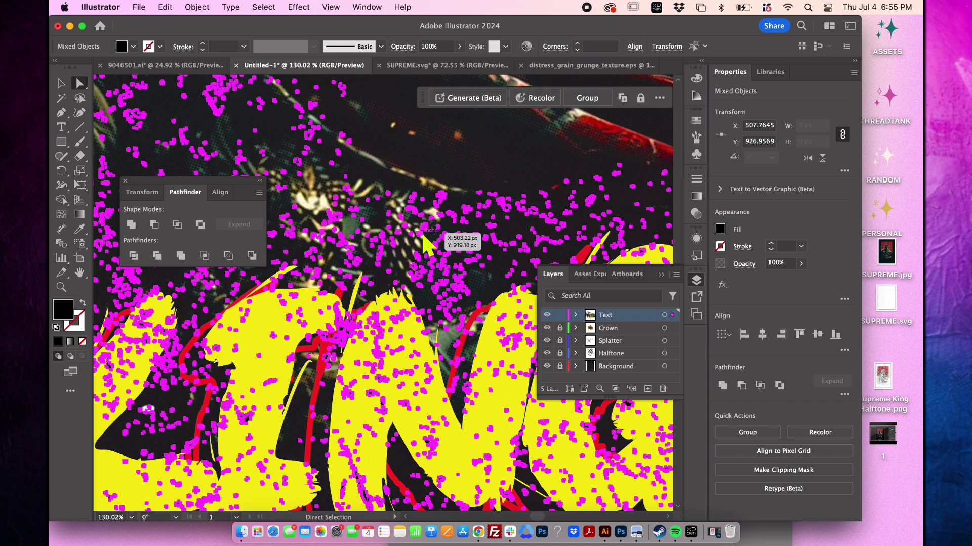
pyautogui.press('super+shift+a')
pyautogui.scroll(-5, 424, 243)
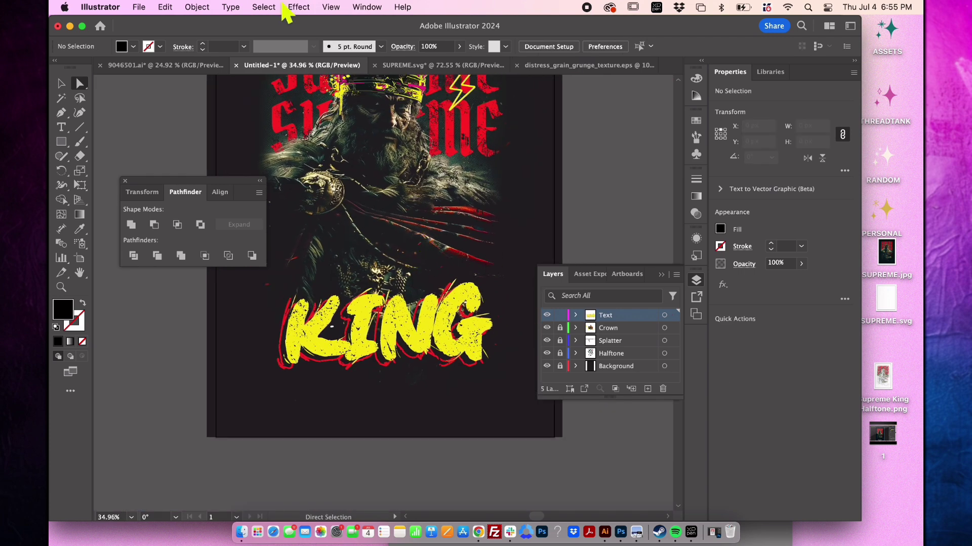
# Step: Run path Clean Up on the artwork to delete stray points, unpainted objects and empty text paths
pyautogui.click(205, 8)
pyautogui.moveTo(284, 325)
pyautogui.click(348, 499)
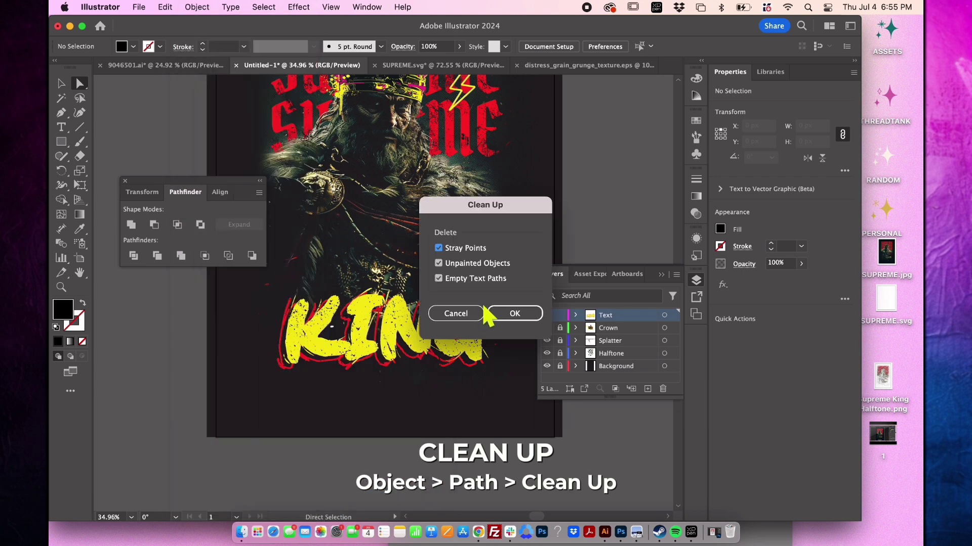
pyautogui.click(511, 313)
pyautogui.moveTo(303, 375); pyautogui.dragTo(265, 401)
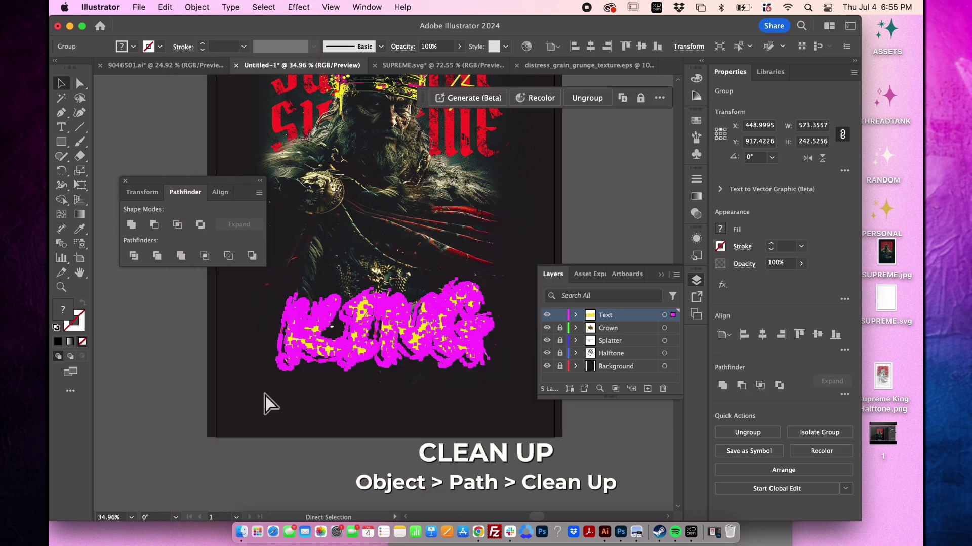
pyautogui.click(567, 167)
# Step: Move a black speckled splatter from the splatter collection above the artboard onto the left edge of the K in KING
pyautogui.press('super+0')
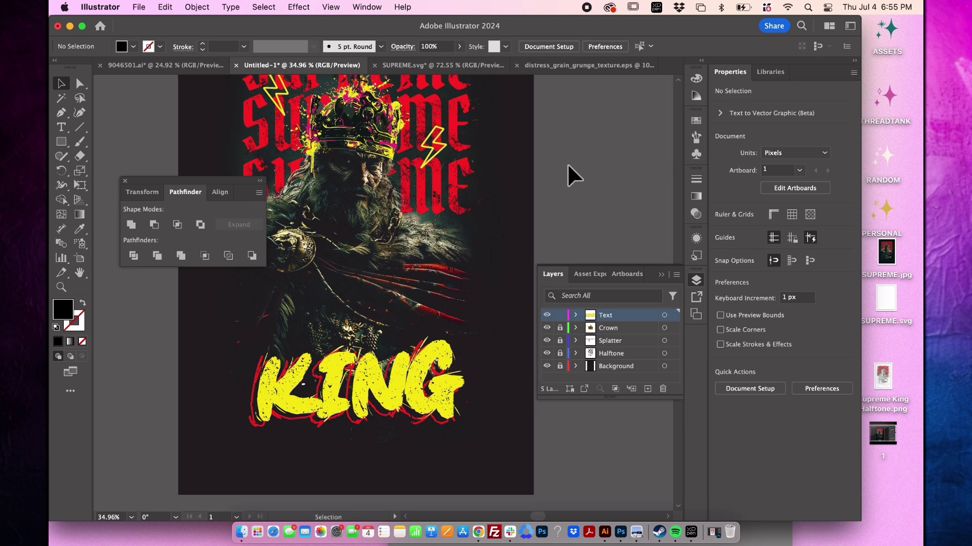
pyautogui.scroll(10, 572, 177)
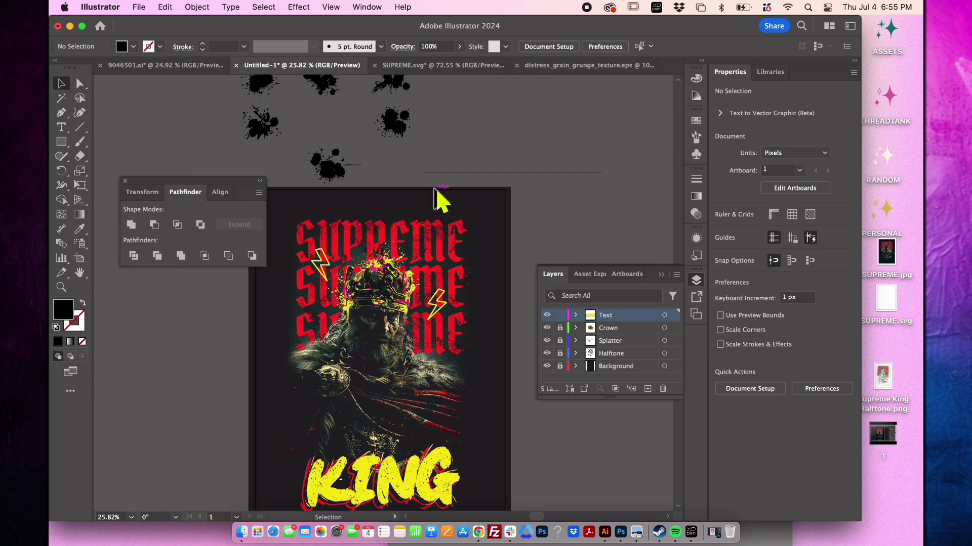
pyautogui.scroll(5, 410, 179)
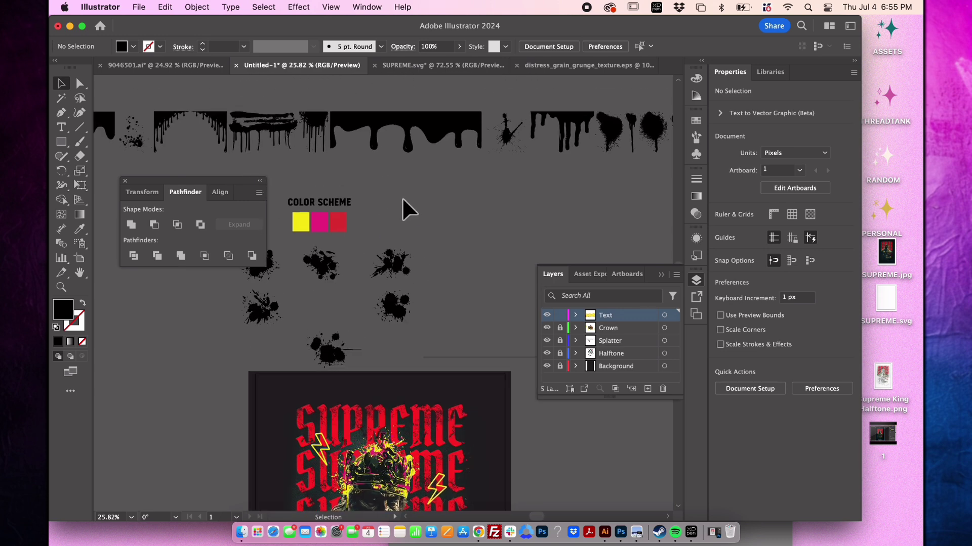
pyautogui.moveTo(137, 136); pyautogui.dragTo(459, 441)
pyautogui.scroll(-11, 465, 442)
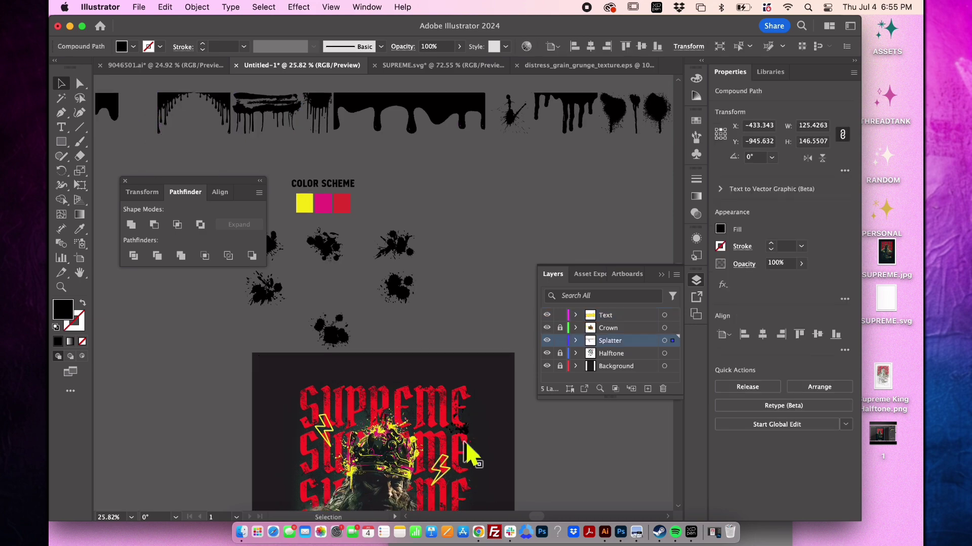
pyautogui.moveTo(463, 232); pyautogui.dragTo(334, 448)
pyautogui.scroll(6, 323, 456)
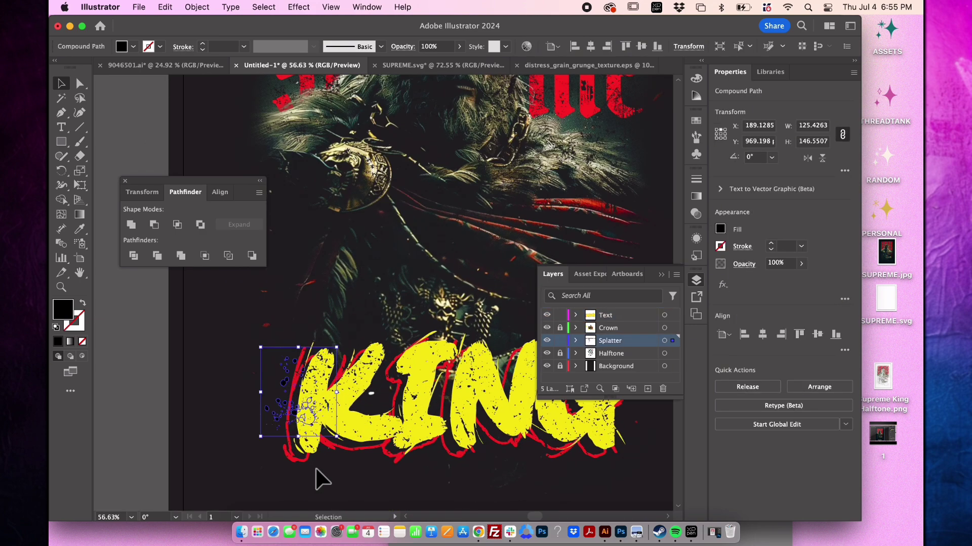
# Step: Recolor the splatter beside the K with yellow sampled from the KING lettering
pyautogui.press('i')
pyautogui.click(340, 380)
pyautogui.press('v')
pyautogui.click(364, 475)
# Step: Cut another speckled splatter from the collection above the artboard, paste it at the KING lettering, and recolor it with a color sampled from the artwork
pyautogui.scroll(-6, 365, 476)
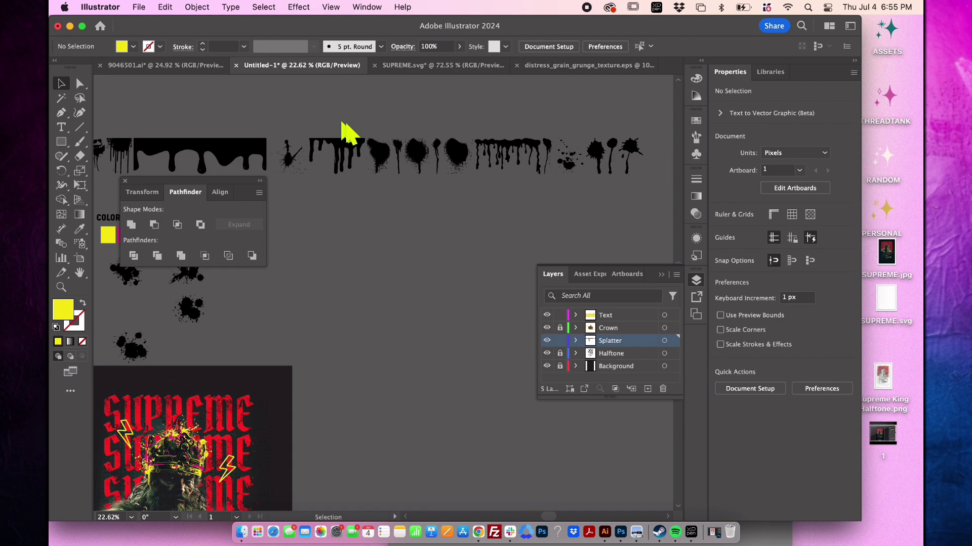
pyautogui.click(567, 156)
pyautogui.press('super+x')
pyautogui.scroll(6, 329, 385)
pyautogui.press('super+v')
pyautogui.press('i')
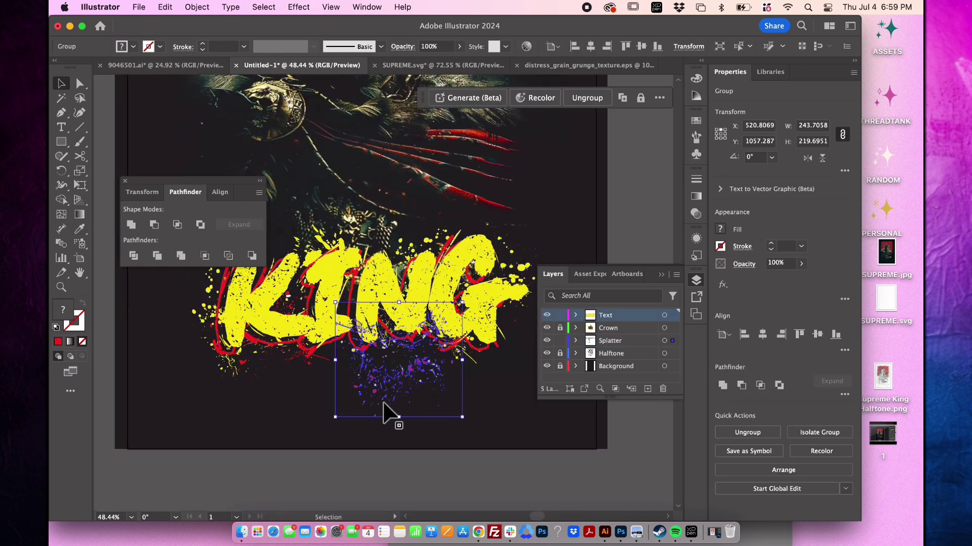
pyautogui.click(324, 395)
pyautogui.scroll(-3, 329, 398)
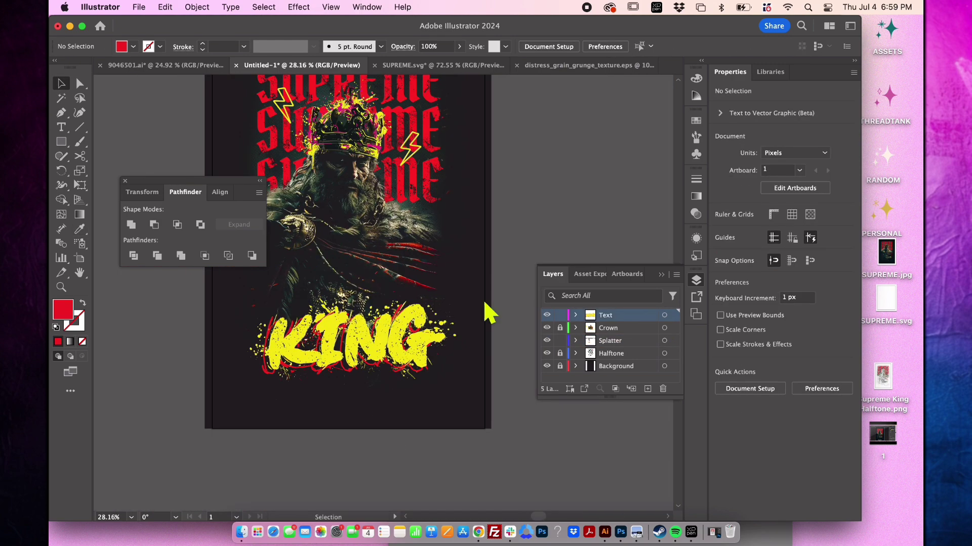
# Step: Reposition the grouped KING lettering and splatters below the king, centered horizontally at X 450 px
pyautogui.click(420, 339)
pyautogui.scroll(-2, 357, 420)
pyautogui.moveTo(392, 381); pyautogui.dragTo(396, 375)
pyautogui.moveTo(389, 376); pyautogui.dragTo(386, 386)
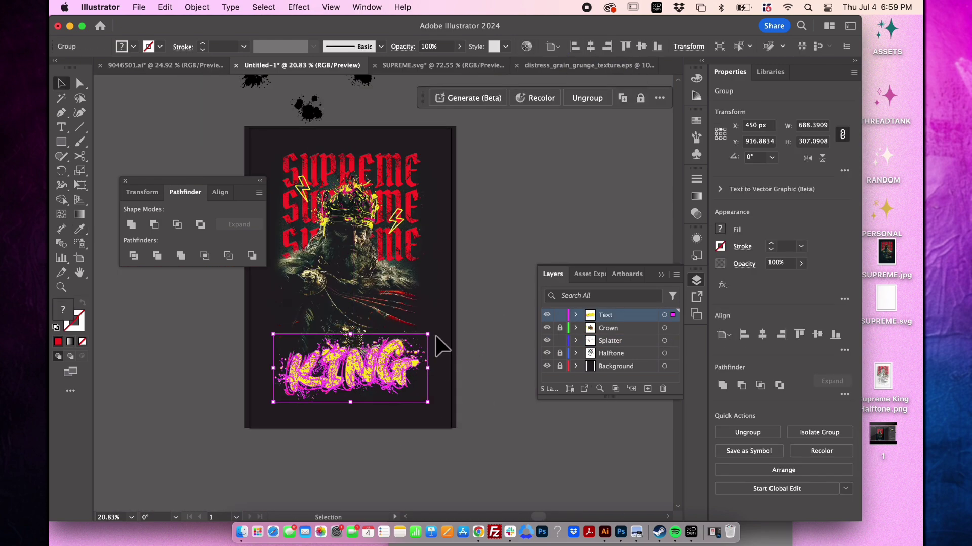
pyautogui.click(435, 341)
# Step: Hide the Background layer so the artwork sits without its black backdrop
pyautogui.scroll(-3, 474, 147)
pyautogui.scroll(3, 474, 147)
pyautogui.scroll(-3, 474, 149)
pyautogui.scroll(3, 516, 167)
pyautogui.click(547, 366)
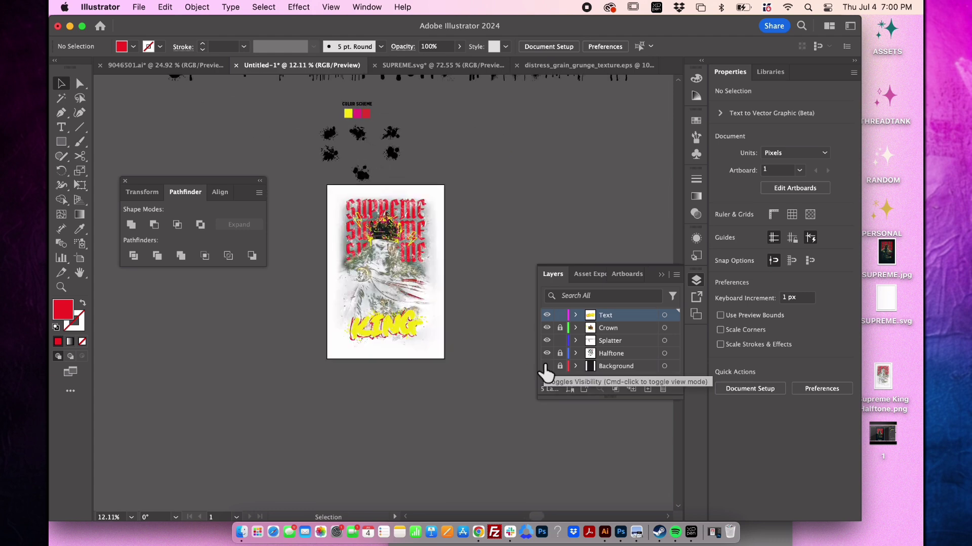
pyautogui.scroll(2, 479, 347)
pyautogui.scroll(-4, 516, 347)
# Step: Delete the leftover splatters, drips and color scheme swatches lying outside the artboard
pyautogui.click(660, 274)
pyautogui.moveTo(619, 234); pyautogui.dragTo(288, 297)
pyautogui.press('Delete')
pyautogui.scroll(2, 452, 403)
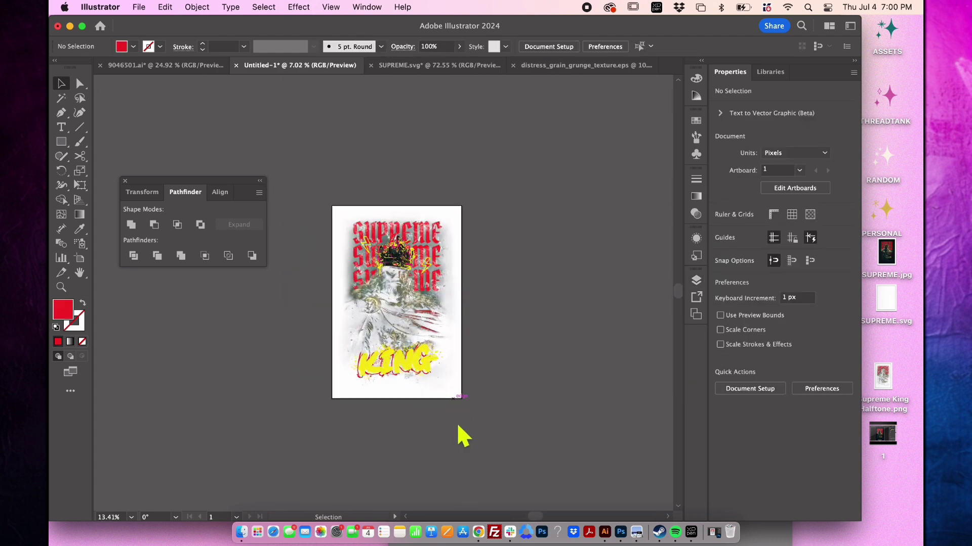
pyautogui.scroll(3, 465, 415)
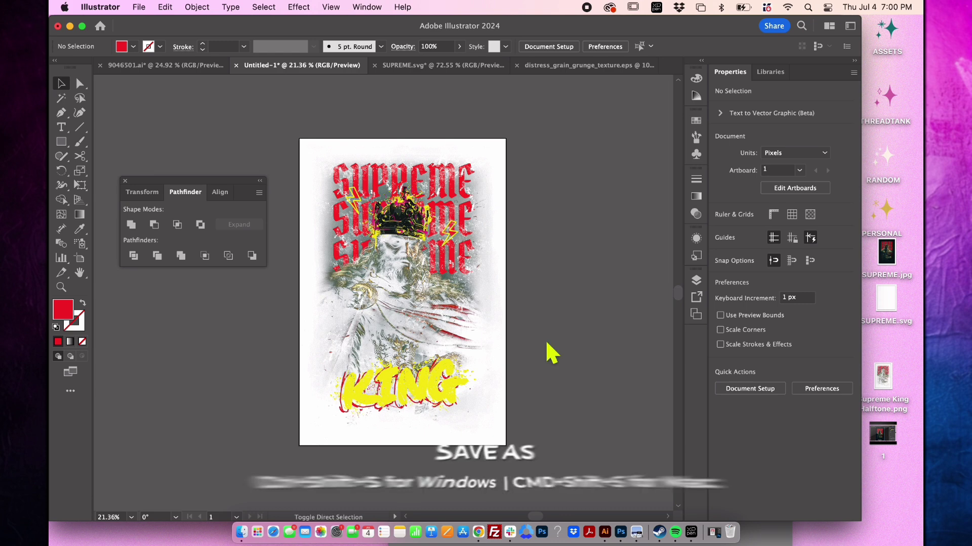
# Step: Save the document as Supreme King.pdf in Adobe PDF format in the Supreme King folder
pyautogui.press('super+shift+s')
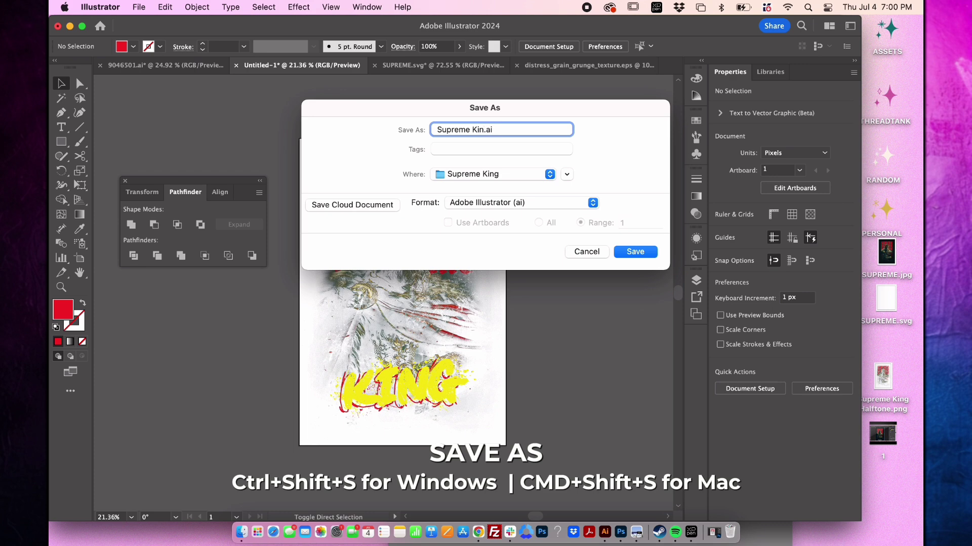
pyautogui.click(516, 203)
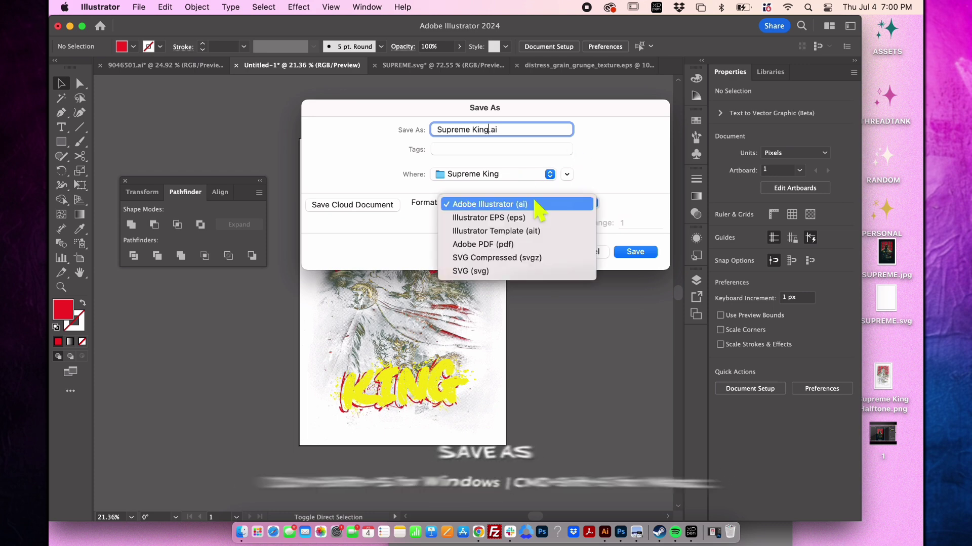
pyautogui.click(520, 244)
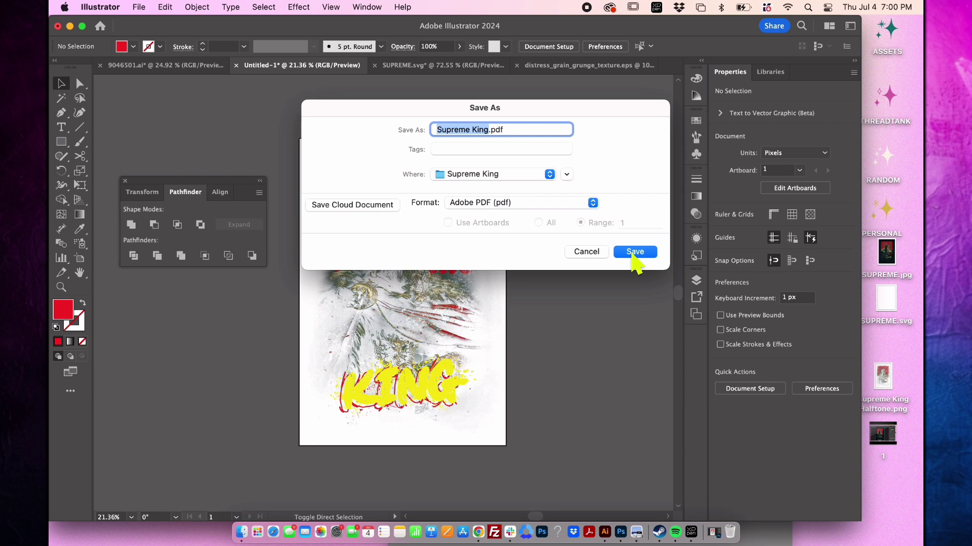
pyautogui.click(634, 252)
pyautogui.click(678, 494)
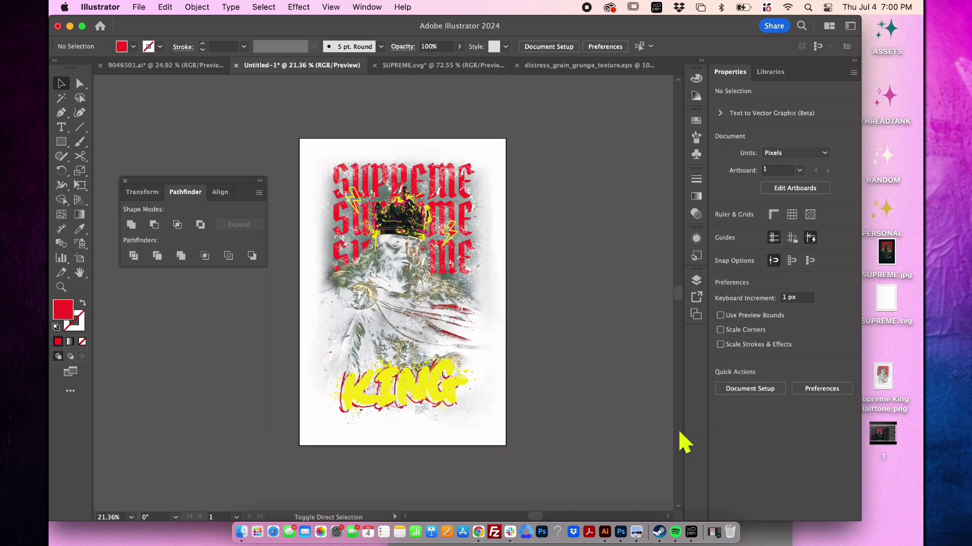